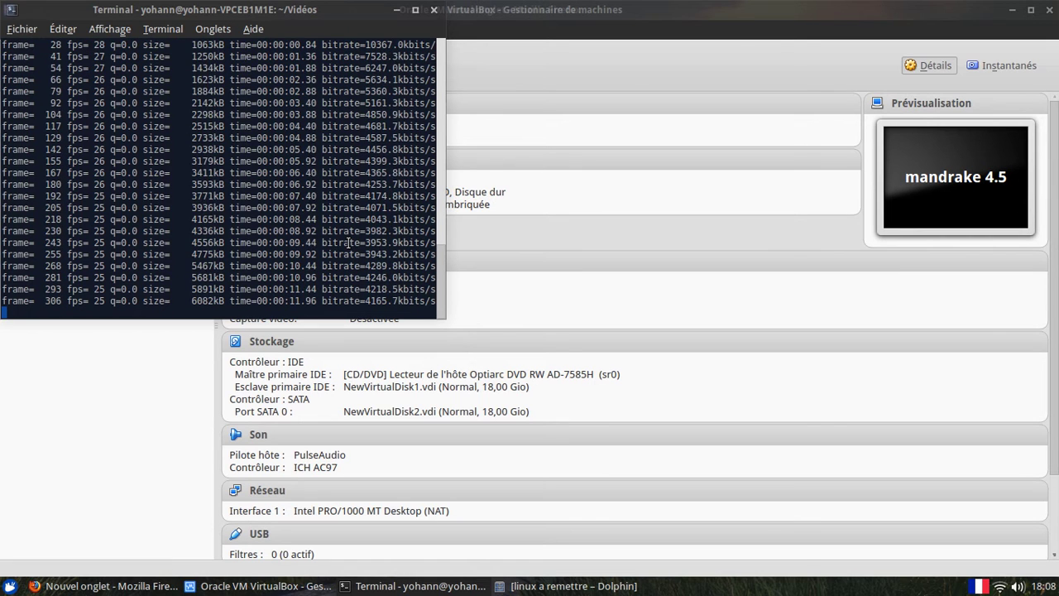
- Start the mandrake 4.5 virtual machine in VirtualBox and boot its default linux entry
{"action": "left_click", "coordinate": [102, 407]}
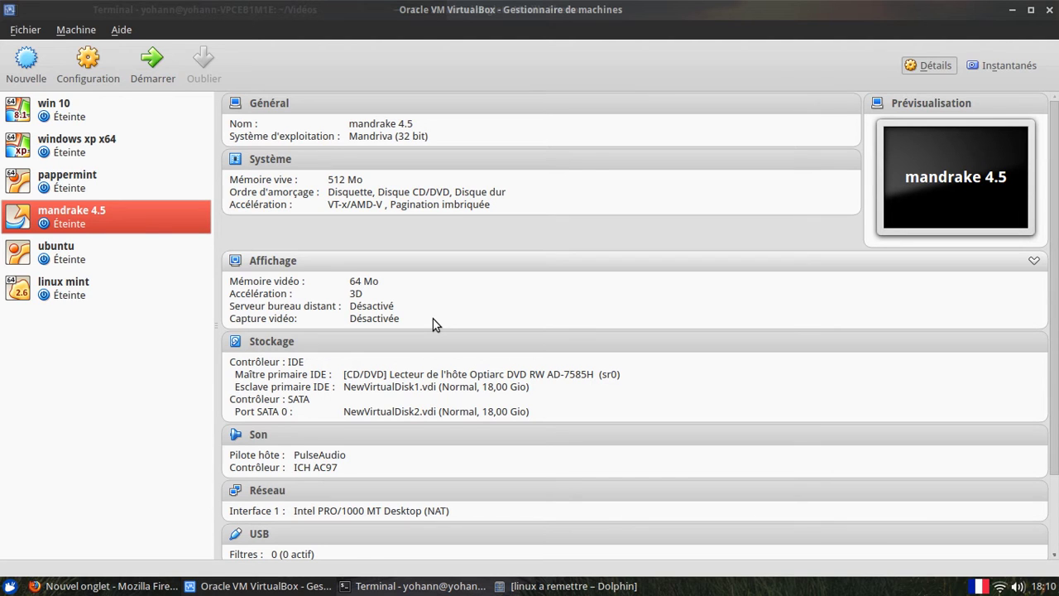
{"action": "left_click", "coordinate": [164, 78]}
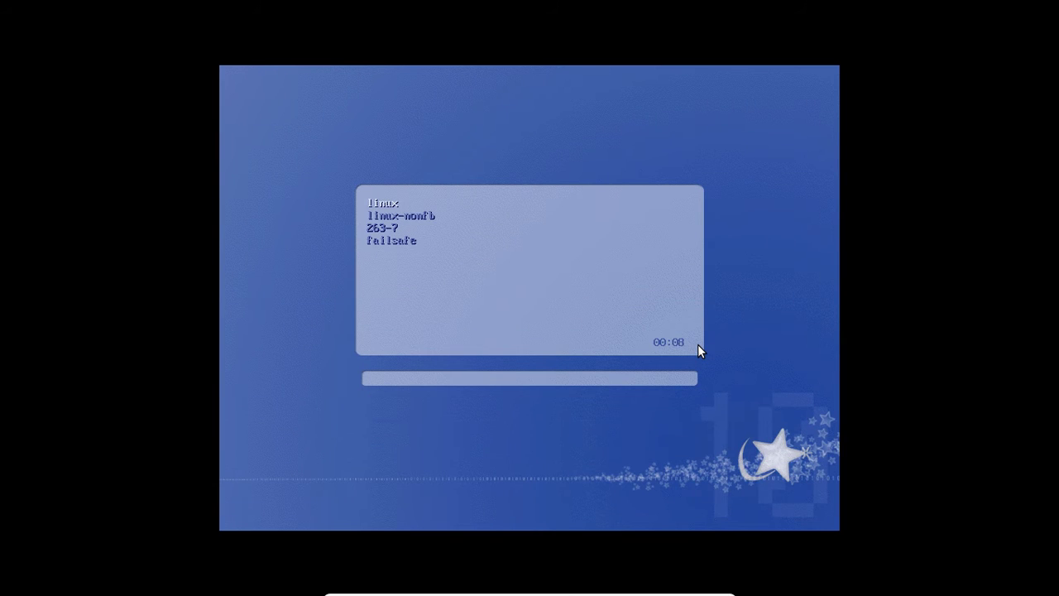
{"action": "key", "text": "Return"}
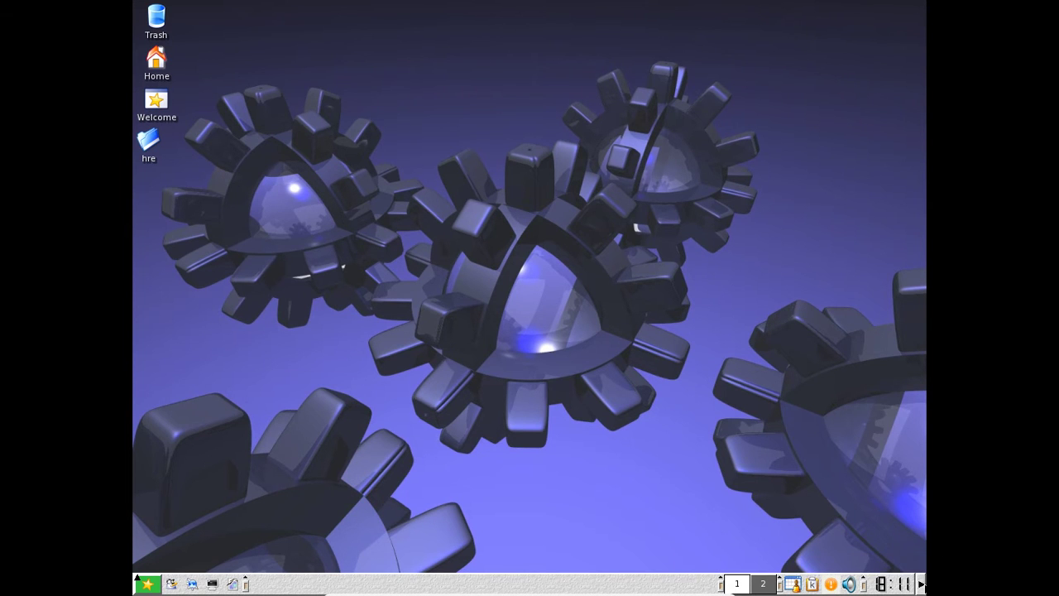
{"action": "left_click", "coordinate": [921, 584]}
{"action": "left_click", "coordinate": [921, 587]}
{"action": "left_click", "coordinate": [921, 584]}
{"action": "left_click", "coordinate": [920, 587]}
- Browse the guest's System applications and disable mouse integration for the mandrake 4.5 virtual machine
{"action": "left_click", "coordinate": [145, 585]}
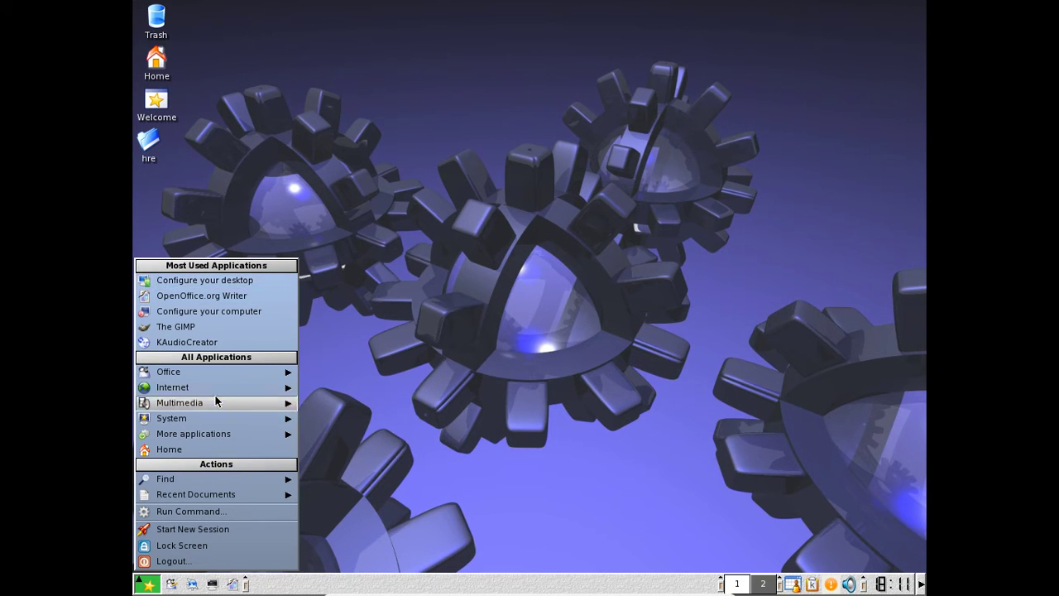
{"action": "mouse_move", "coordinate": [218, 401]}
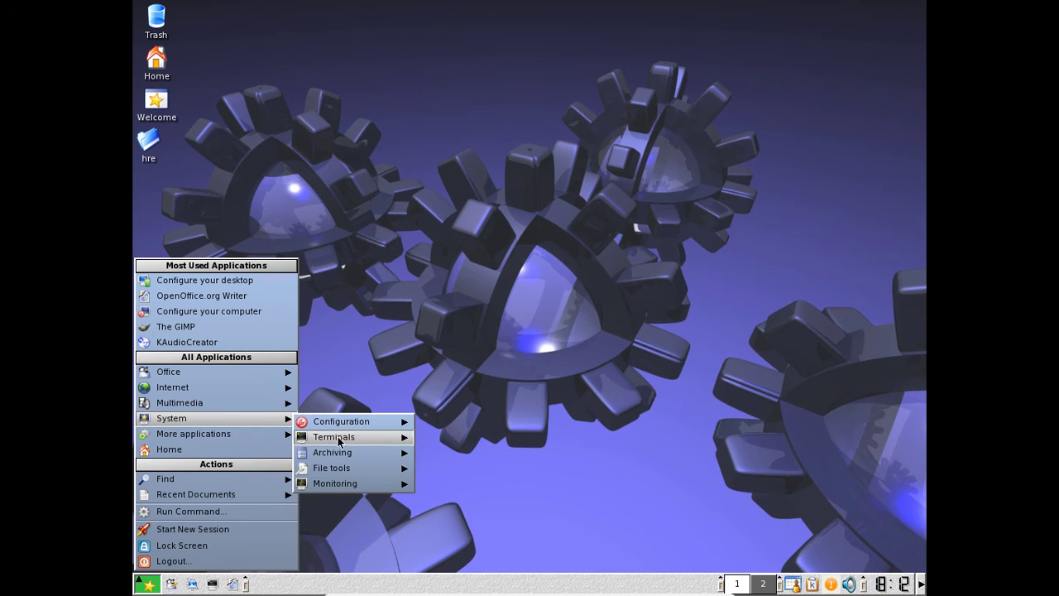
{"action": "mouse_move", "coordinate": [345, 475]}
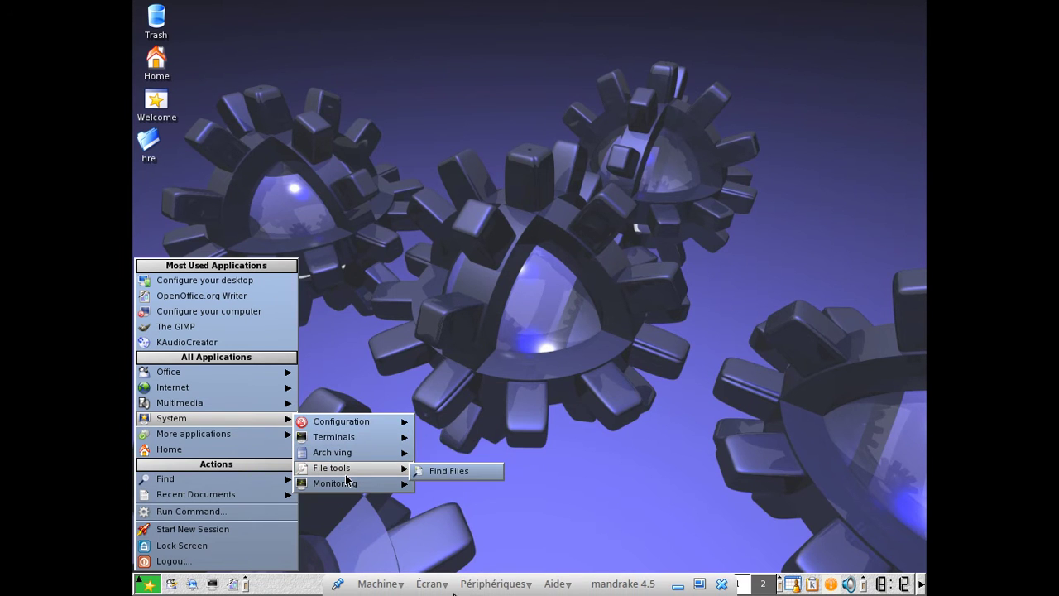
{"action": "mouse_move", "coordinate": [326, 436]}
{"action": "left_click", "coordinate": [402, 586]}
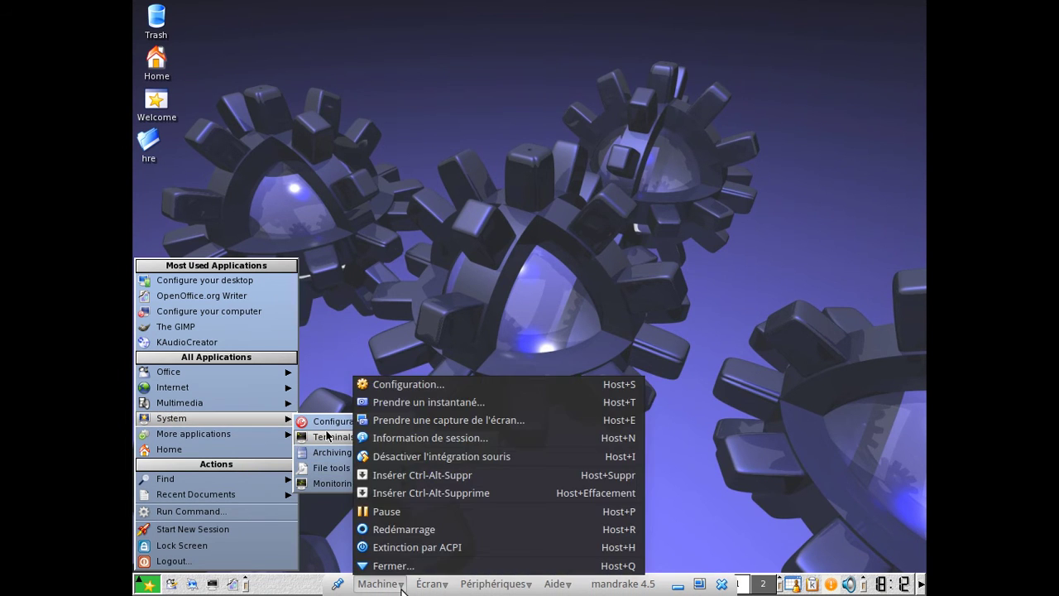
{"action": "left_click", "coordinate": [410, 461]}
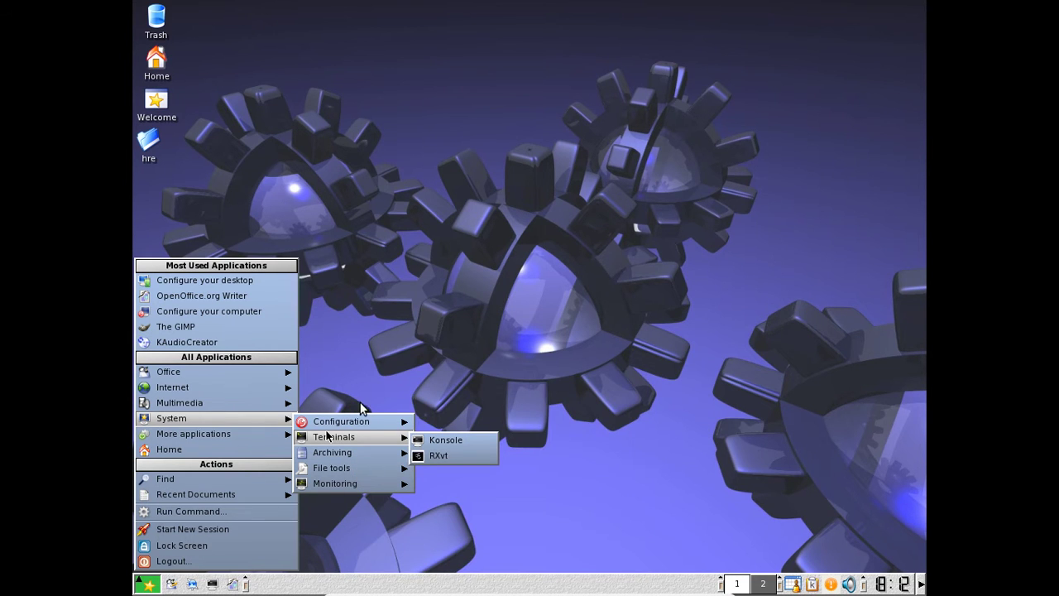
- Launch KDE System Guard from the monitoring applications, view the system load graphs, and close it
{"action": "mouse_move", "coordinate": [356, 483]}
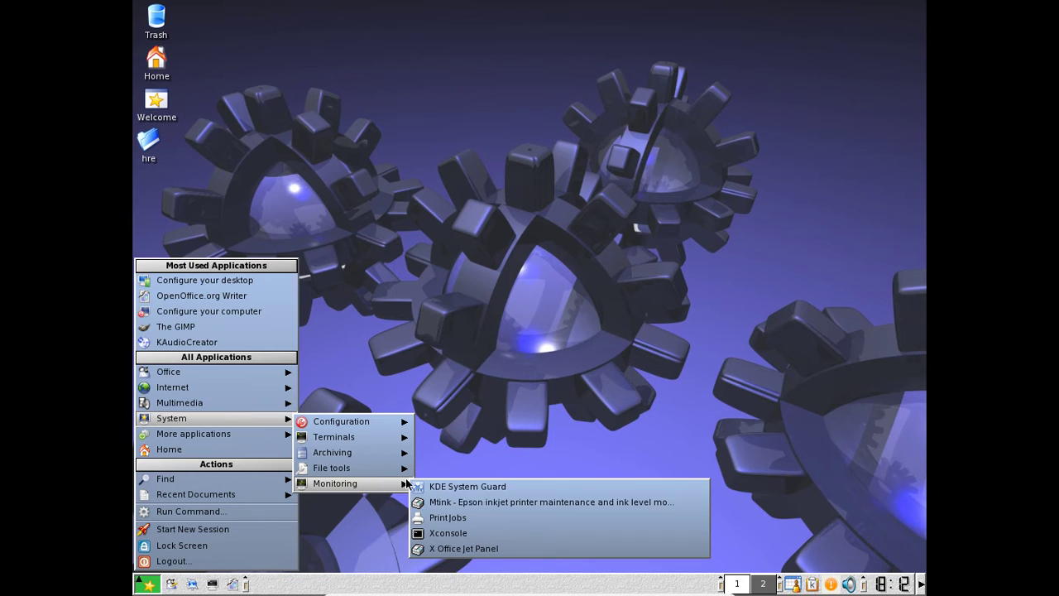
{"action": "left_click", "coordinate": [459, 489]}
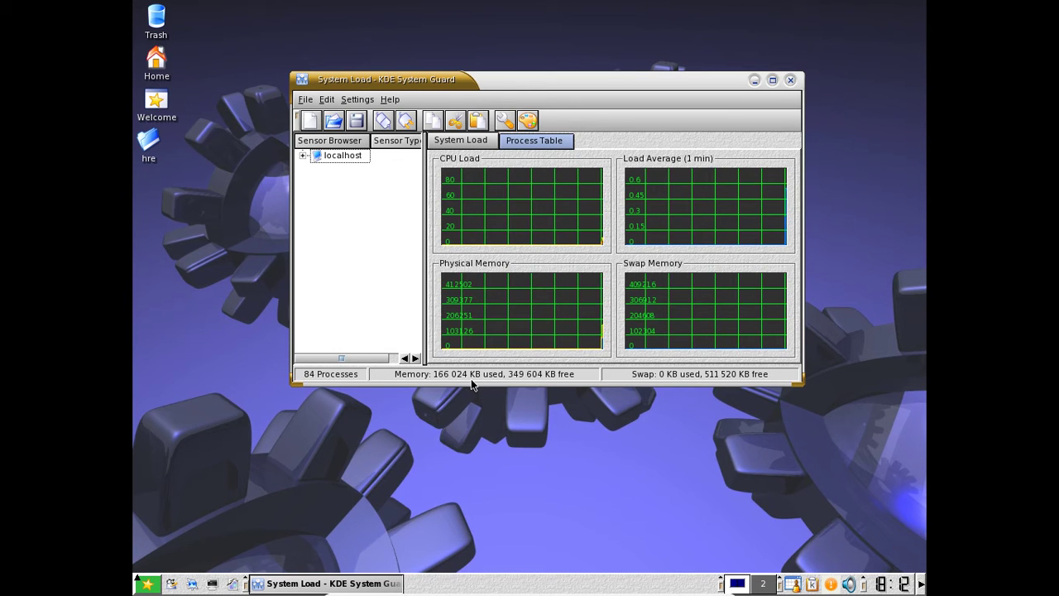
{"action": "left_click_drag", "start_coordinate": [515, 77], "coordinate": [507, 78]}
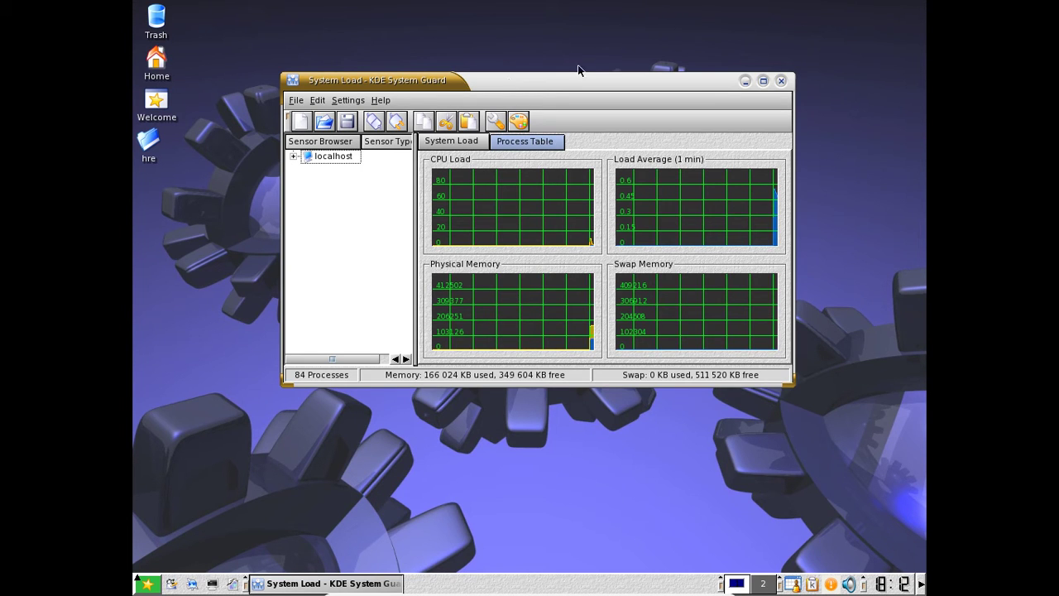
{"action": "left_click", "coordinate": [783, 81]}
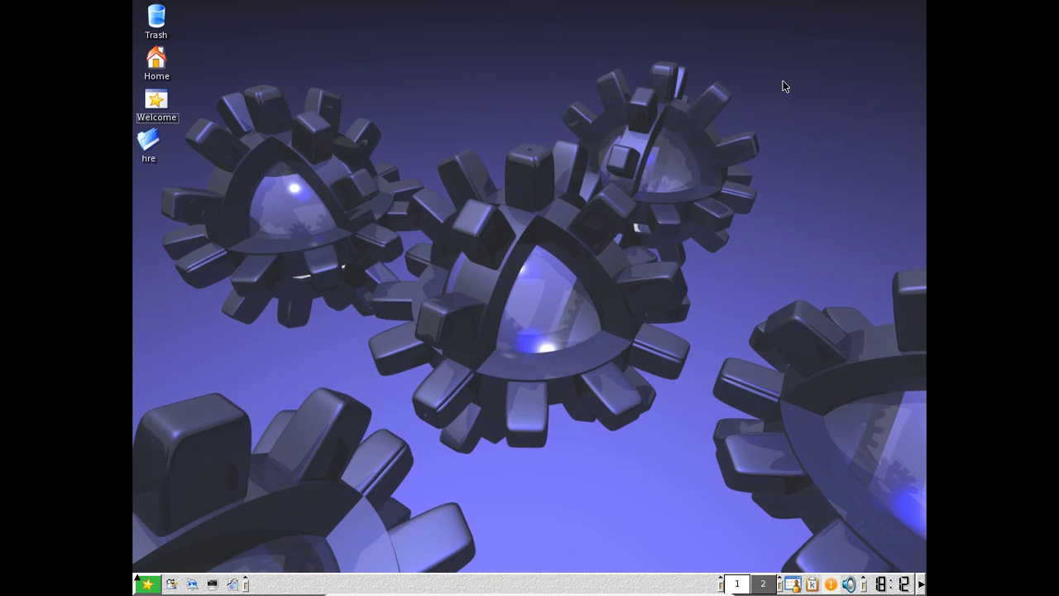
- Open the Home folder in a maximized window and view the folder's properties without changing them
{"action": "left_click", "coordinate": [165, 75]}
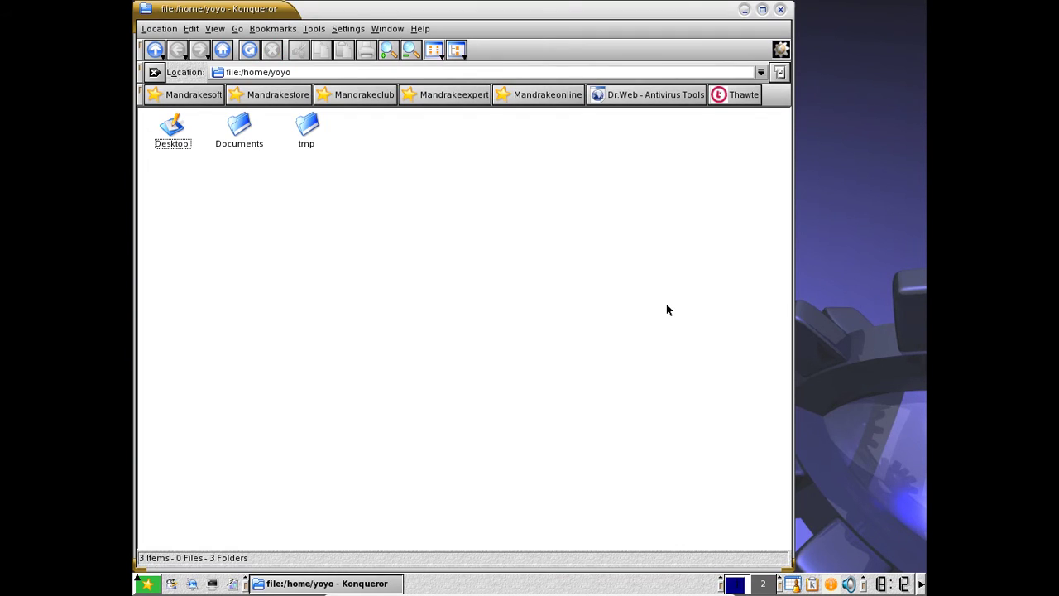
{"action": "left_click", "coordinate": [762, 9]}
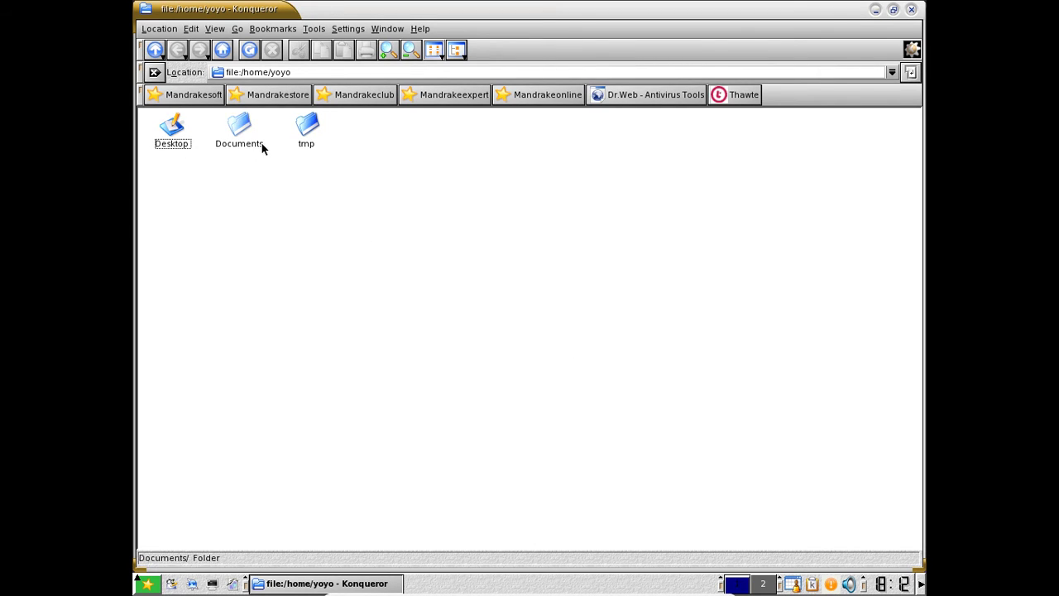
{"action": "right_click", "coordinate": [260, 261]}
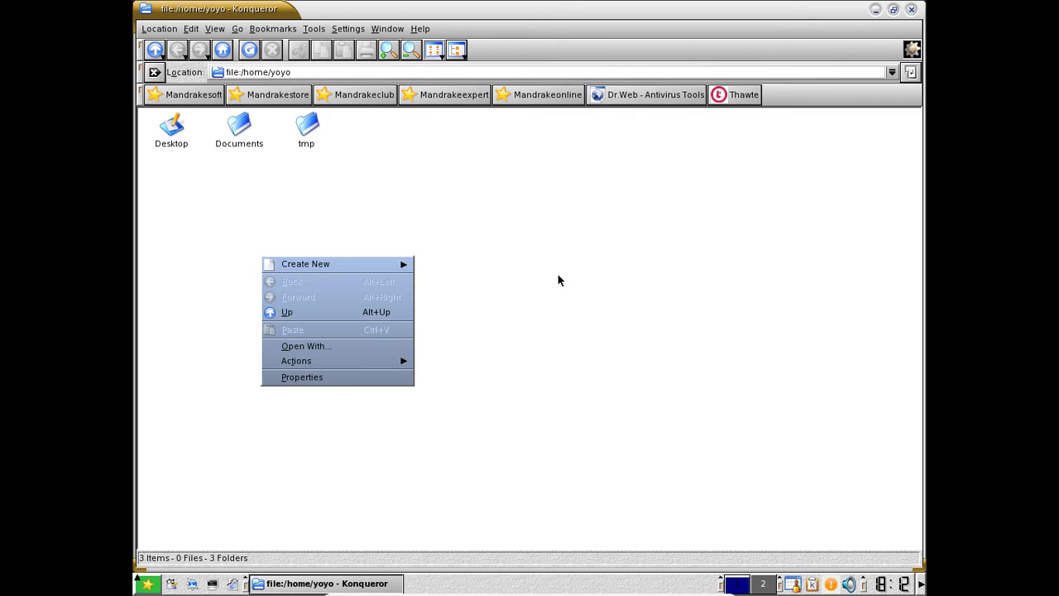
{"action": "mouse_move", "coordinate": [387, 263]}
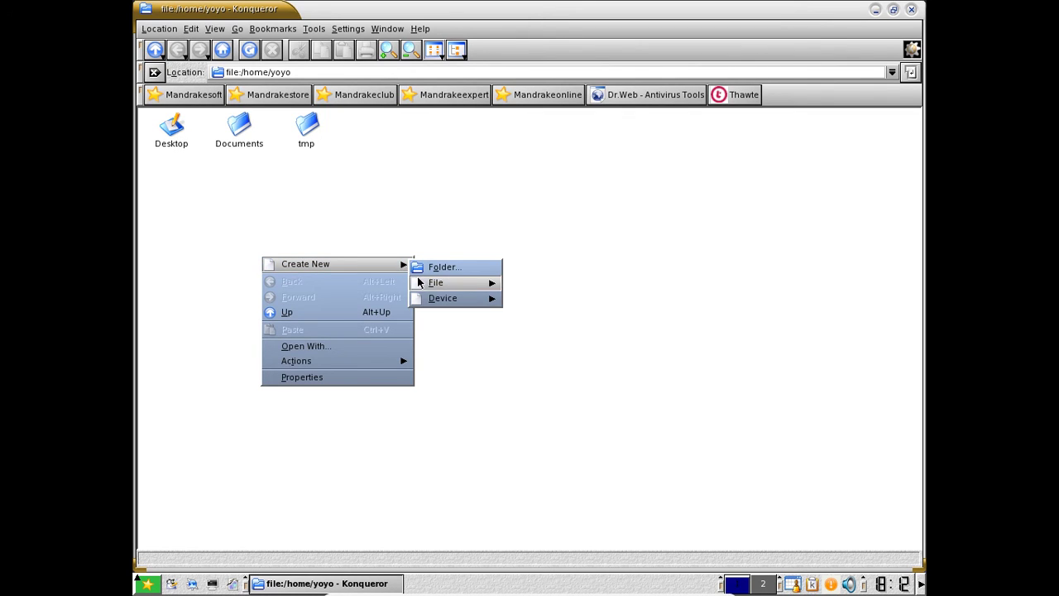
{"action": "mouse_move", "coordinate": [428, 298]}
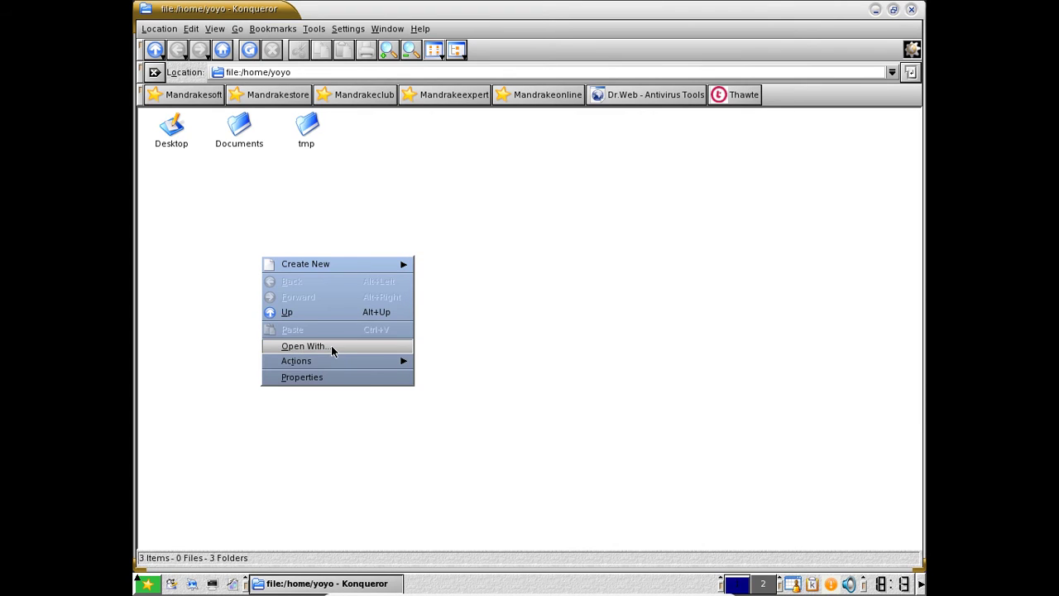
{"action": "mouse_move", "coordinate": [345, 364]}
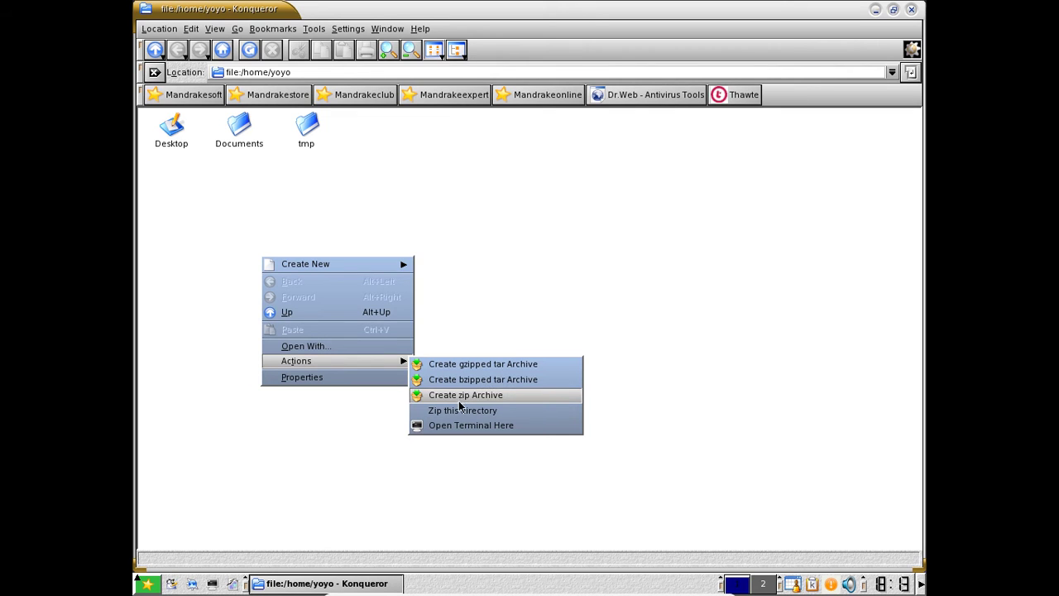
{"action": "left_click", "coordinate": [385, 379]}
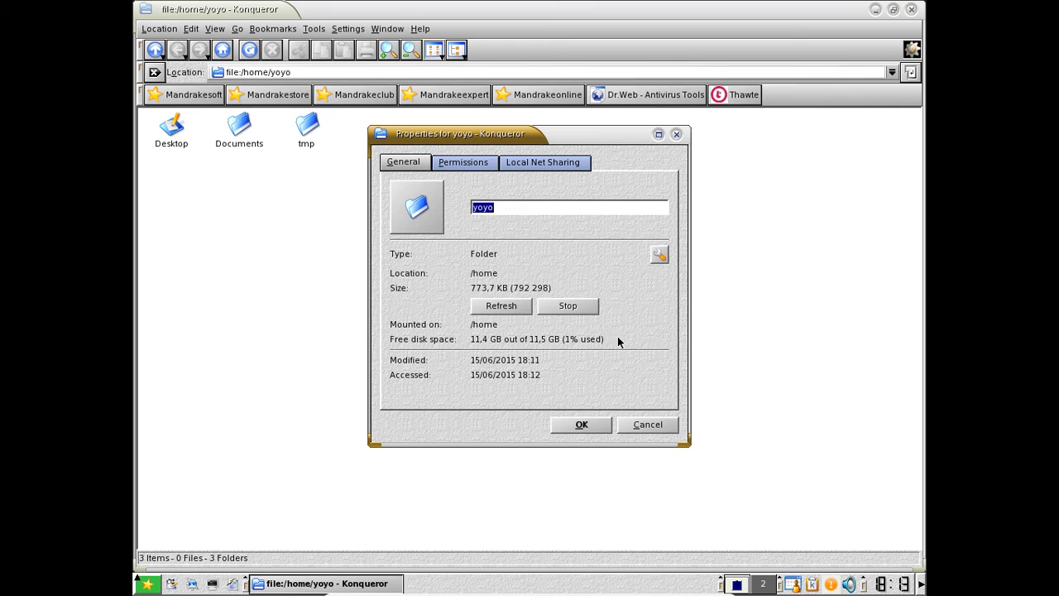
{"action": "left_click", "coordinate": [634, 426]}
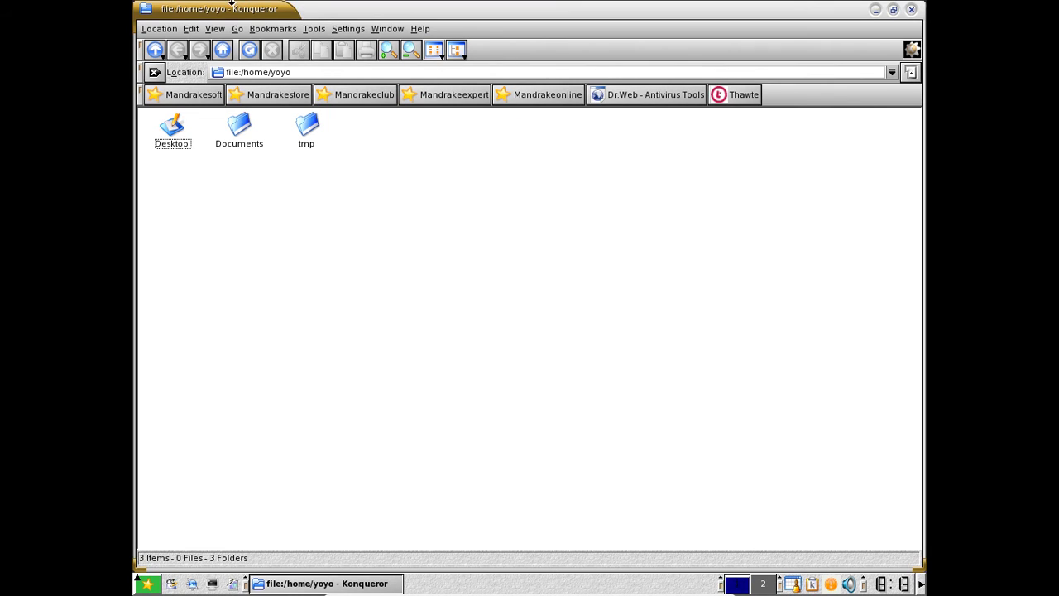
- Split the file view left/right and open the Documents folder in the new pane
{"action": "left_click", "coordinate": [314, 29]}
{"action": "mouse_move", "coordinate": [386, 29]}
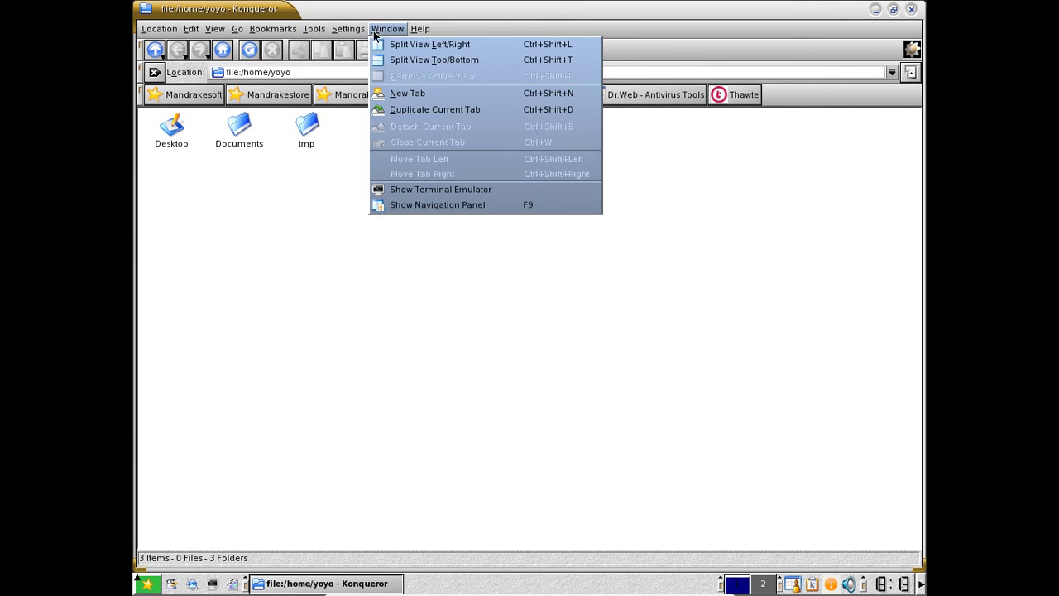
{"action": "left_click", "coordinate": [409, 44]}
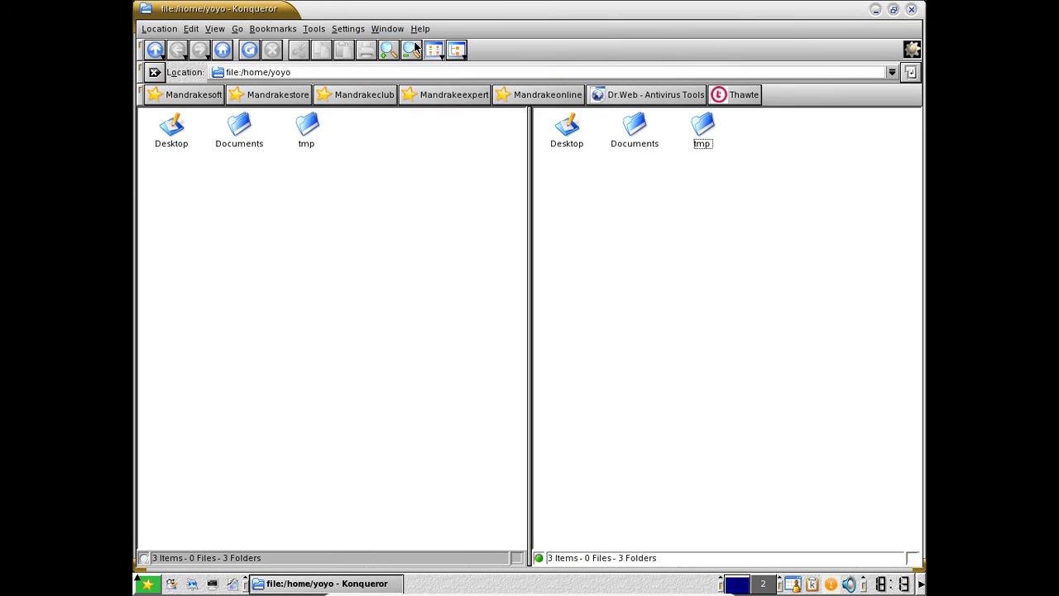
{"action": "left_click", "coordinate": [638, 130]}
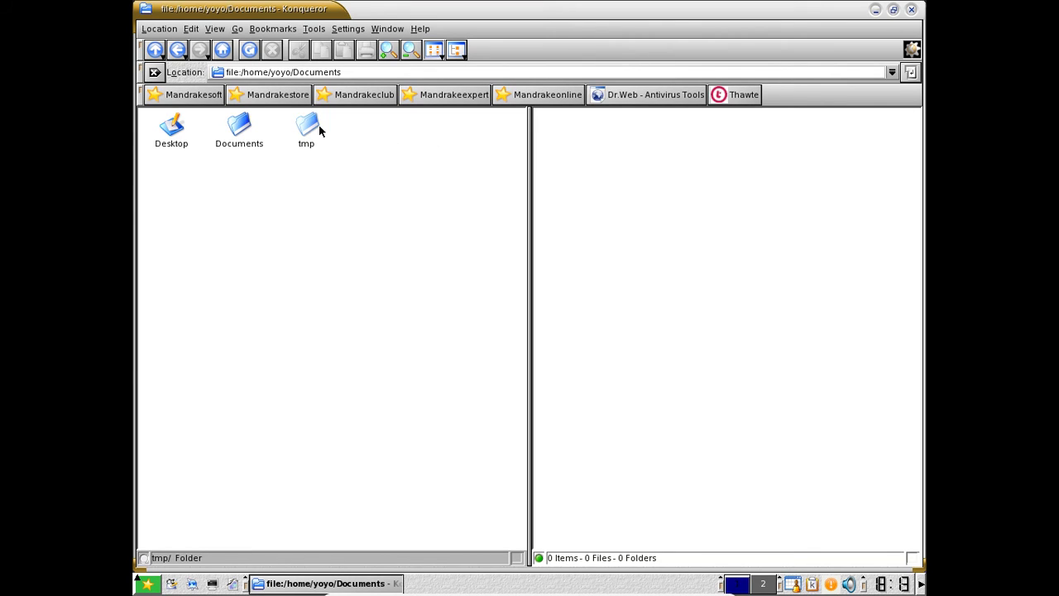
- Open a new tab and browse to the root directory / in it
{"action": "left_click", "coordinate": [347, 29]}
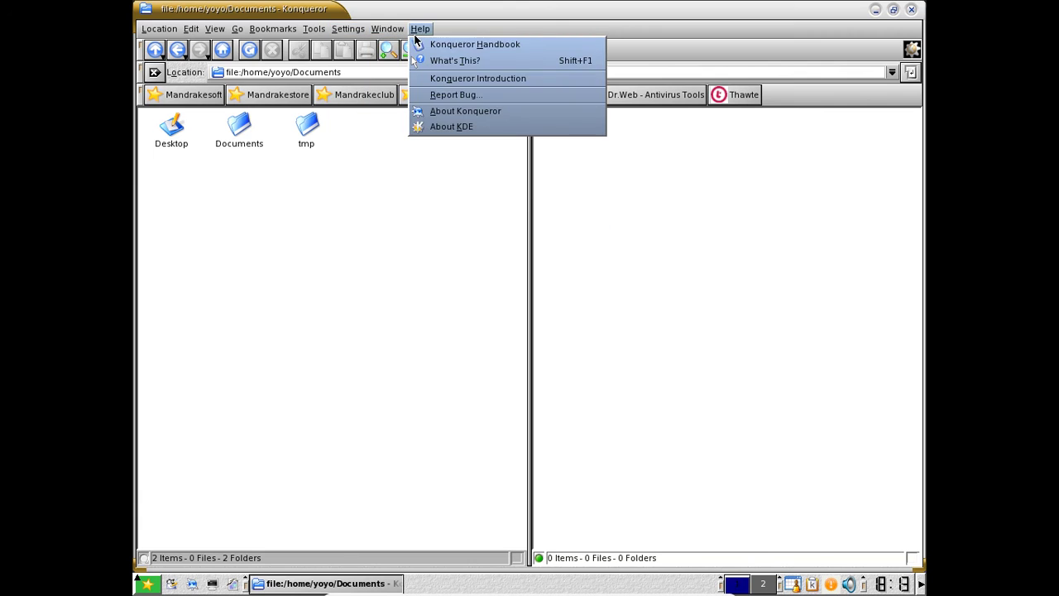
{"action": "mouse_move", "coordinate": [387, 29]}
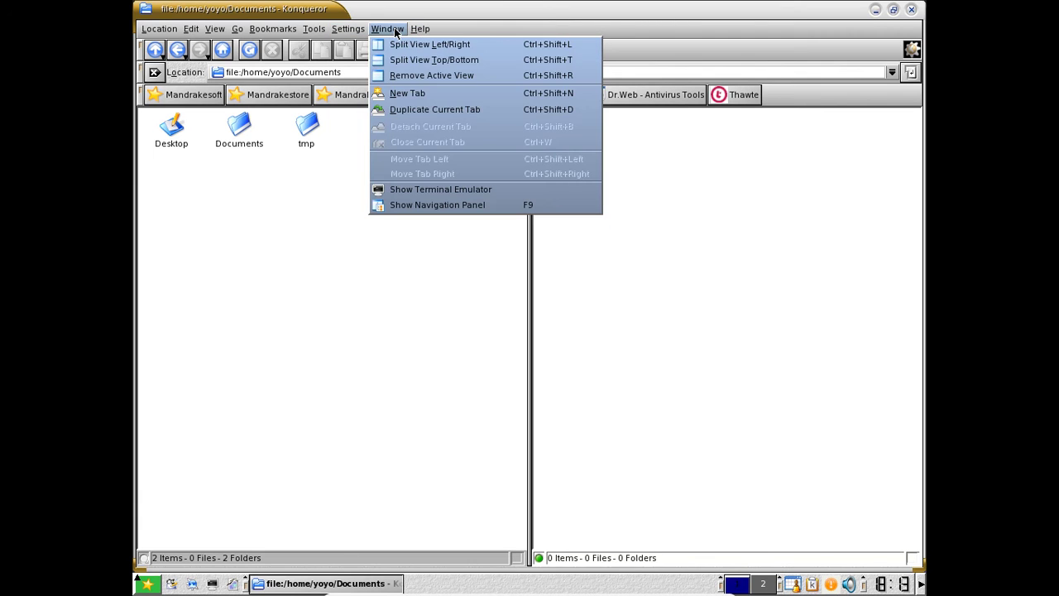
{"action": "left_click", "coordinate": [428, 97]}
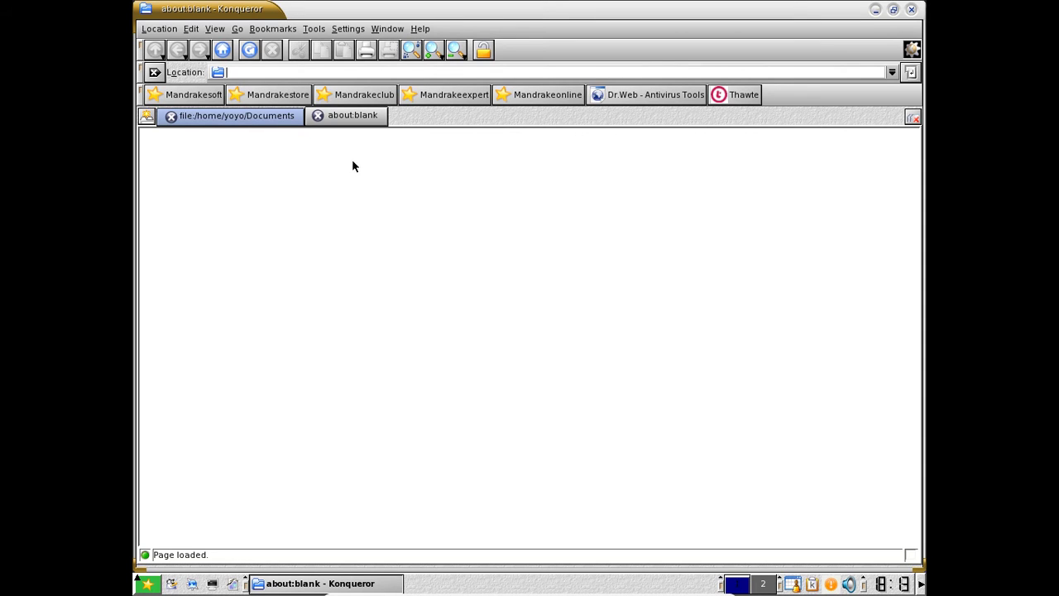
{"action": "type", "text": "/"}
{"action": "key", "text": "Return"}
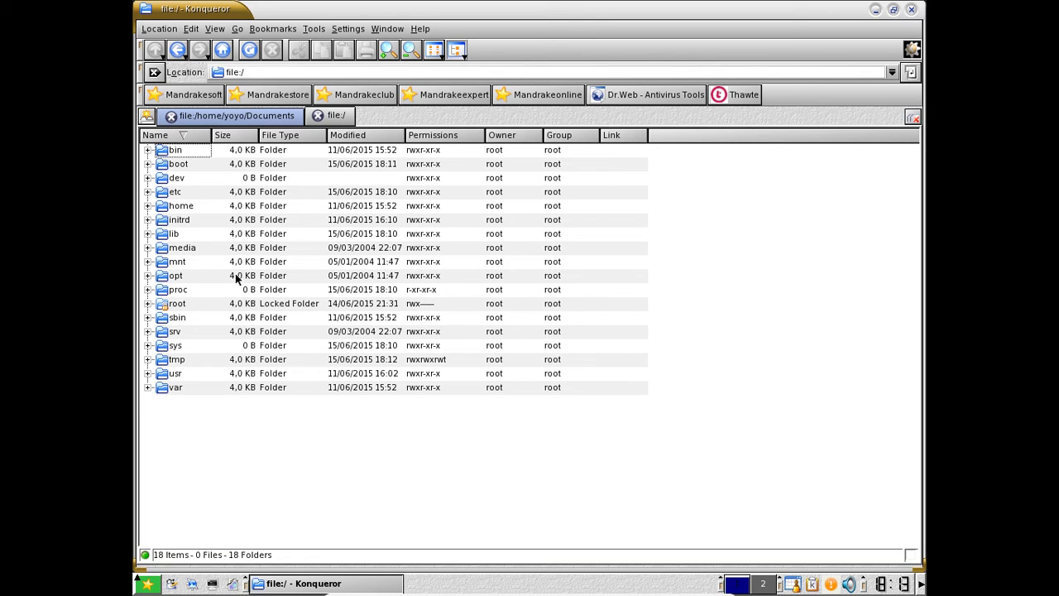
- Try the Dr.Web, Mandrakeexpert, Mandrakeclub, Mandrakesoft and Thawte bookmarks, and quit Konqueror with all its tabs
{"action": "left_click", "coordinate": [696, 96]}
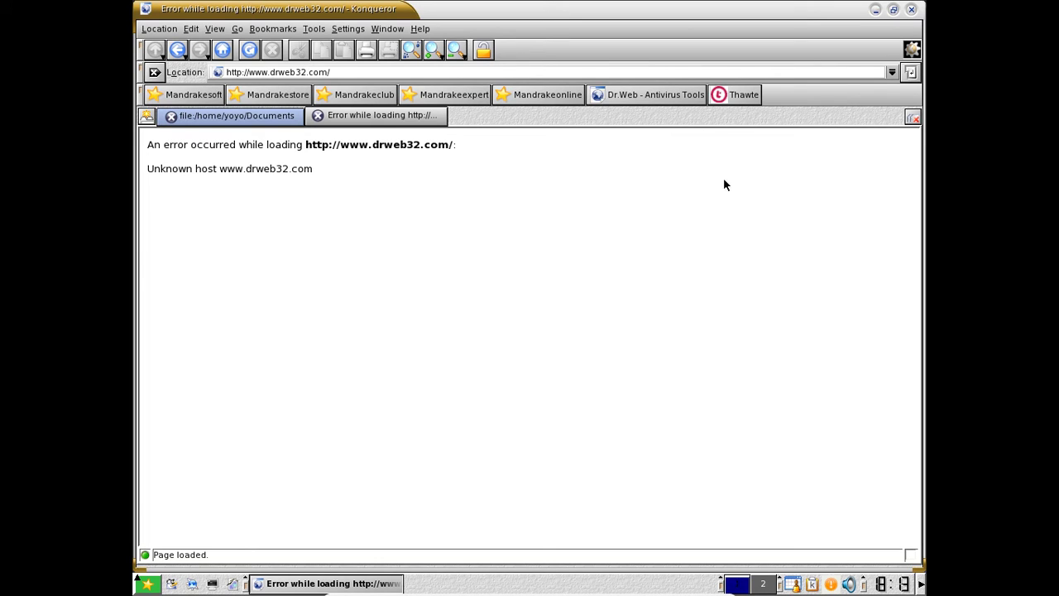
{"action": "left_click", "coordinate": [447, 94]}
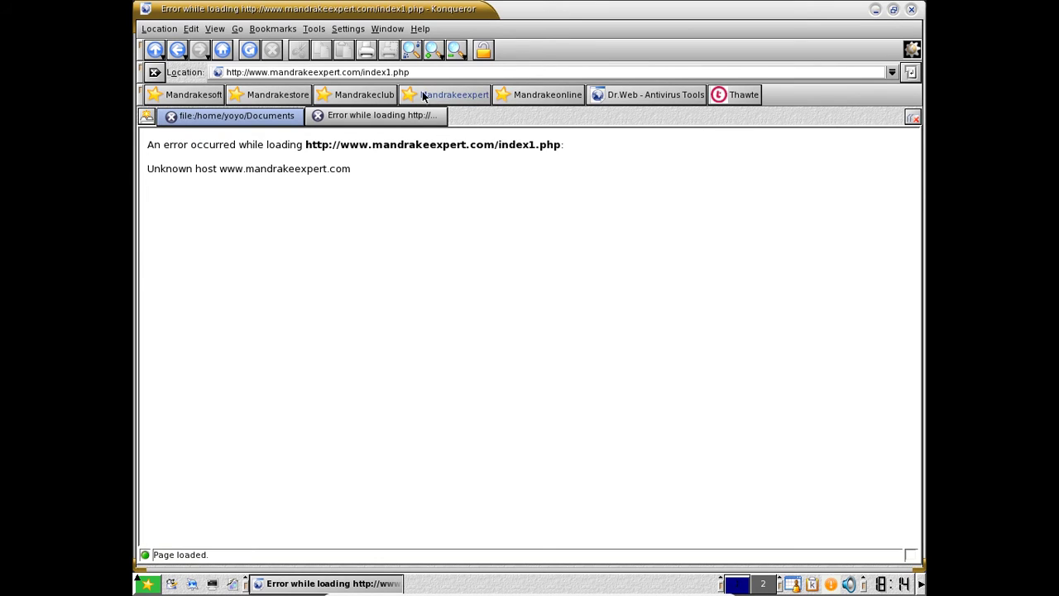
{"action": "left_click", "coordinate": [378, 97]}
{"action": "left_click", "coordinate": [181, 99]}
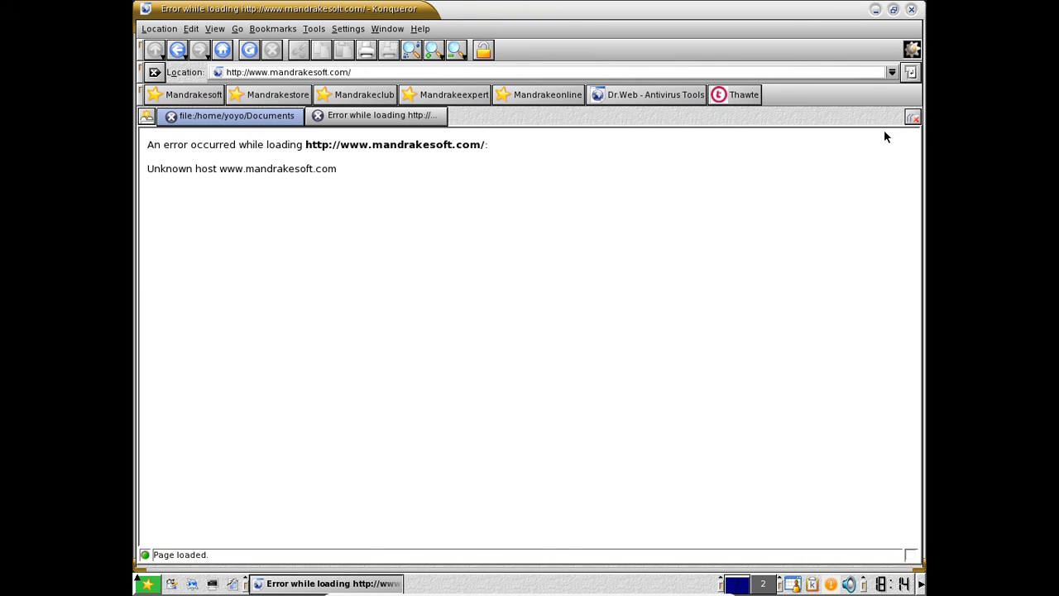
{"action": "left_click", "coordinate": [729, 101]}
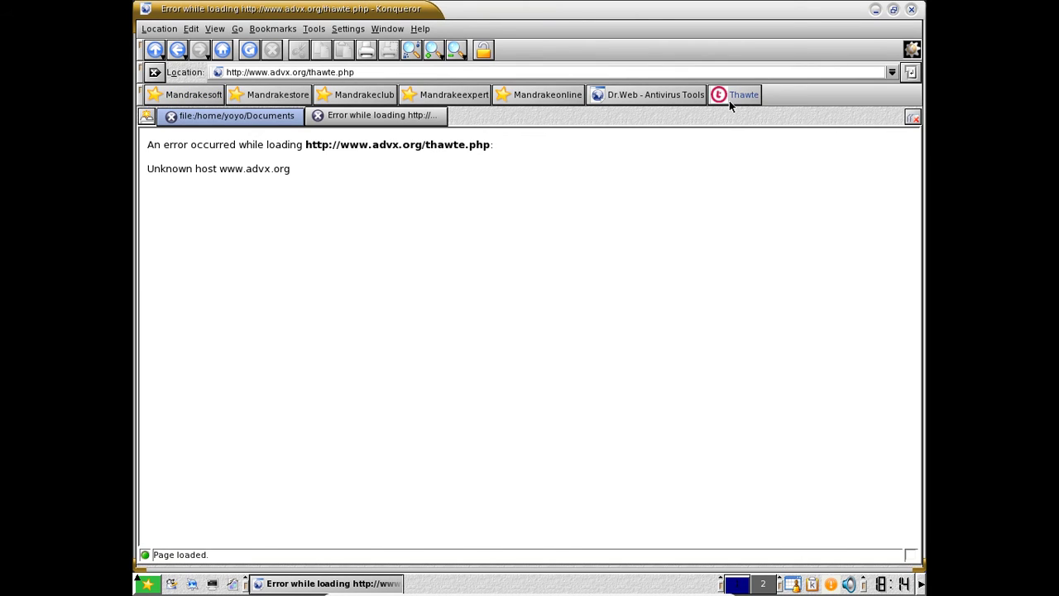
{"action": "left_click", "coordinate": [911, 9]}
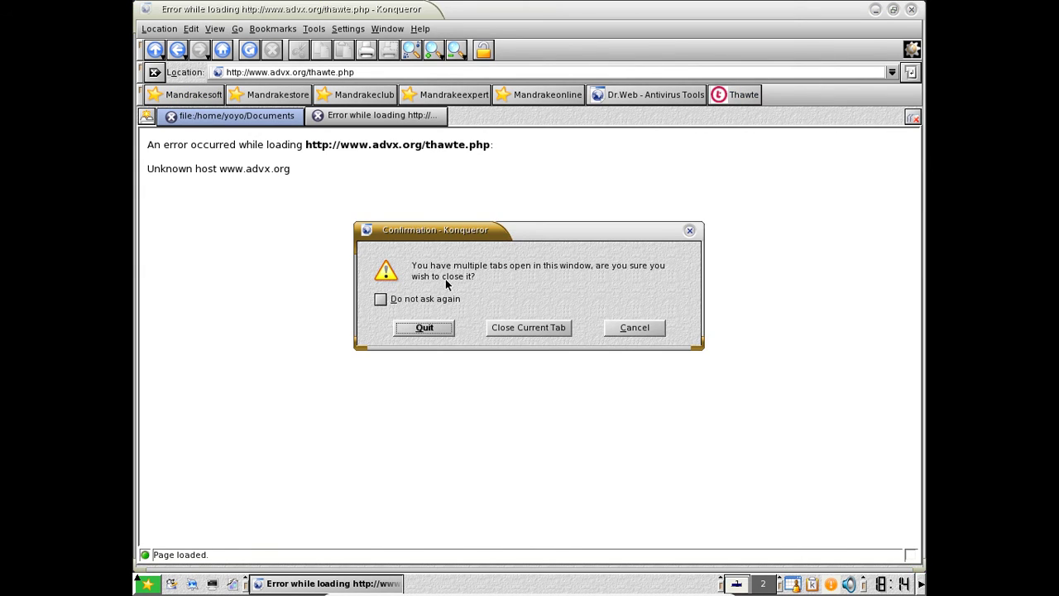
{"action": "left_click", "coordinate": [444, 325]}
- Launch The GIMP from the most used applications and dismiss its tip of the day
{"action": "left_click", "coordinate": [145, 584]}
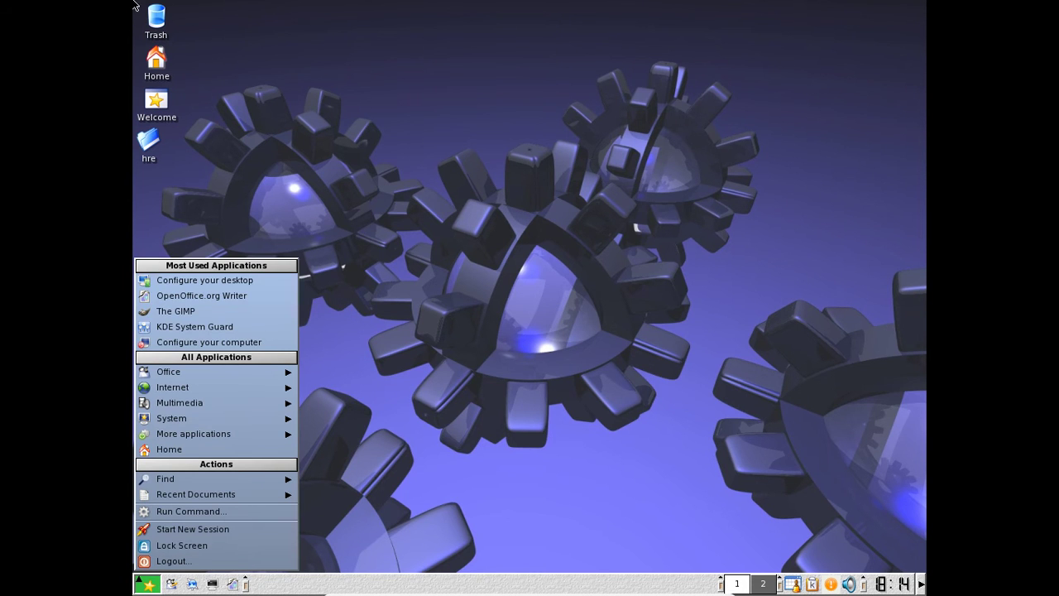
{"action": "left_click", "coordinate": [226, 312]}
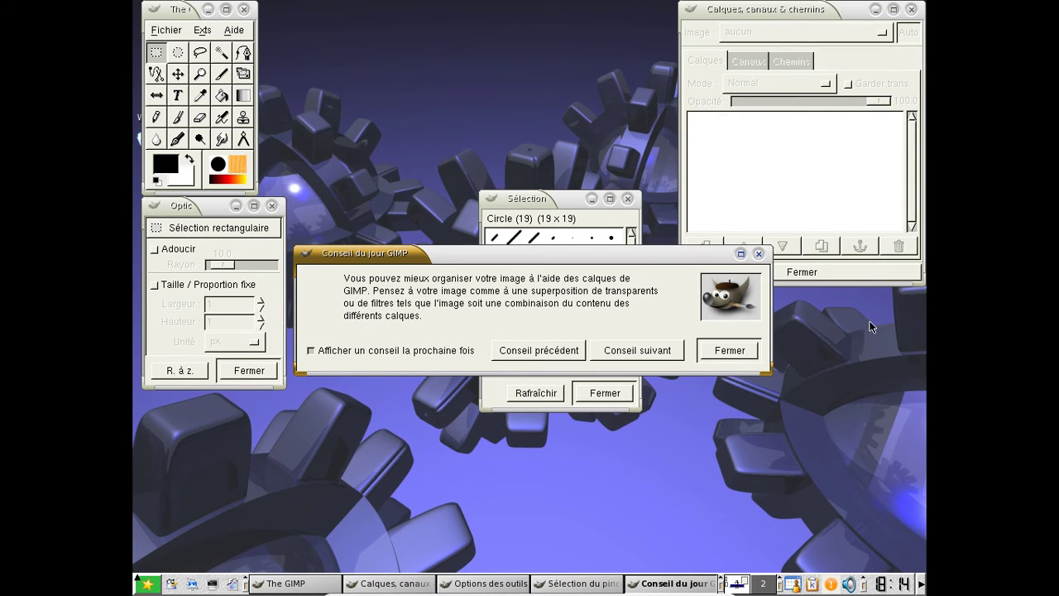
{"action": "left_click", "coordinate": [710, 351]}
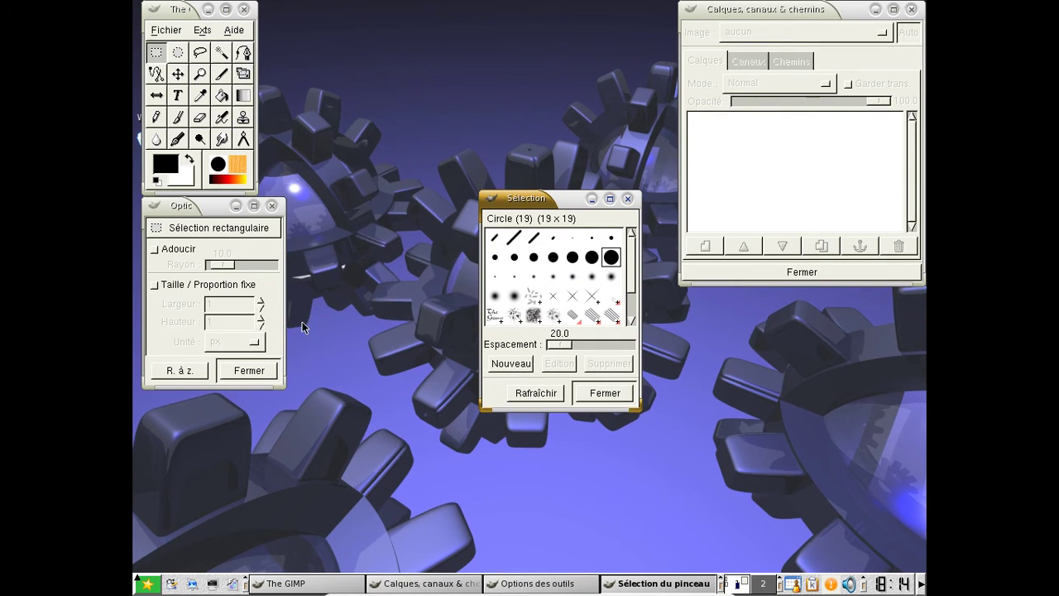
- Create a new 256 × 256 pixel RVB image with the Arrière-plan fill at 72 pixels/in
{"action": "left_click", "coordinate": [165, 30]}
{"action": "left_click", "coordinate": [174, 52]}
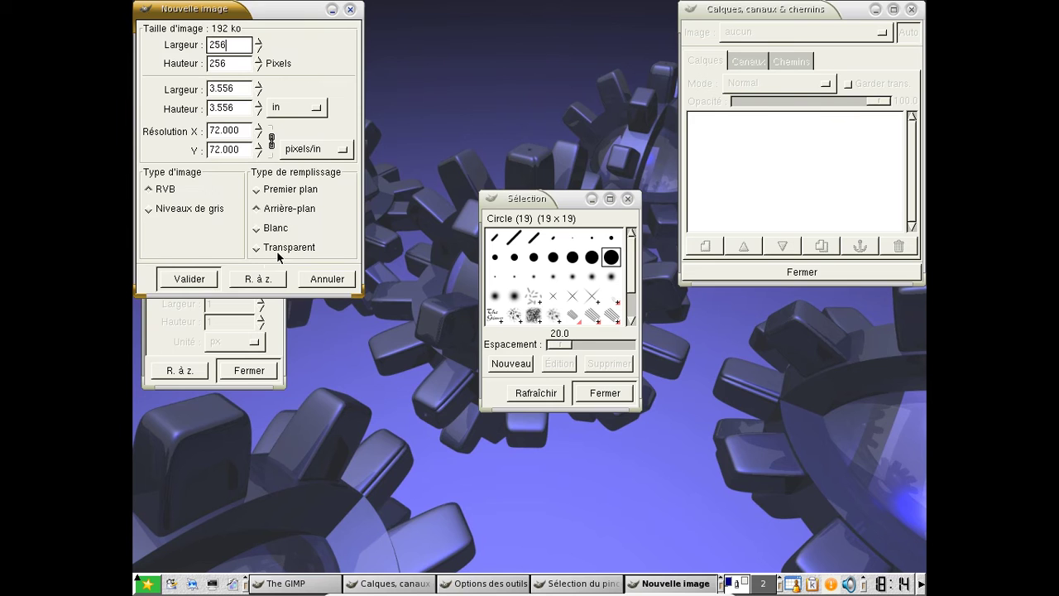
{"action": "left_click", "coordinate": [202, 279]}
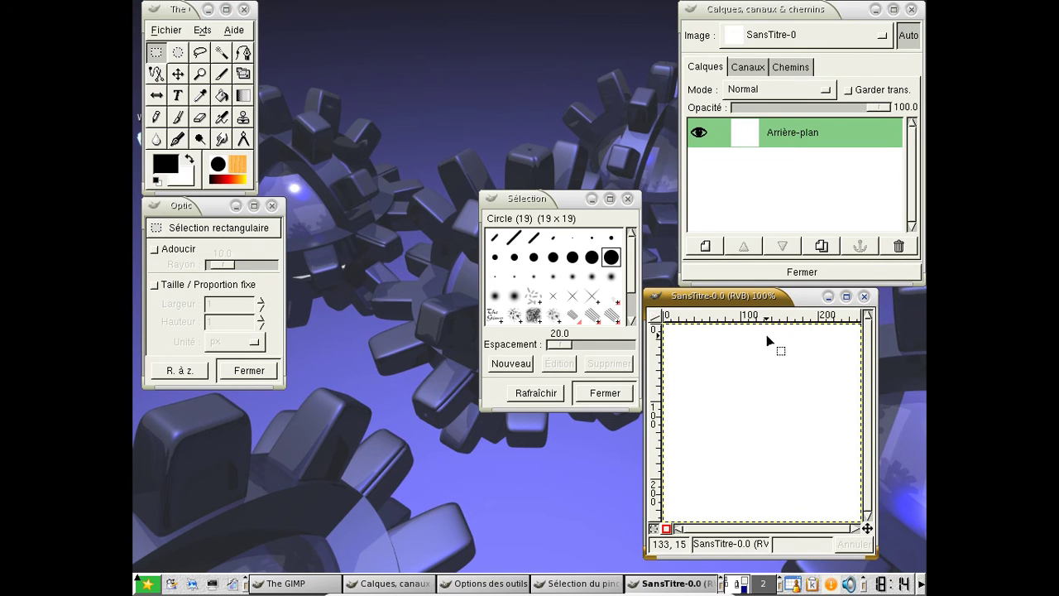
- Rearrange the GIMP windows so the new image stands clear of the brush selection, which goes below the layers window
{"action": "left_click_drag", "start_coordinate": [809, 288], "coordinate": [496, 32]}
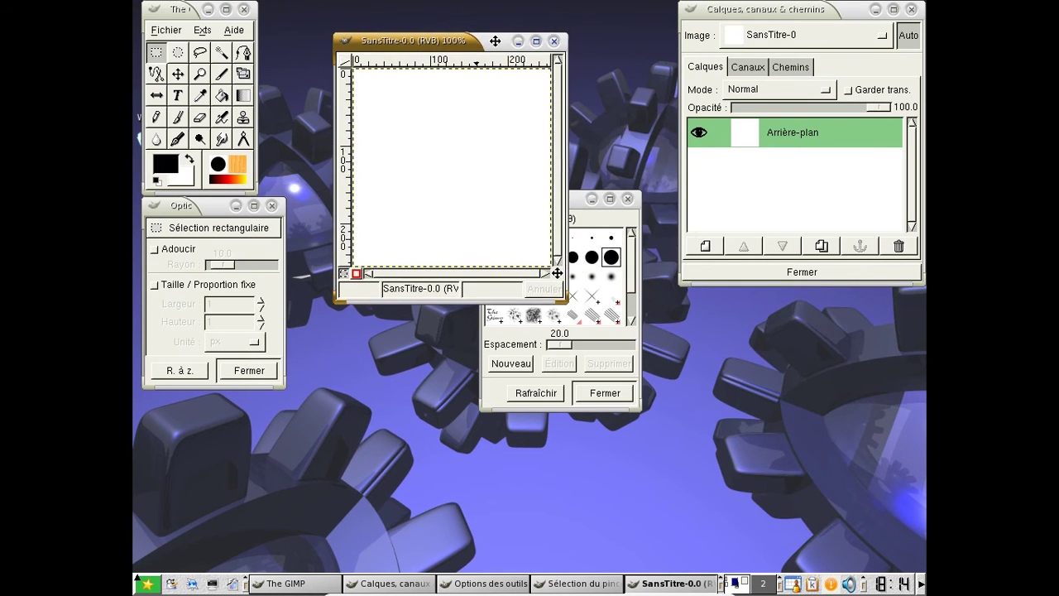
{"action": "left_click_drag", "start_coordinate": [578, 200], "coordinate": [750, 317]}
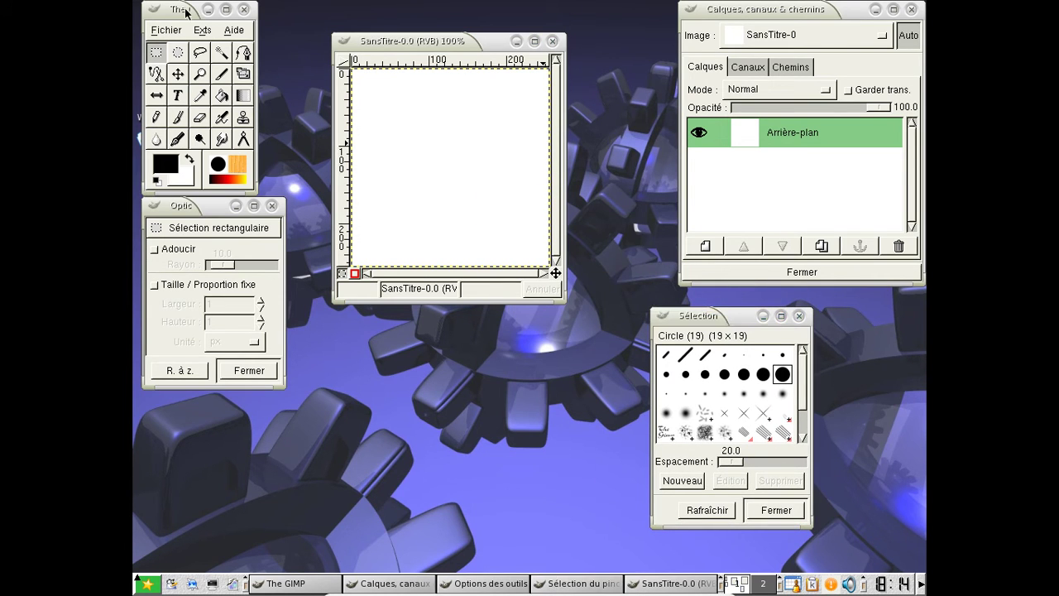
{"action": "left_click", "coordinate": [555, 109]}
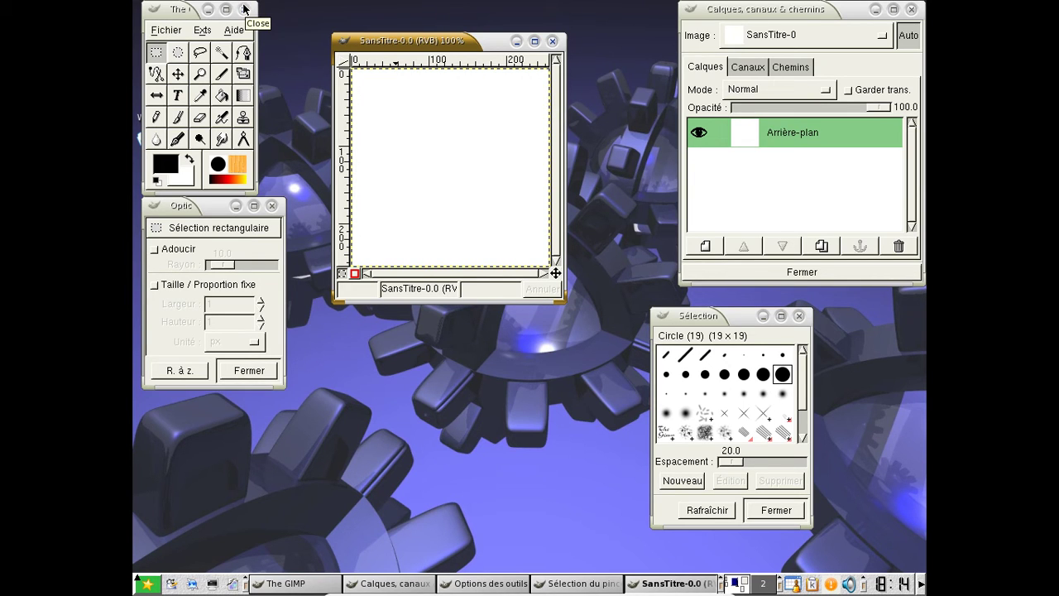
- Look at the entries GIMP offers under Exts, and quit The GIMP
{"action": "left_click", "coordinate": [193, 33]}
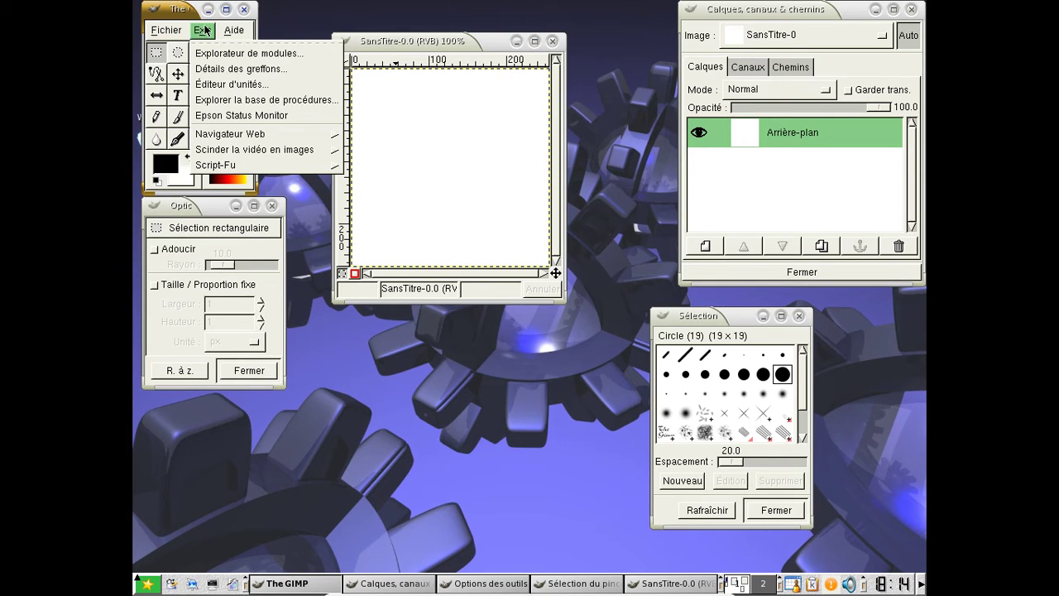
{"action": "left_click", "coordinate": [201, 10]}
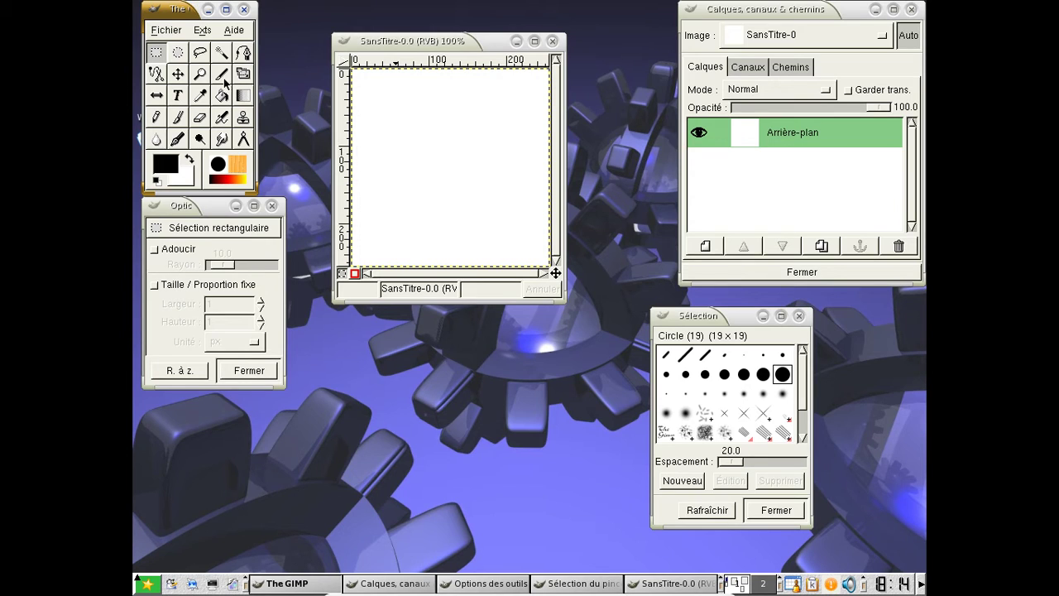
{"action": "left_click", "coordinate": [242, 10]}
- Examine which bundled applications the Office and Internet categories offer, from word processors and accessories to web browsers, chat and file transfer
{"action": "key", "text": "alt+F1"}
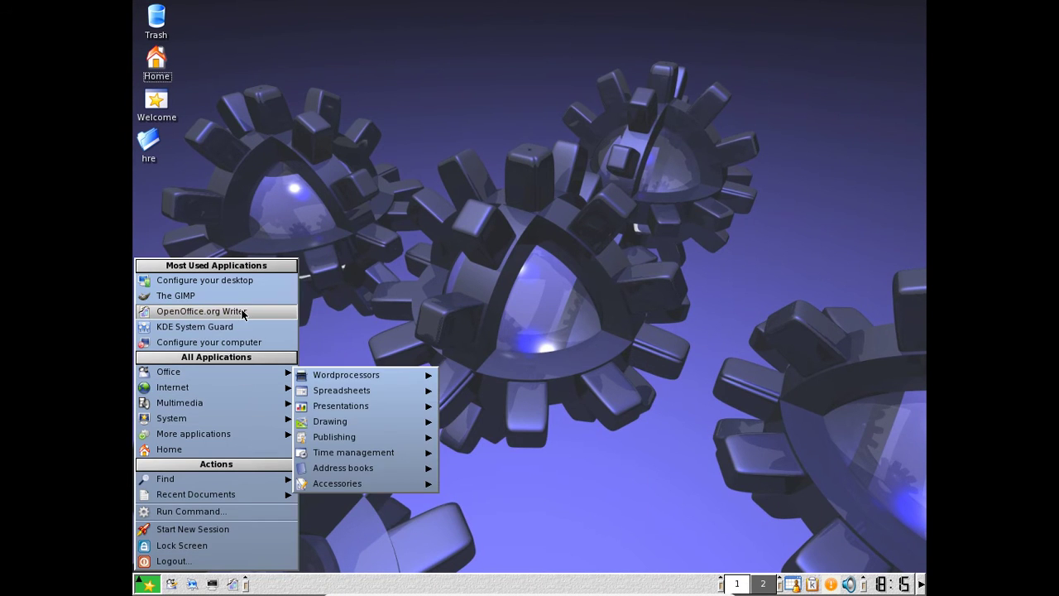
{"action": "mouse_move", "coordinate": [238, 371]}
{"action": "mouse_move", "coordinate": [389, 393]}
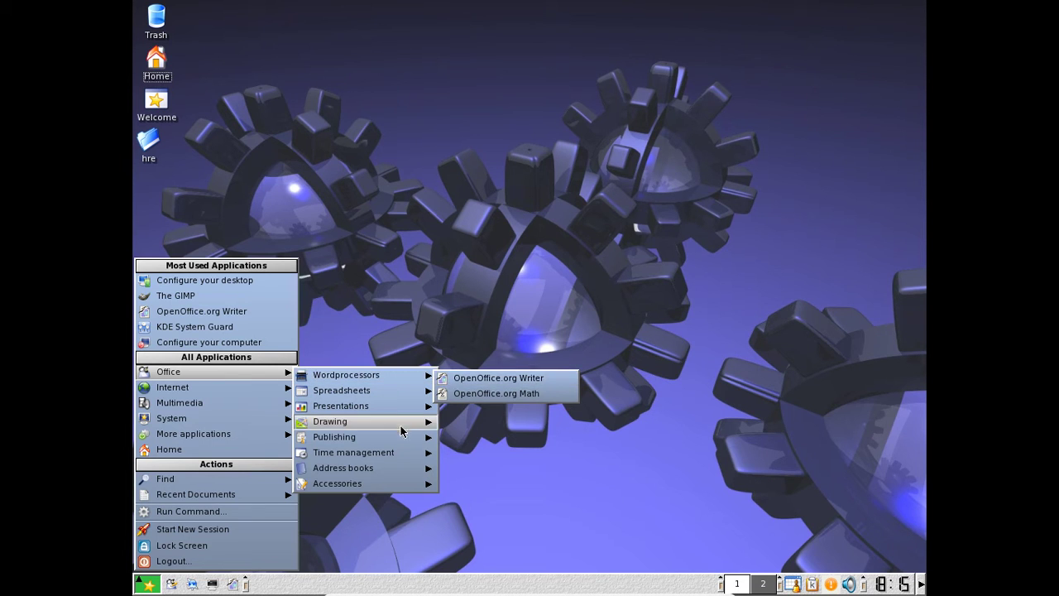
{"action": "mouse_move", "coordinate": [429, 488]}
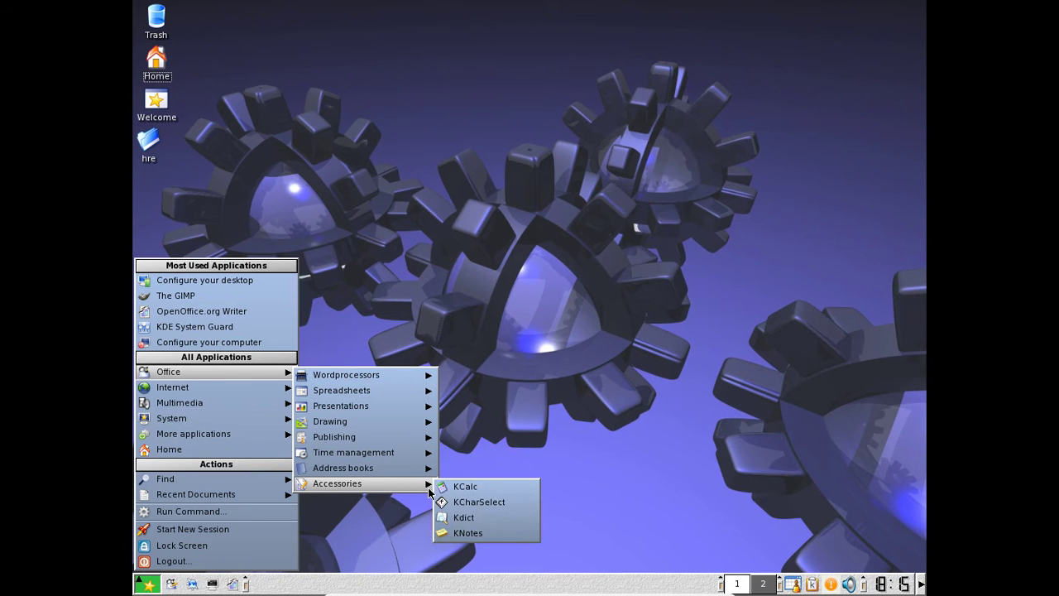
{"action": "mouse_move", "coordinate": [385, 468]}
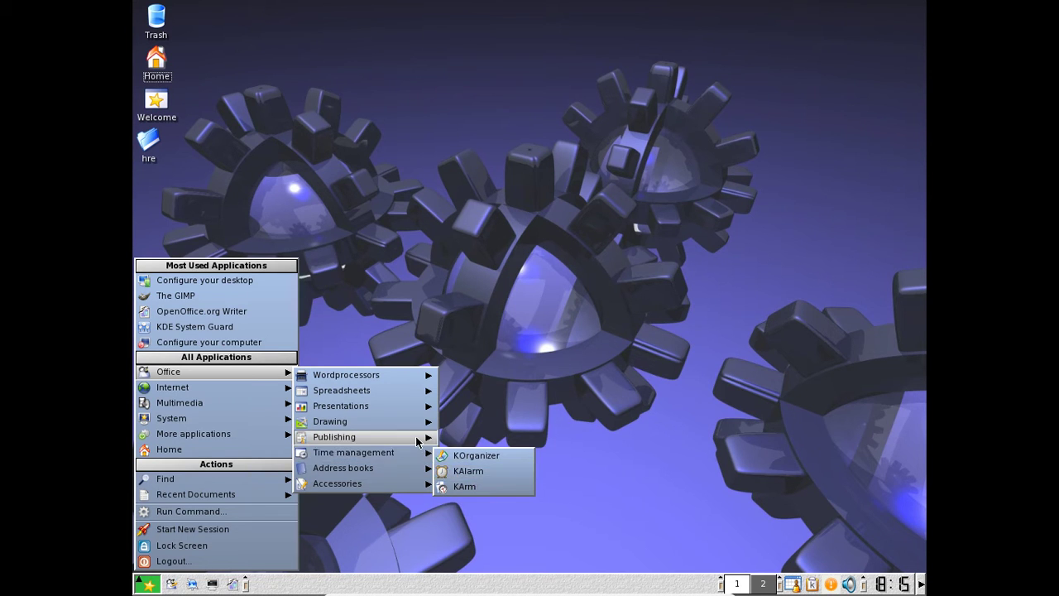
{"action": "mouse_move", "coordinate": [419, 439]}
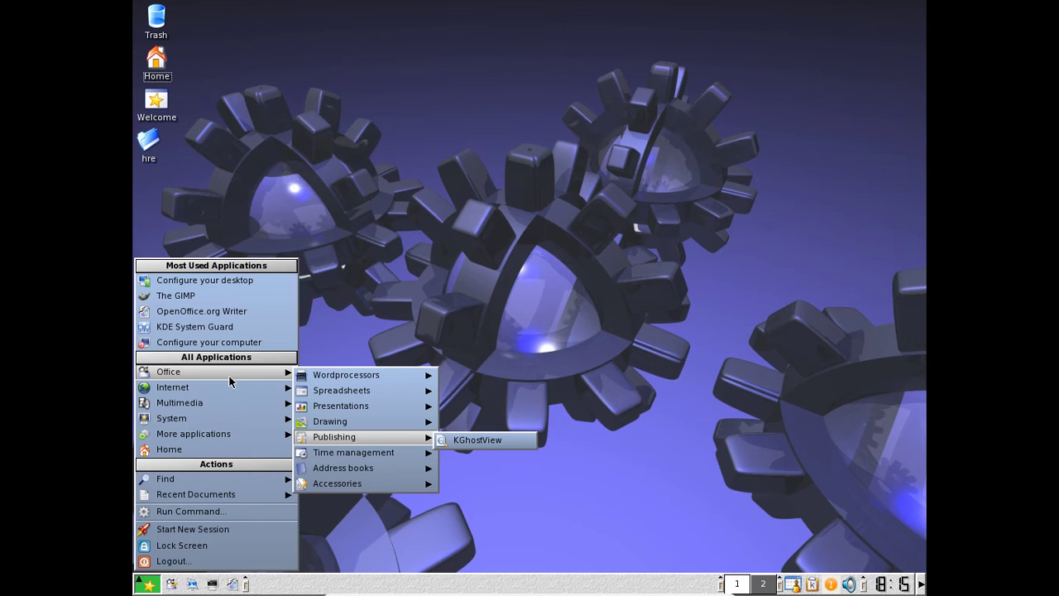
{"action": "mouse_move", "coordinate": [232, 387]}
{"action": "mouse_move", "coordinate": [331, 398]}
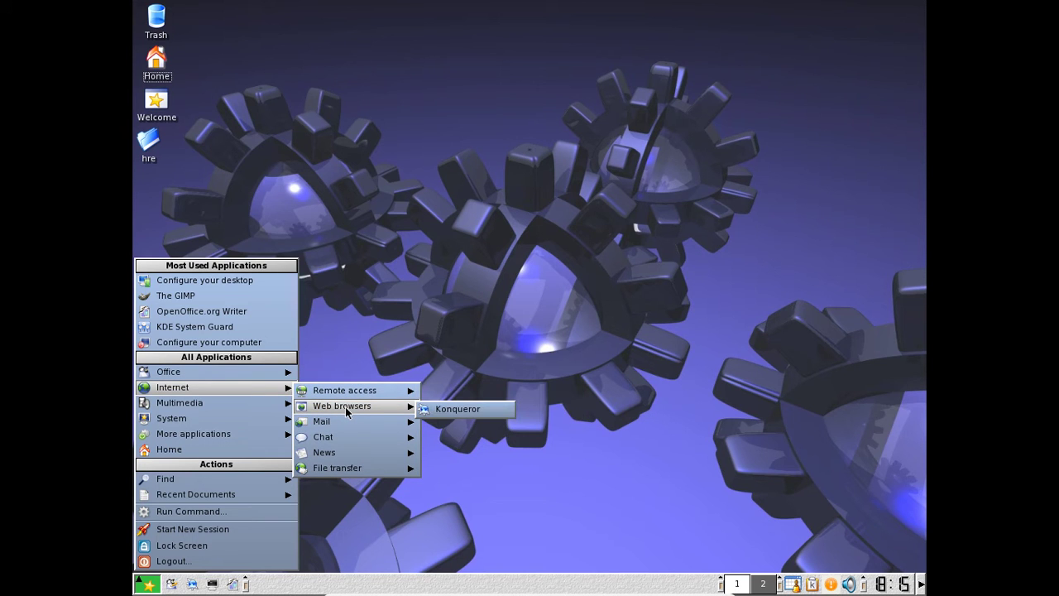
{"action": "mouse_move", "coordinate": [373, 395]}
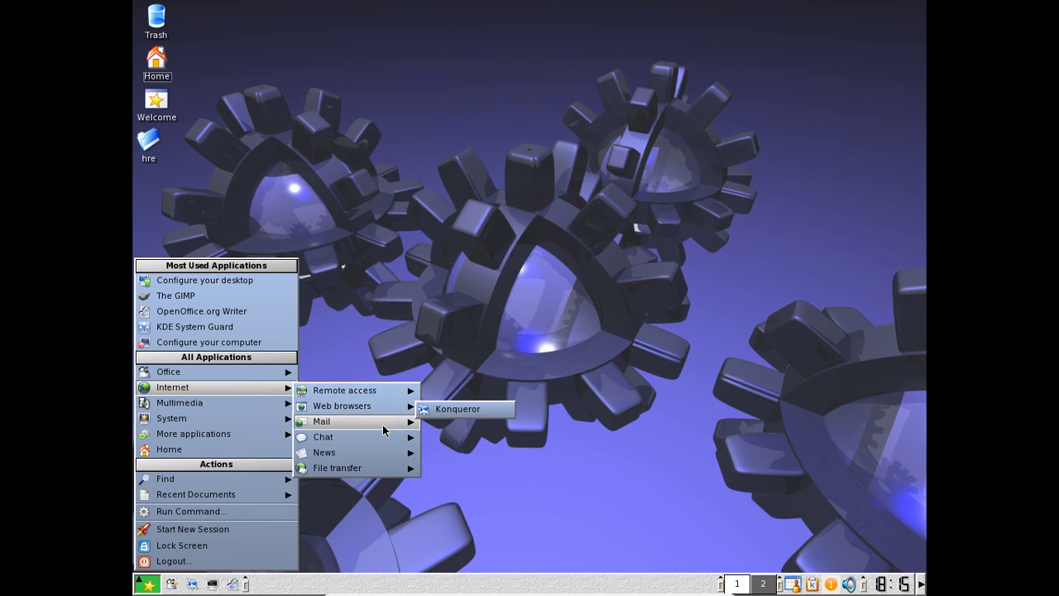
{"action": "mouse_move", "coordinate": [386, 436]}
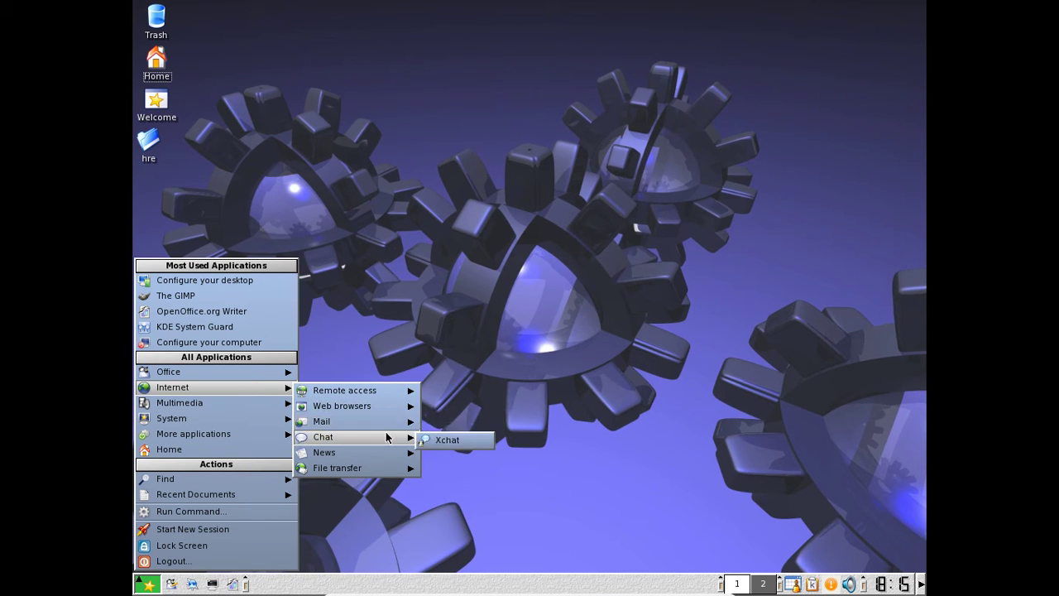
{"action": "mouse_move", "coordinate": [373, 455]}
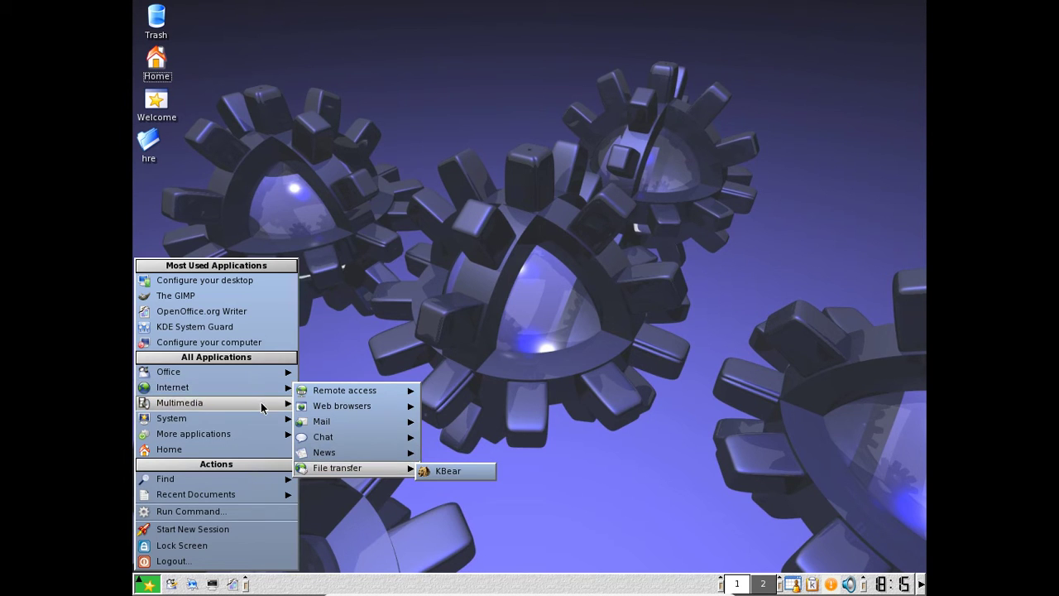
- Launch Totem Media Player from the Multimedia sound applications
{"action": "mouse_move", "coordinate": [265, 405]}
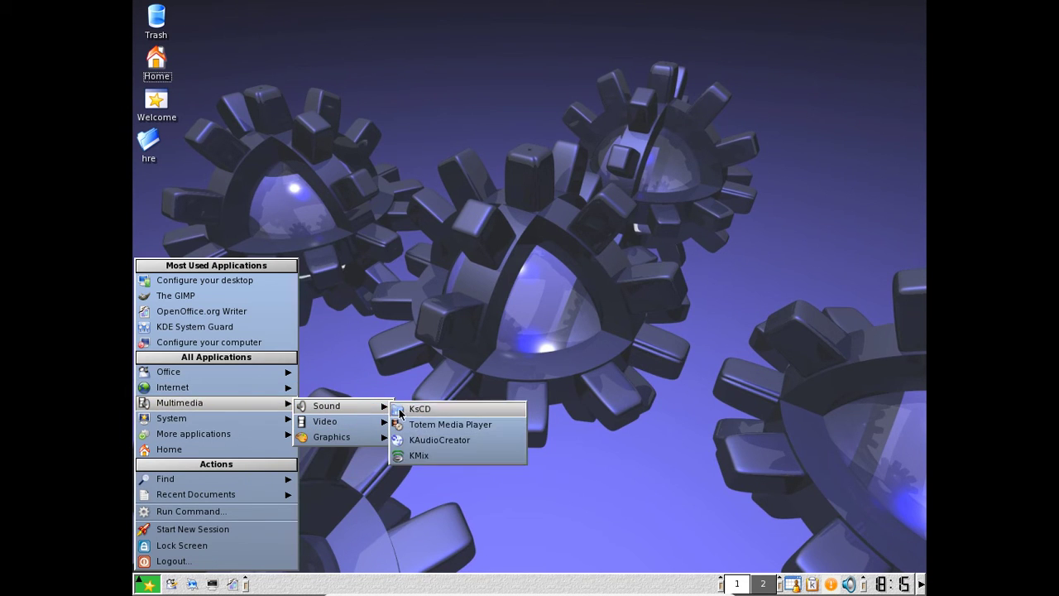
{"action": "left_click", "coordinate": [449, 426]}
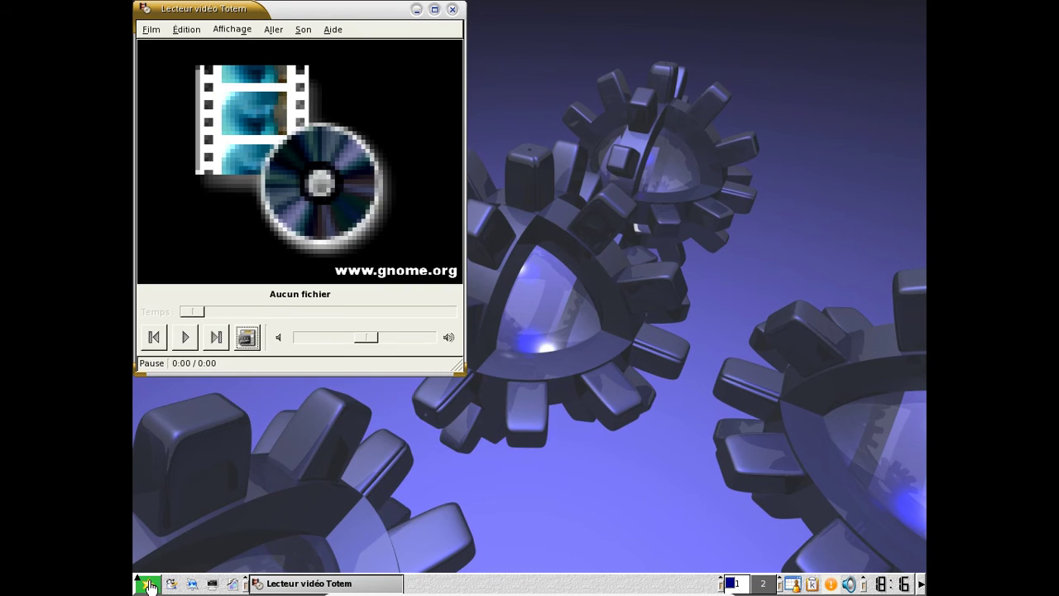
- Launch Kooka from the Multimedia graphics applications to view it, and close it again
{"action": "left_click", "coordinate": [162, 583]}
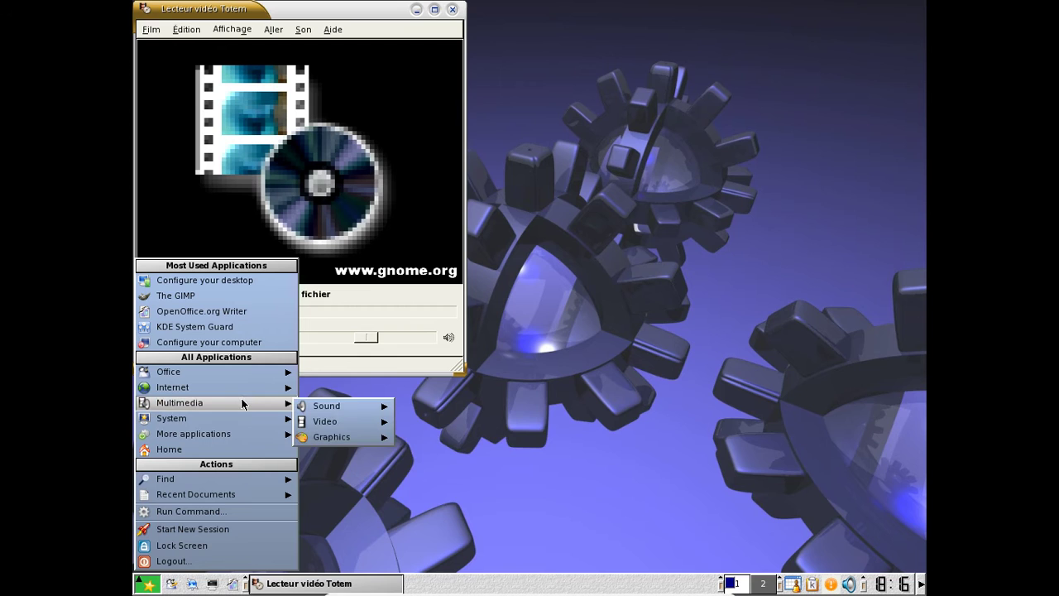
{"action": "mouse_move", "coordinate": [325, 422]}
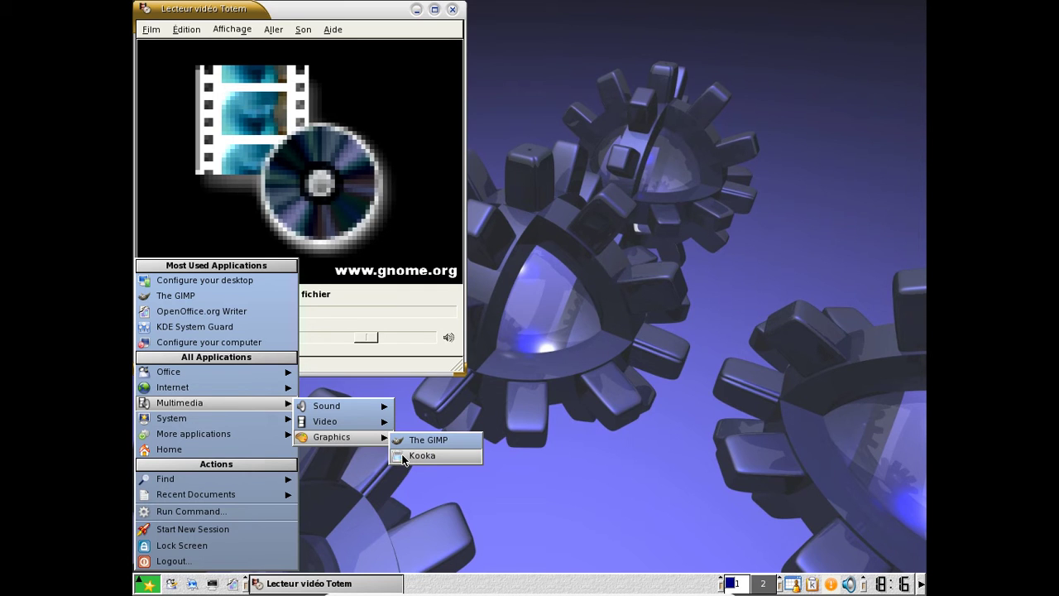
{"action": "left_click", "coordinate": [423, 455]}
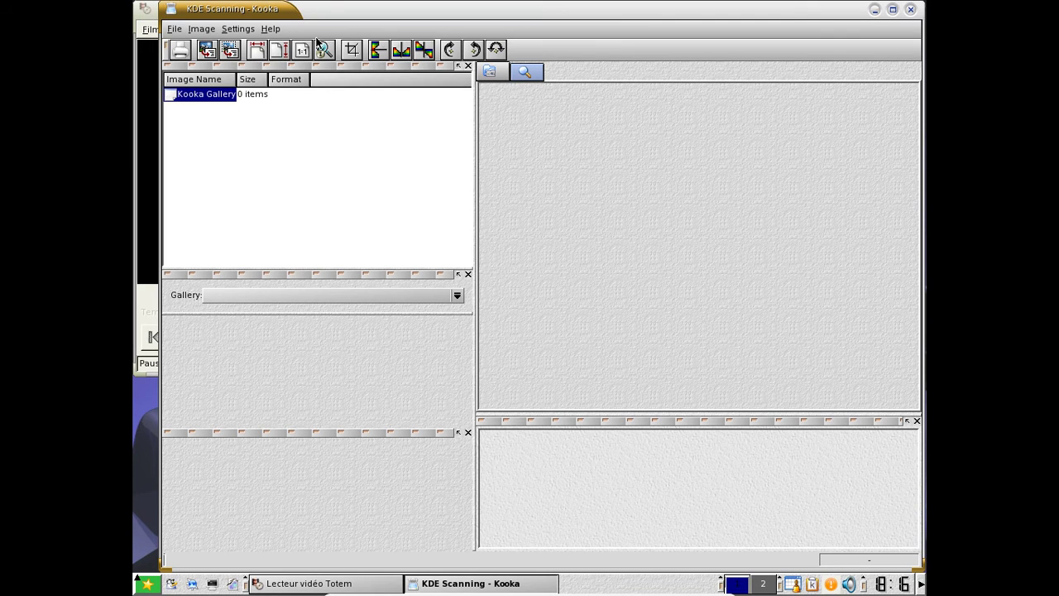
{"action": "left_click", "coordinate": [910, 9]}
- Browse the KDE system configuration categories and open the Window Decorations settings of LookNFeel
{"action": "left_click", "coordinate": [147, 584]}
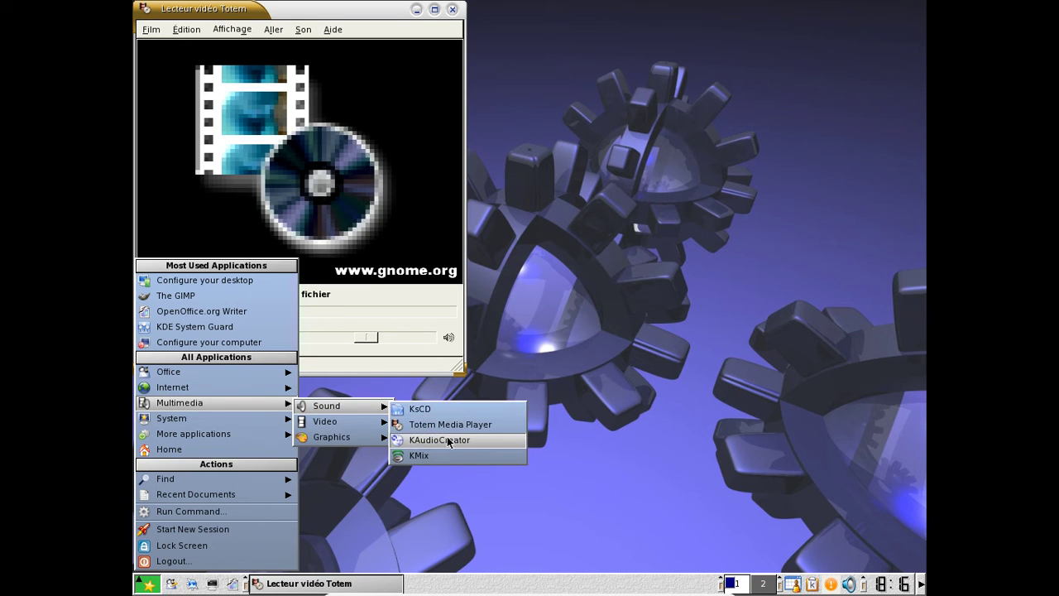
{"action": "mouse_move", "coordinate": [237, 423]}
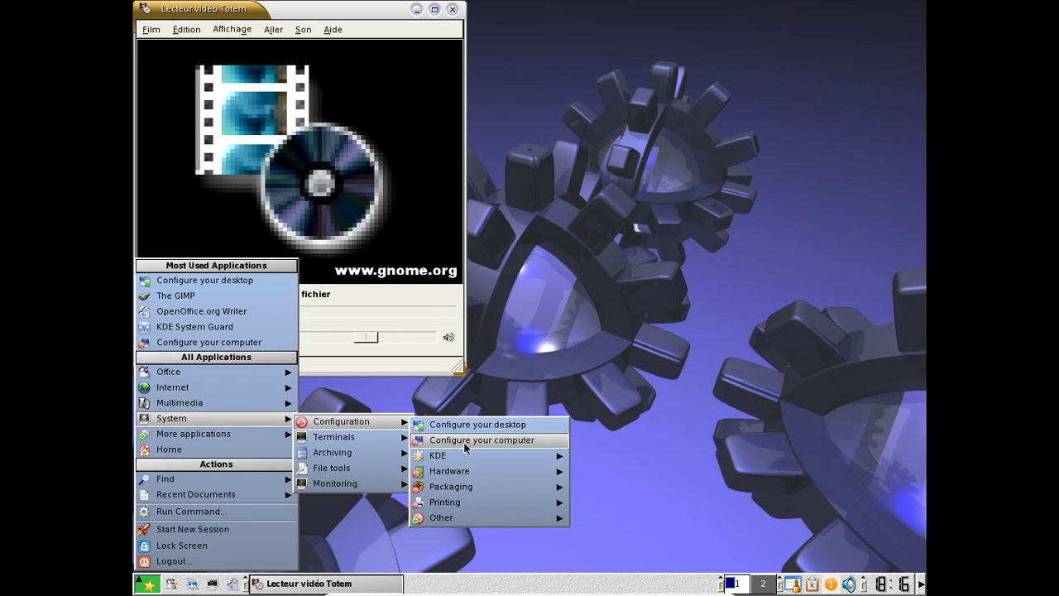
{"action": "mouse_move", "coordinate": [487, 454]}
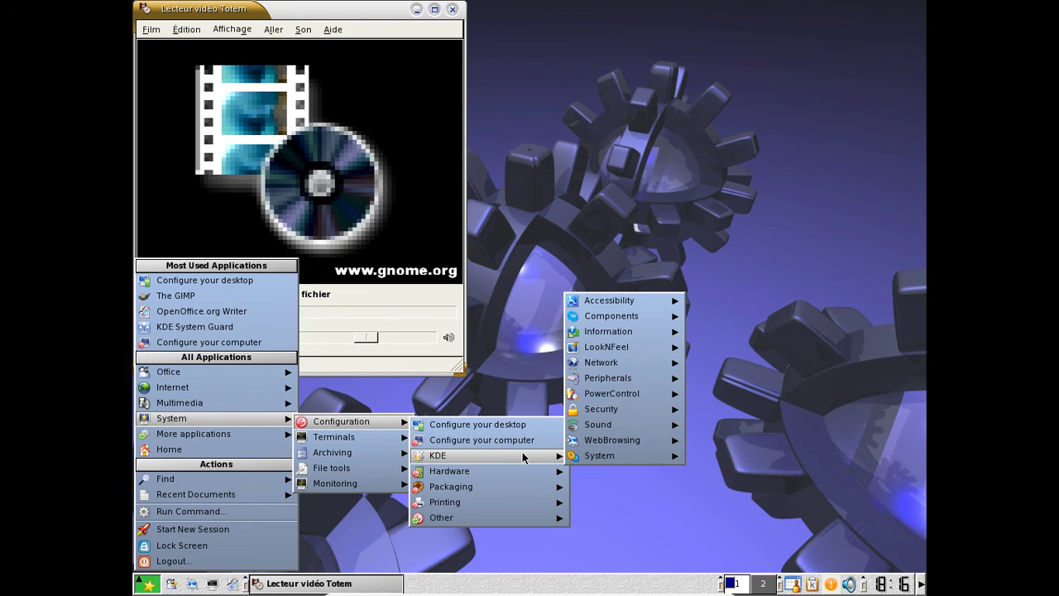
{"action": "mouse_move", "coordinate": [619, 459]}
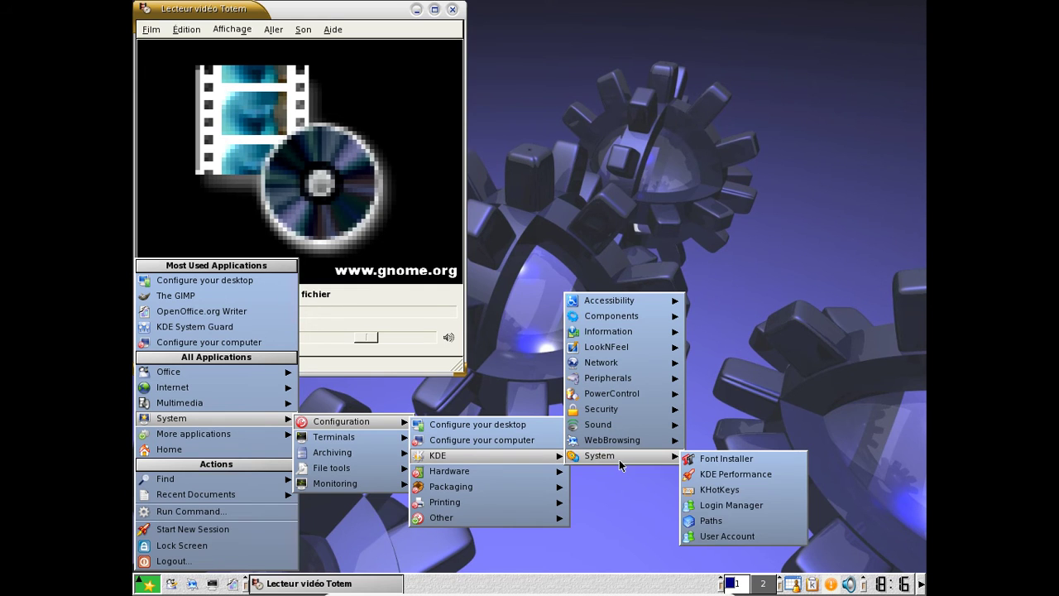
{"action": "mouse_move", "coordinate": [607, 441]}
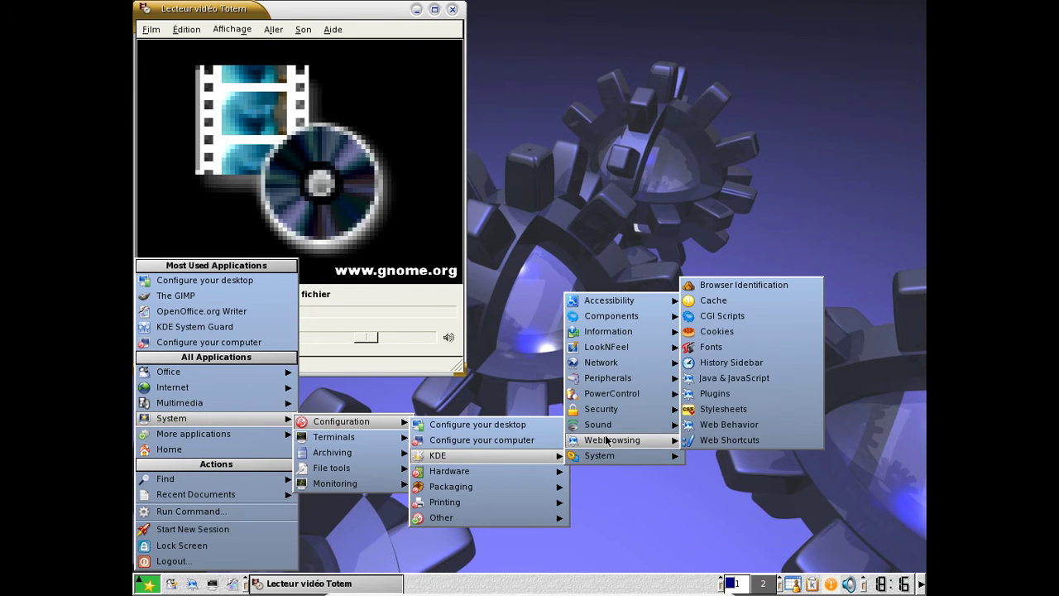
{"action": "mouse_move", "coordinate": [618, 333]}
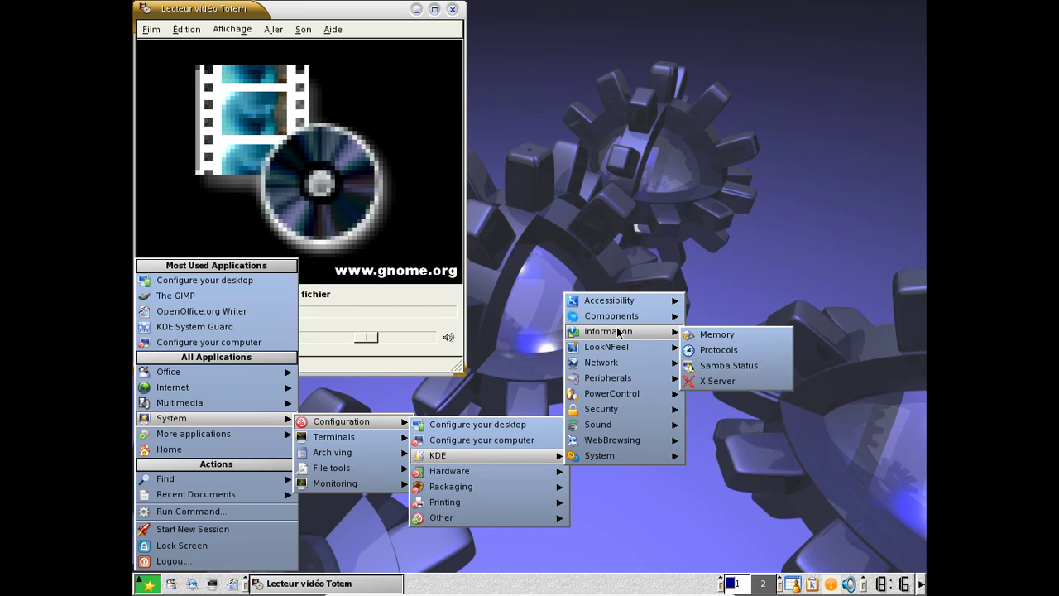
{"action": "mouse_move", "coordinate": [640, 304]}
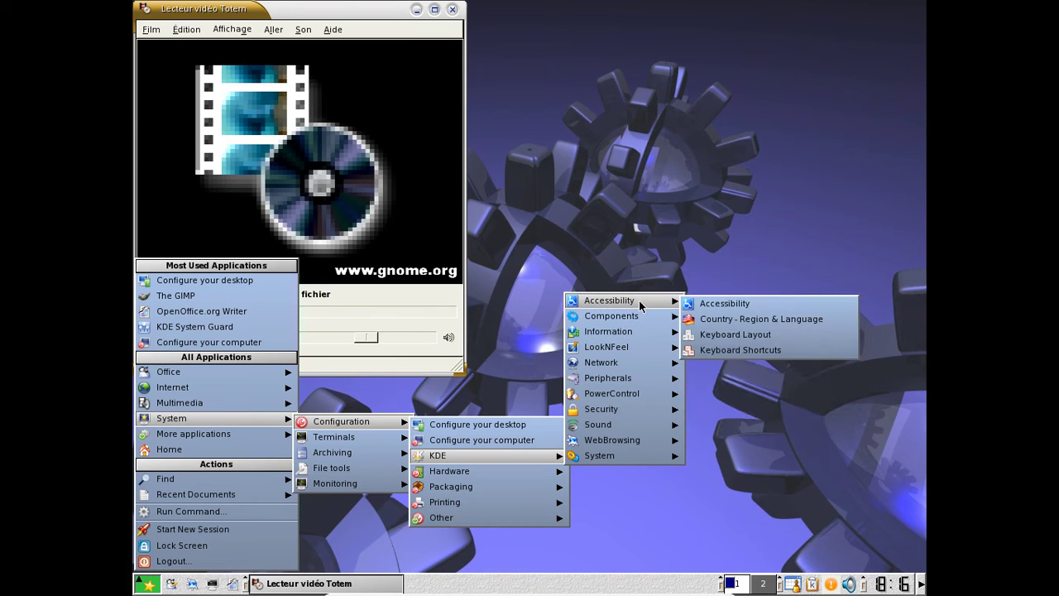
{"action": "mouse_move", "coordinate": [634, 350]}
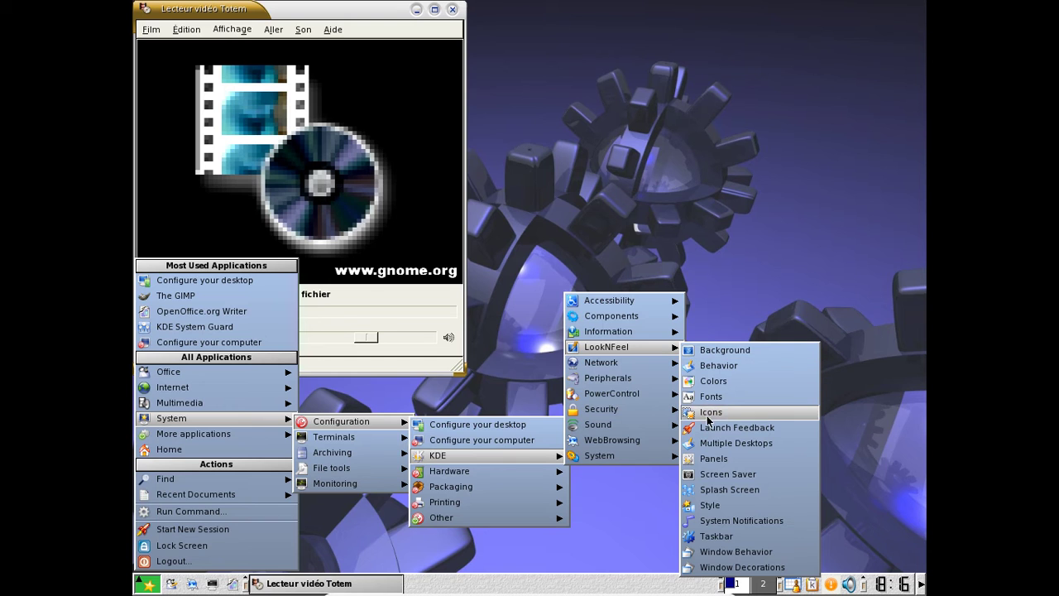
{"action": "left_click", "coordinate": [722, 568]}
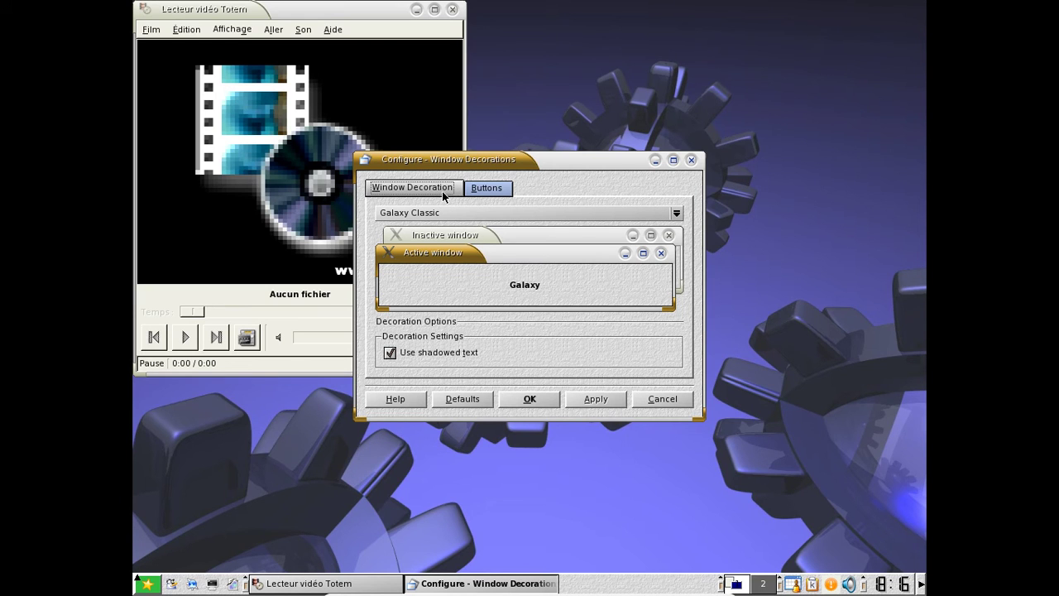
- Preview the B II, Galaxy 2, Galaxy Classic and Keramik window decorations one after another
{"action": "left_click", "coordinate": [456, 213]}
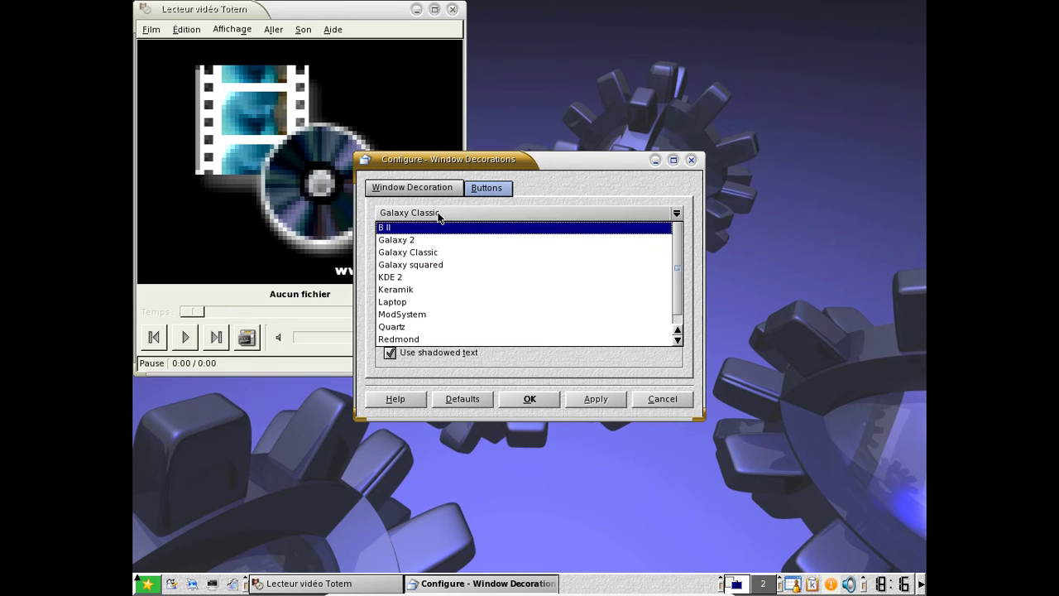
{"action": "left_click", "coordinate": [438, 226]}
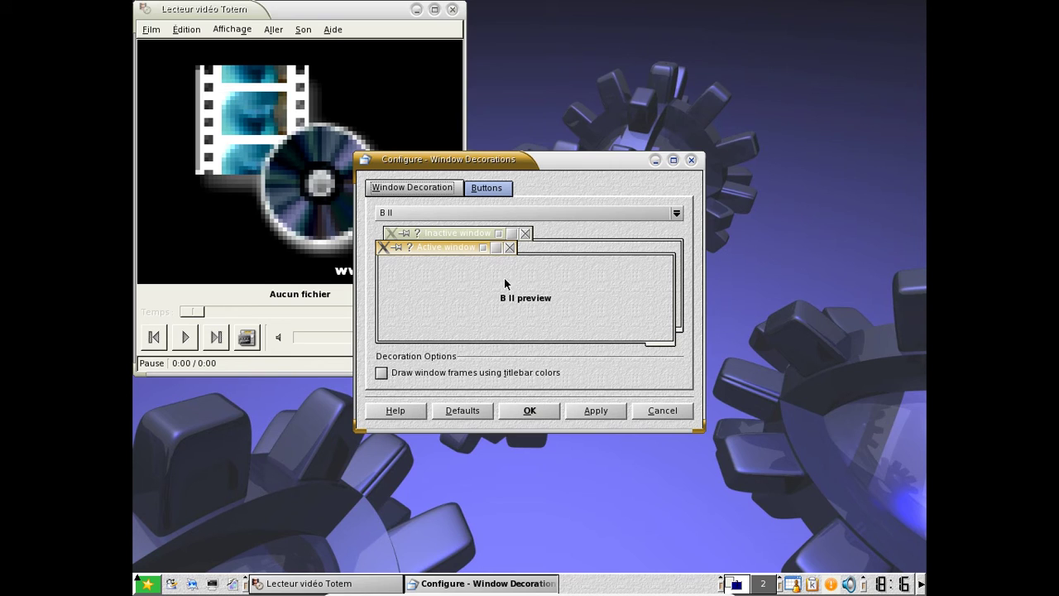
{"action": "left_click", "coordinate": [496, 212]}
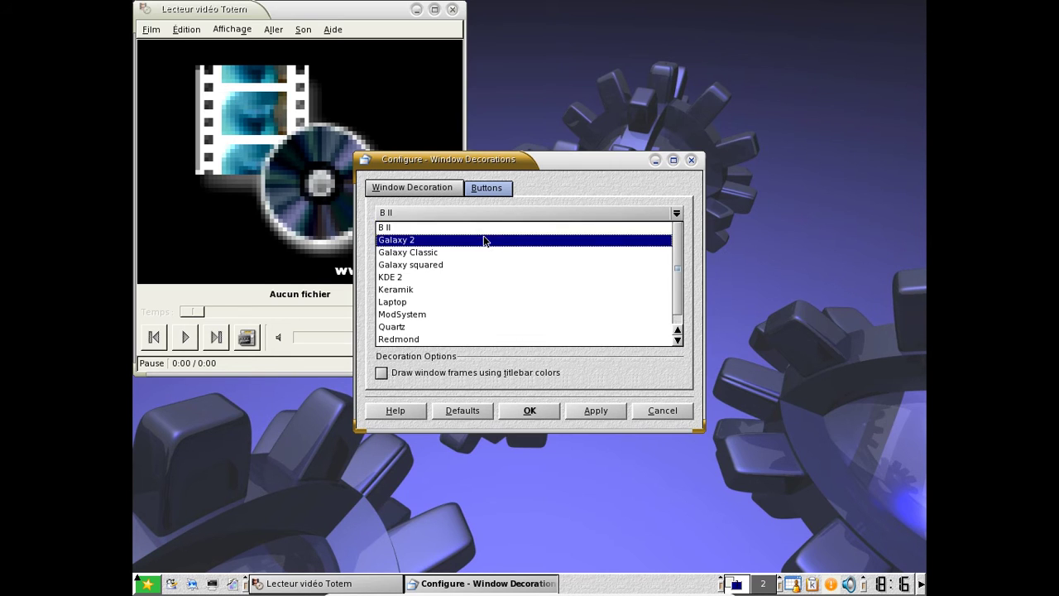
{"action": "left_click", "coordinate": [484, 236]}
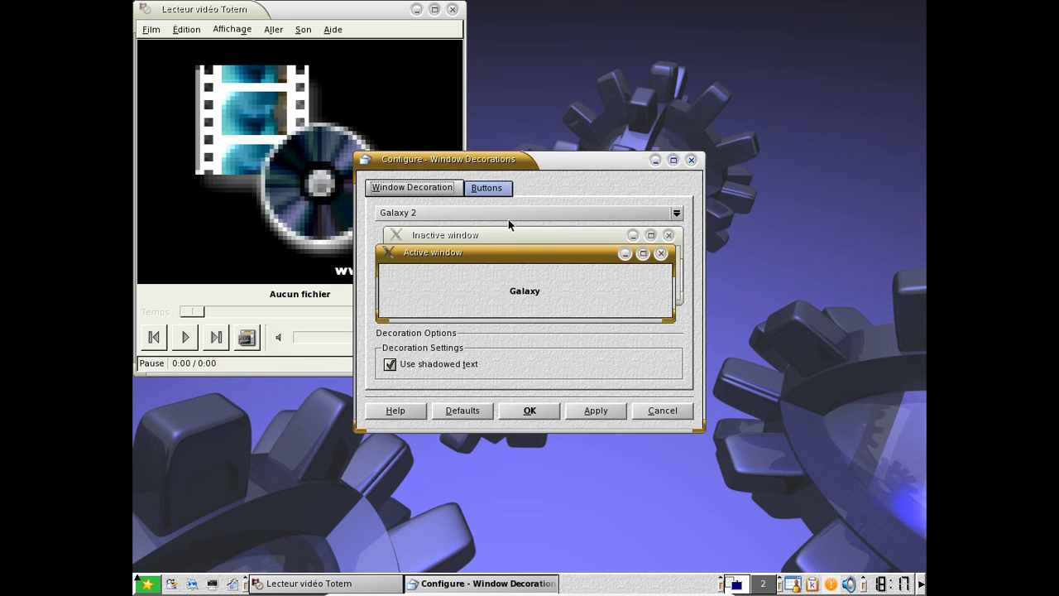
{"action": "left_click", "coordinate": [511, 211]}
{"action": "left_click", "coordinate": [490, 240]}
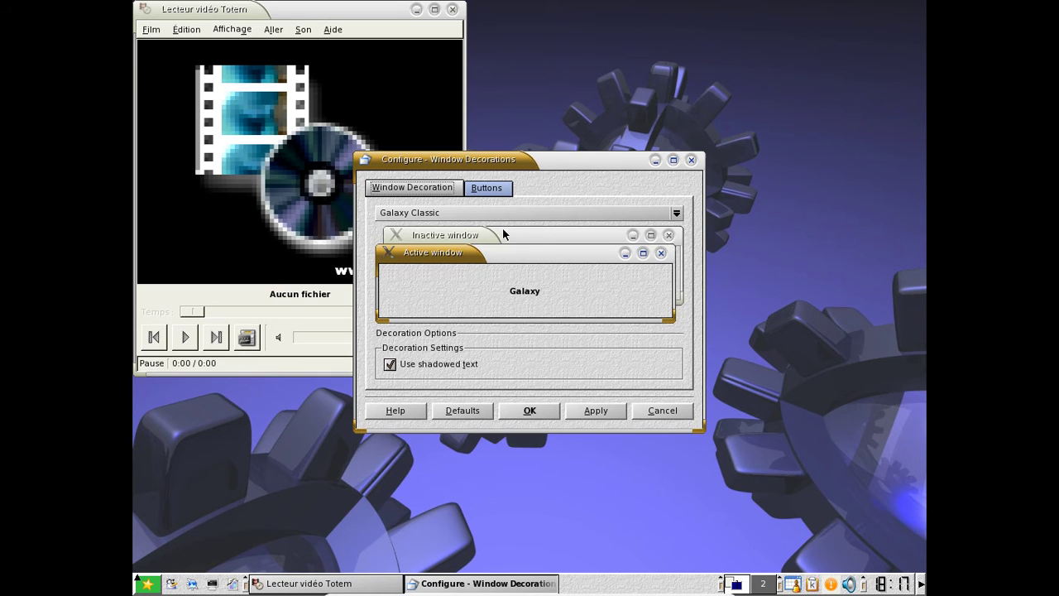
{"action": "left_click", "coordinate": [509, 213]}
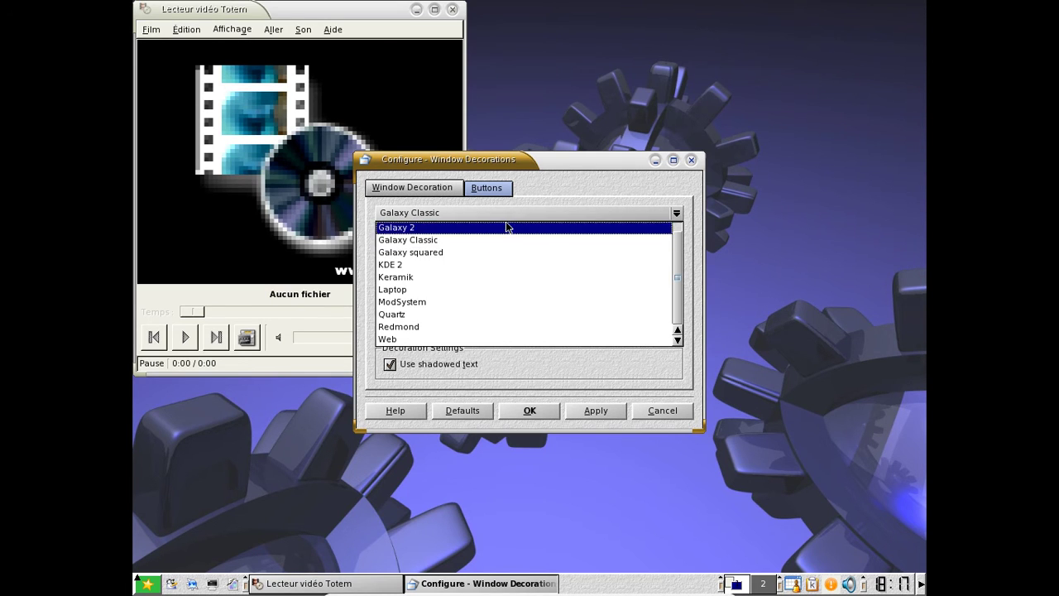
{"action": "left_click", "coordinate": [489, 278]}
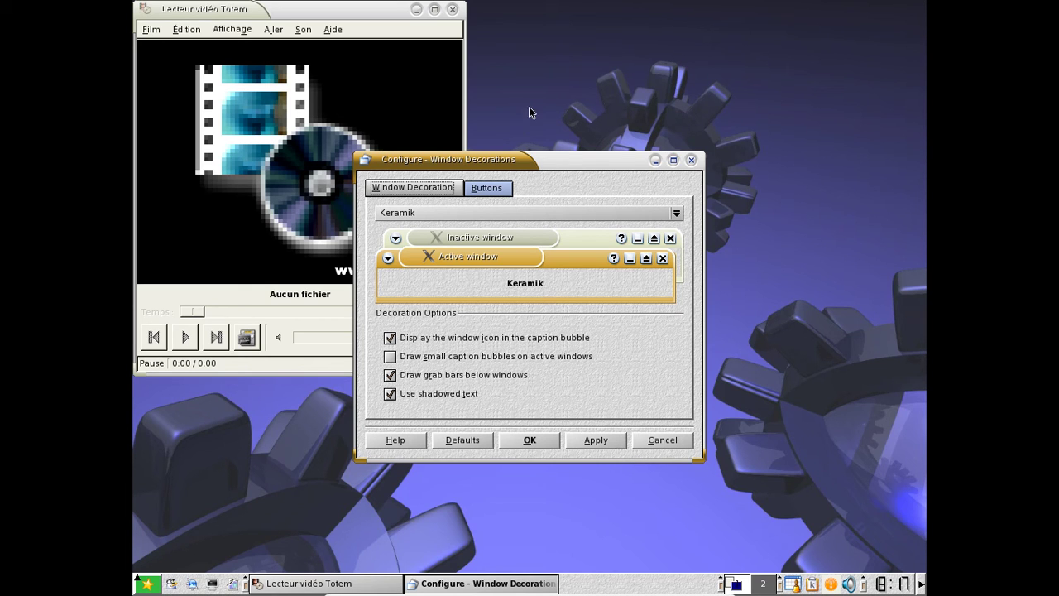
- Set the window decoration to Galaxy 2, apply it and close the Window Decorations settings
{"action": "left_click", "coordinate": [529, 212]}
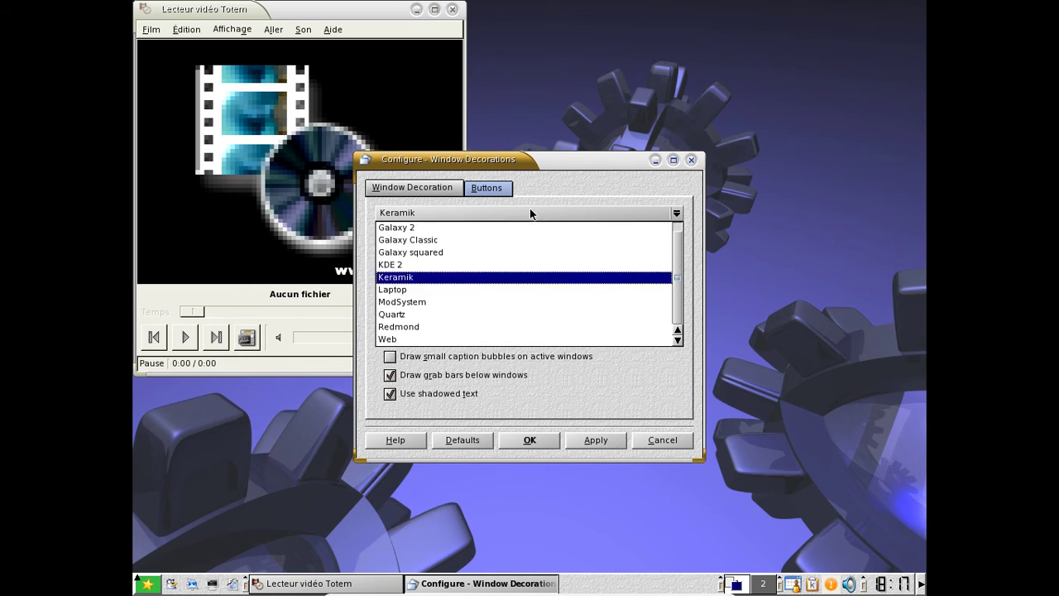
{"action": "left_click", "coordinate": [461, 232]}
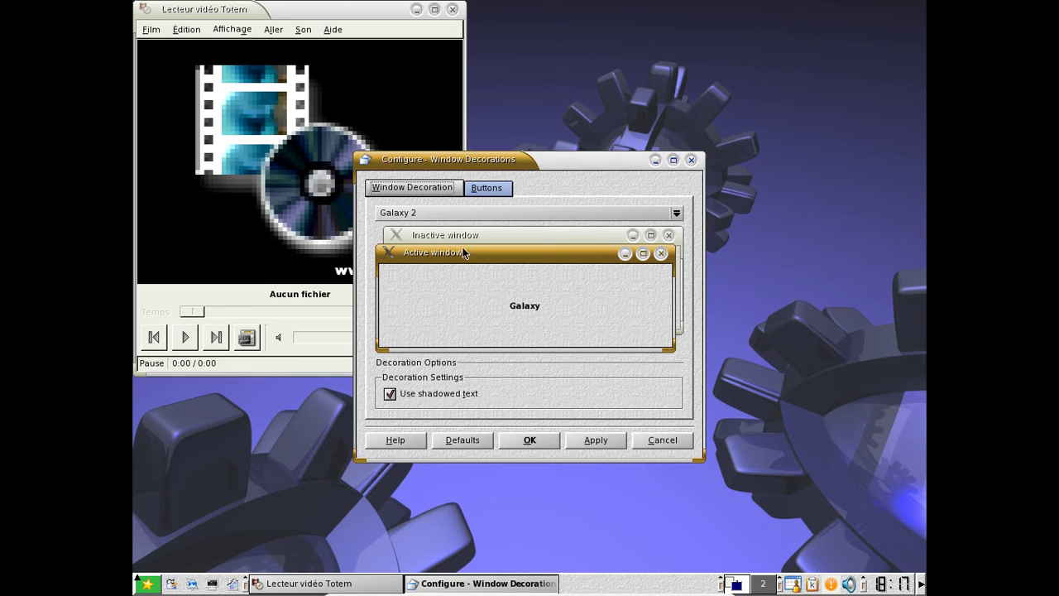
{"action": "left_click", "coordinate": [576, 440]}
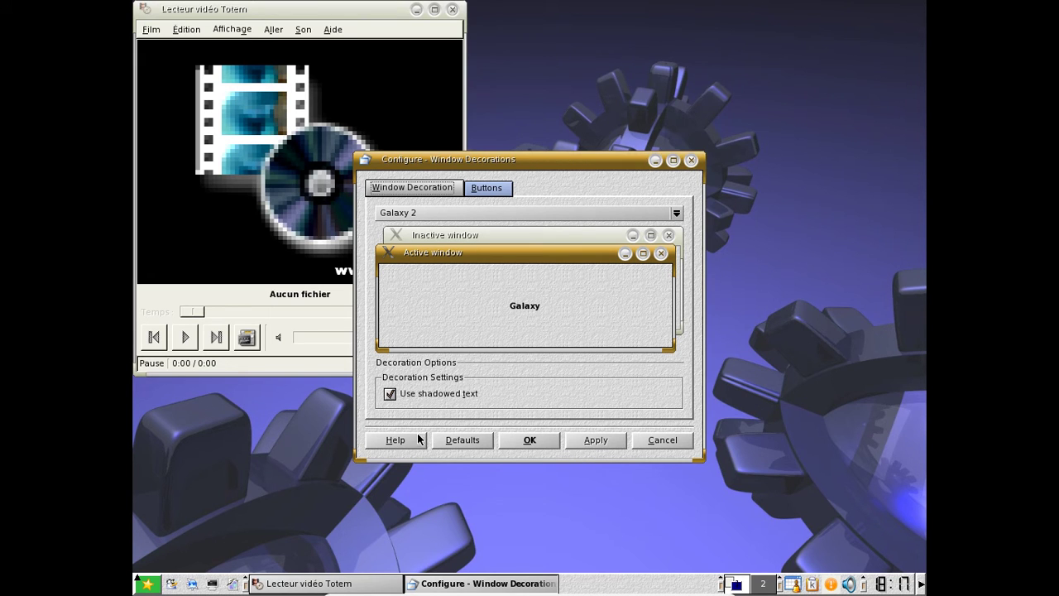
{"action": "left_click", "coordinate": [509, 440]}
- Open the Style settings of LookNFeel in the KDE system configuration
{"action": "left_click", "coordinate": [137, 576]}
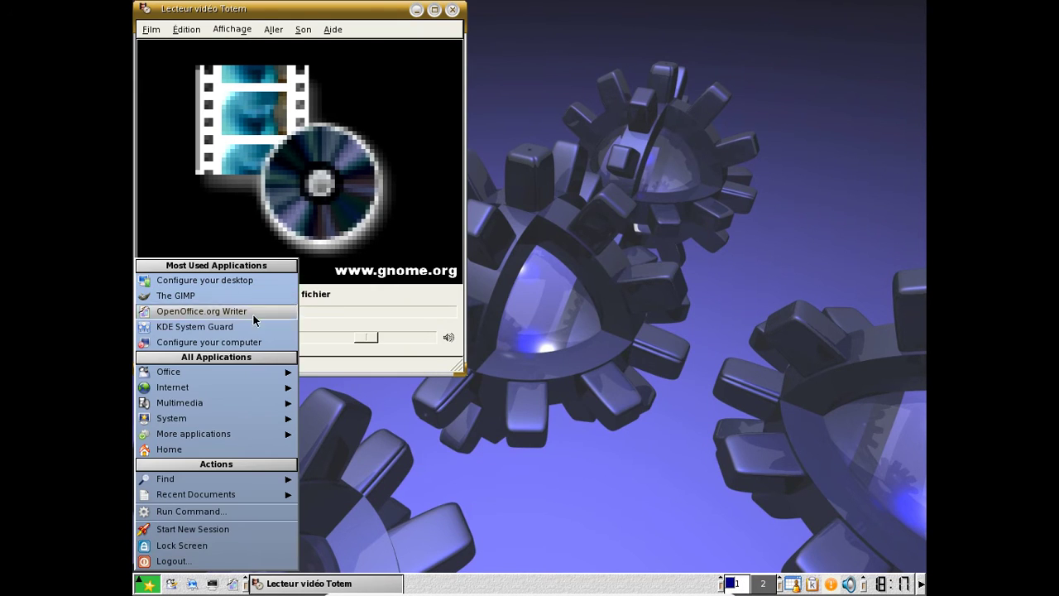
{"action": "mouse_move", "coordinate": [238, 390]}
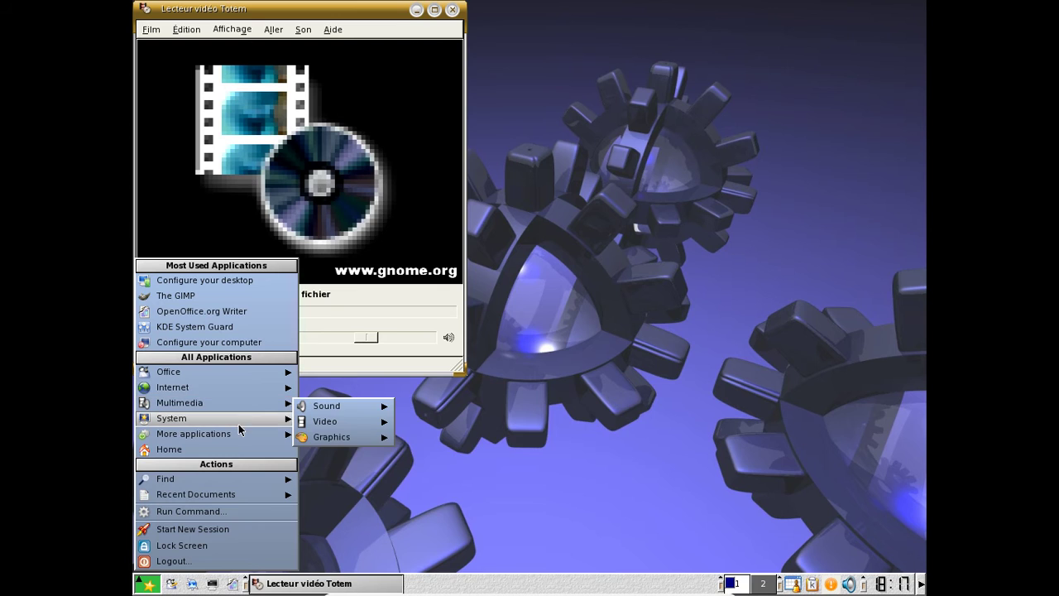
{"action": "mouse_move", "coordinate": [239, 421]}
{"action": "mouse_move", "coordinate": [348, 423]}
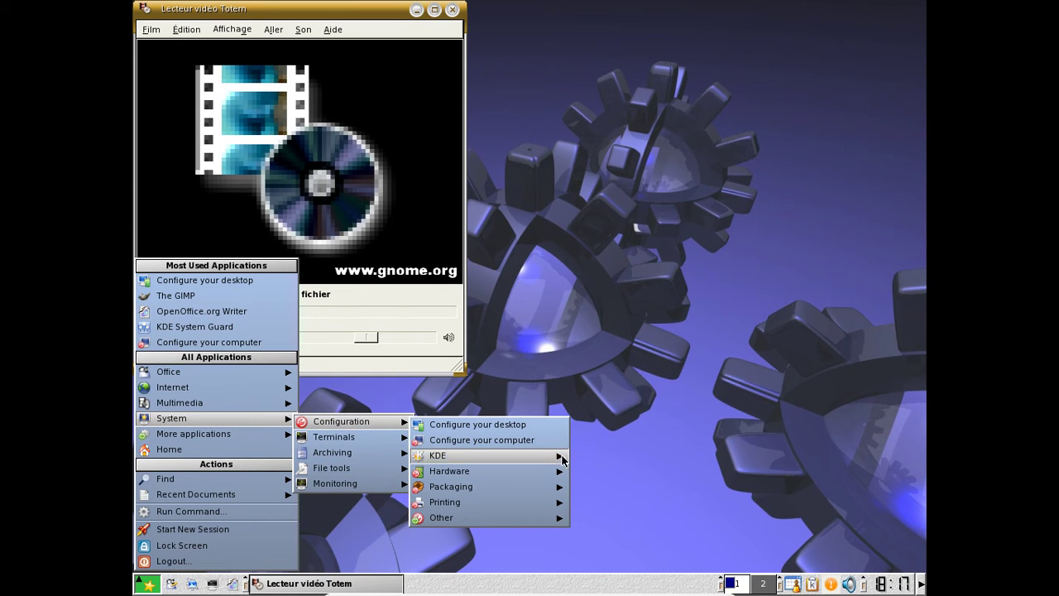
{"action": "mouse_move", "coordinate": [563, 457]}
{"action": "mouse_move", "coordinate": [604, 454]}
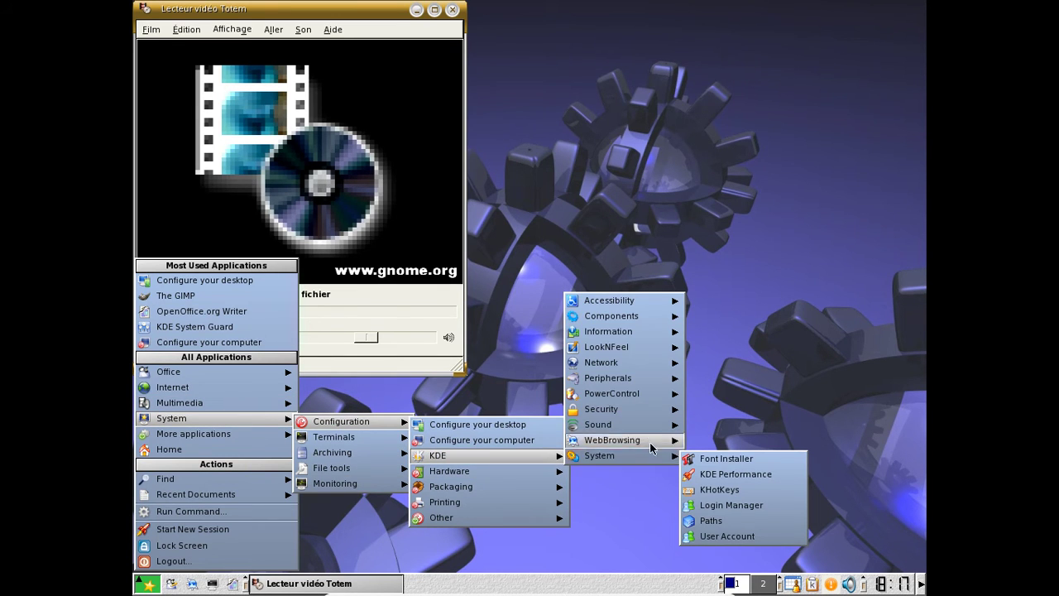
{"action": "mouse_move", "coordinate": [612, 340]}
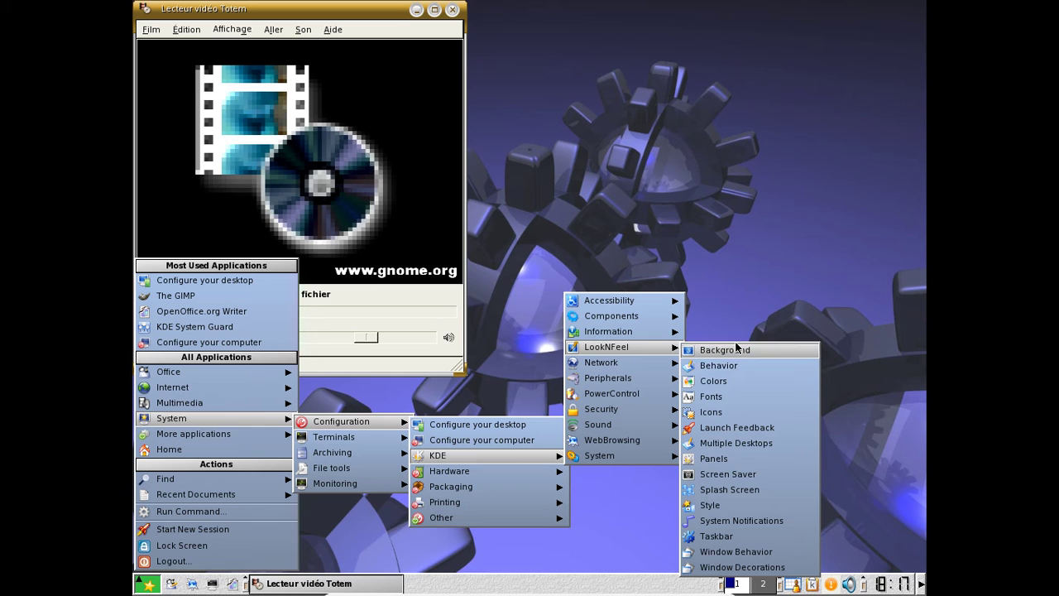
{"action": "left_click", "coordinate": [737, 506]}
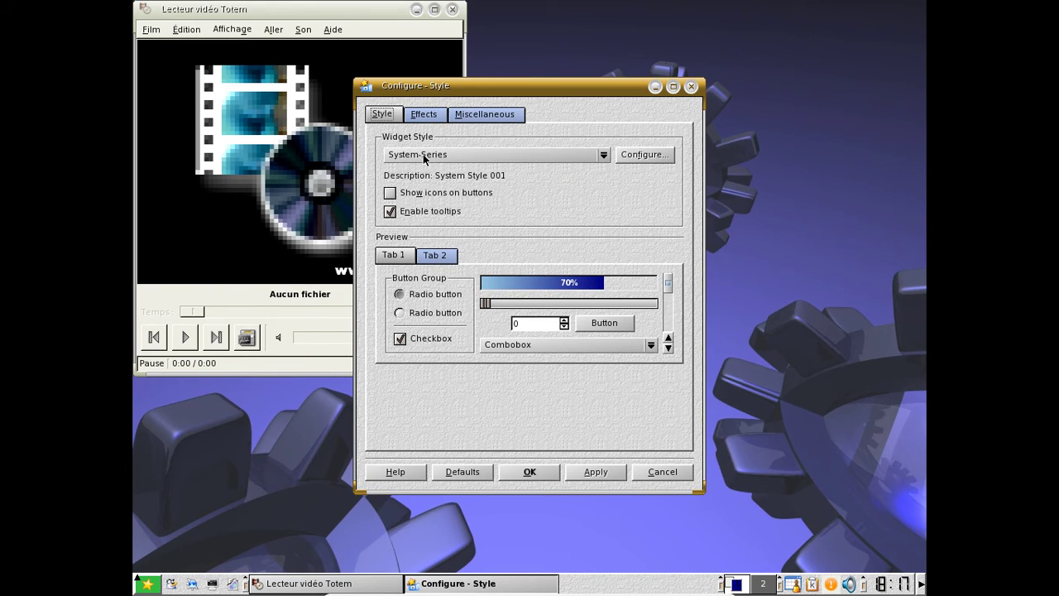
- Apply the B3/KDE widget style to the desktop
{"action": "left_click", "coordinate": [423, 155]}
{"action": "scroll", "coordinate": [466, 256], "scroll_direction": "up", "scroll_amount": 3}
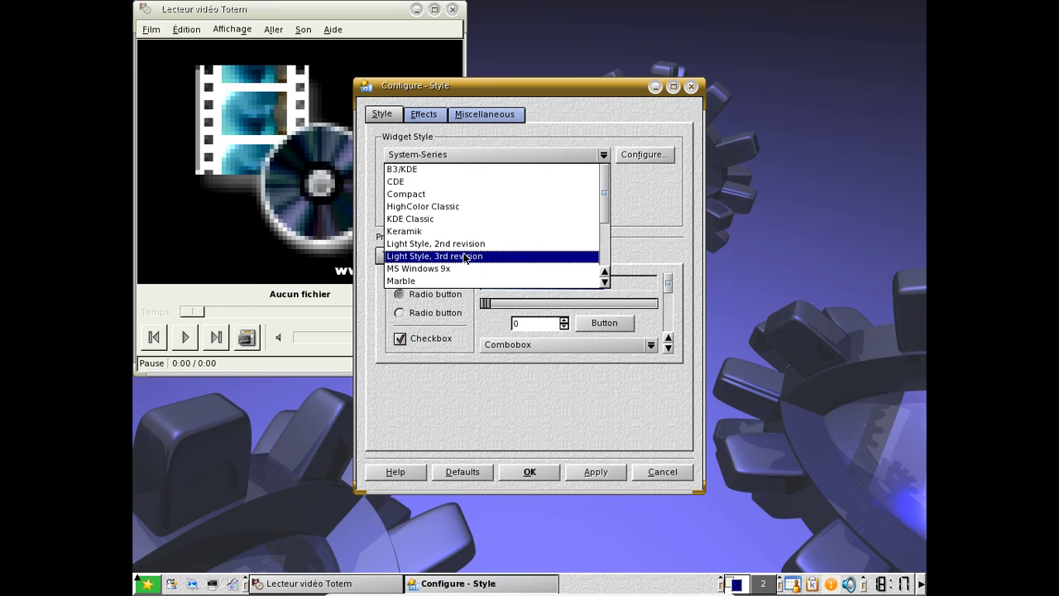
{"action": "left_click", "coordinate": [458, 168]}
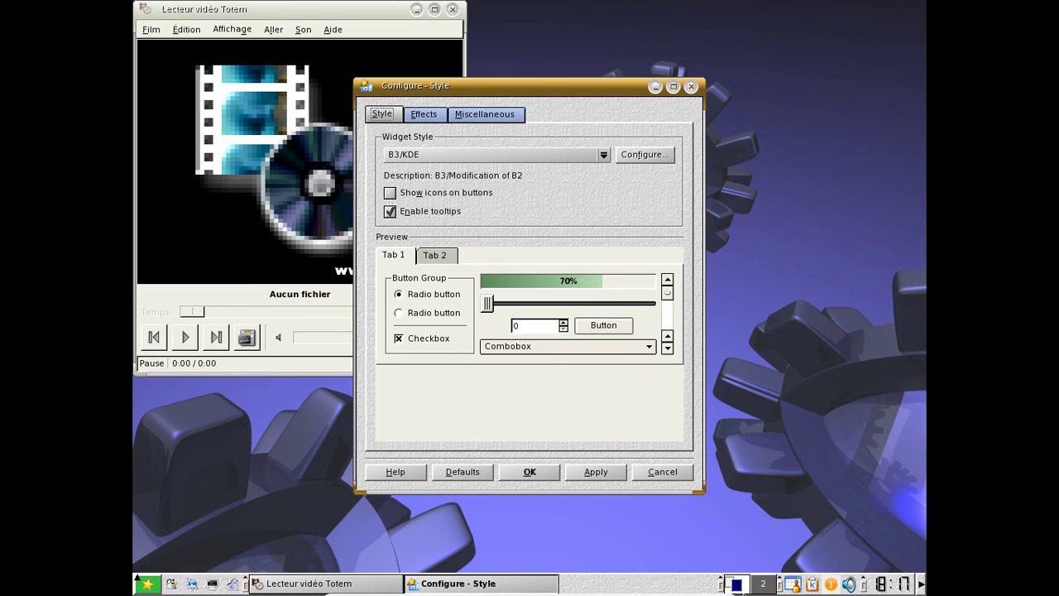
{"action": "left_click", "coordinate": [596, 472]}
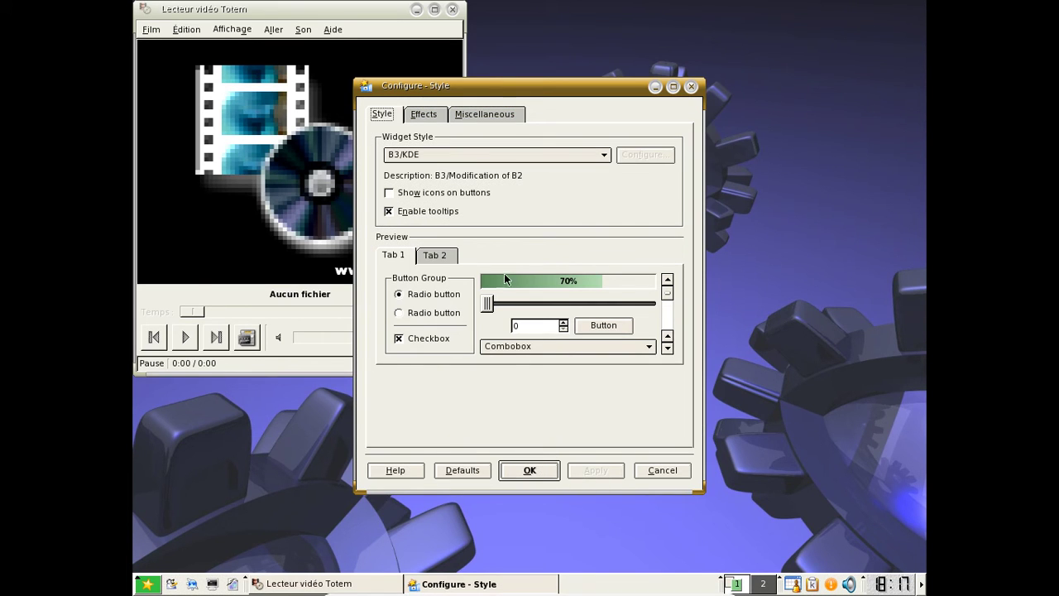
- Preview the KDE Classic and Motif Plus widget styles
{"action": "left_click", "coordinate": [534, 156]}
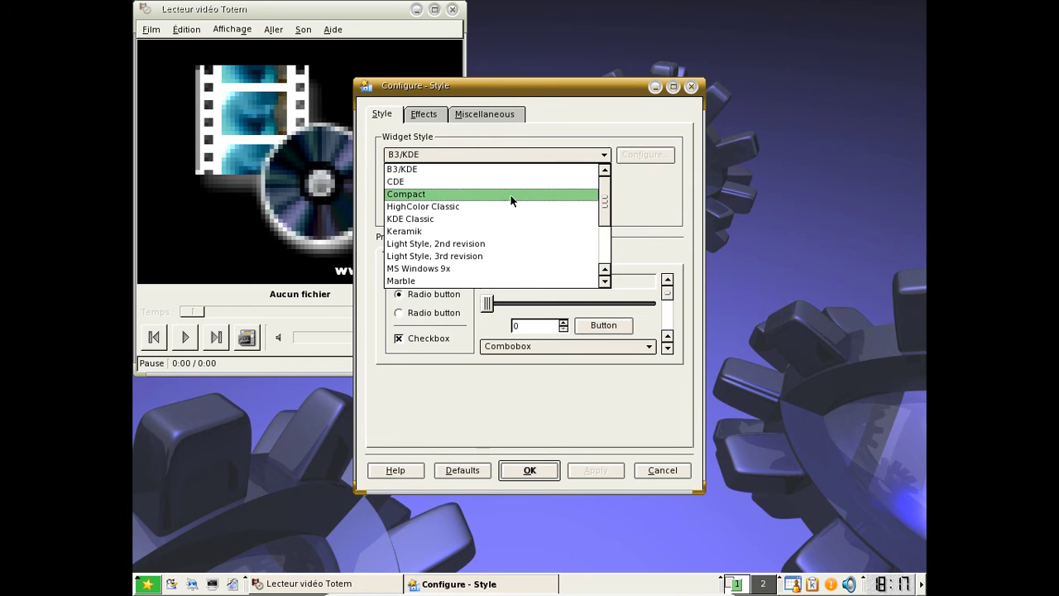
{"action": "left_click", "coordinate": [474, 220]}
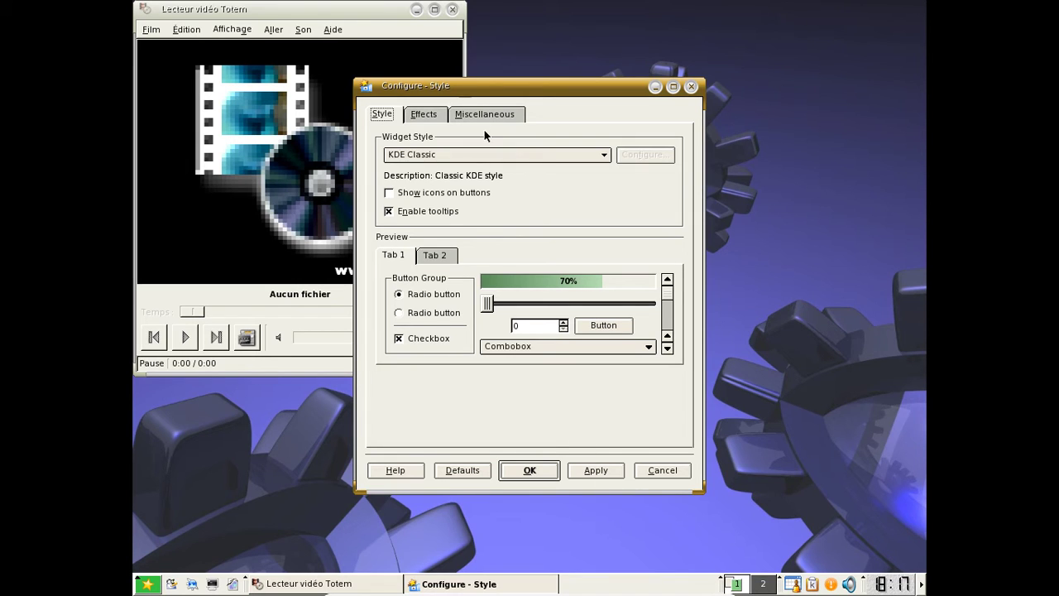
{"action": "left_click", "coordinate": [503, 155]}
{"action": "scroll", "coordinate": [503, 222], "scroll_direction": "down", "scroll_amount": 1}
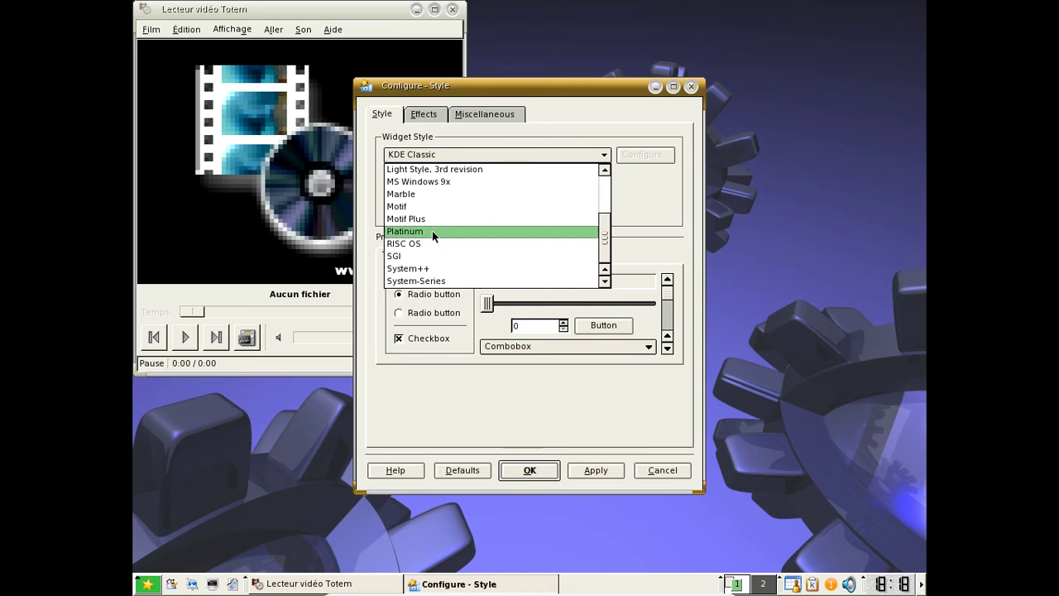
{"action": "left_click", "coordinate": [434, 219]}
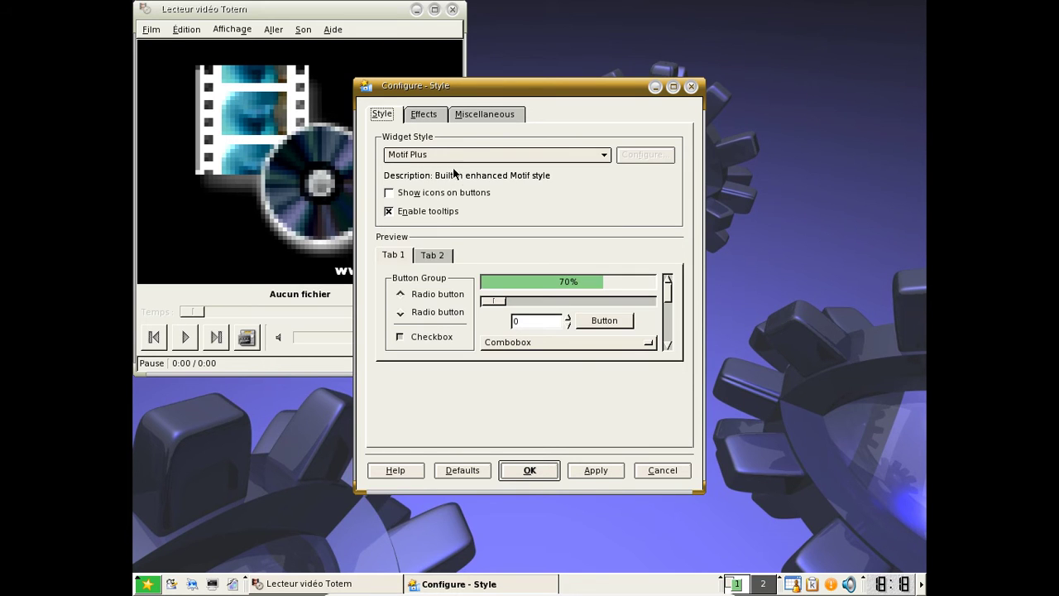
- Set the widget style to MS Windows 9x, apply it and close the Style settings
{"action": "left_click", "coordinate": [460, 156]}
{"action": "left_click", "coordinate": [447, 180]}
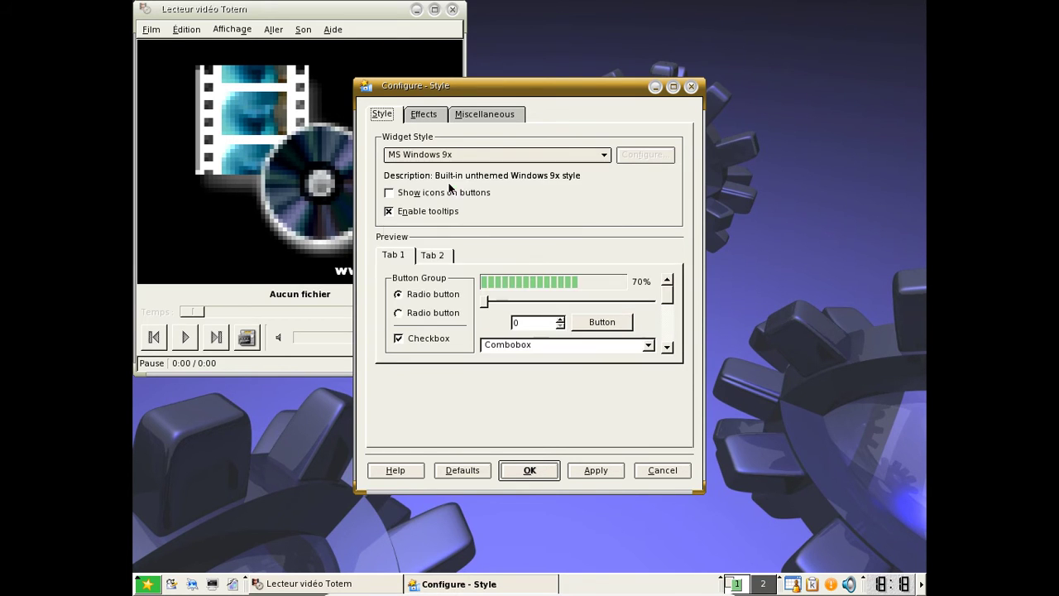
{"action": "left_click", "coordinate": [597, 470]}
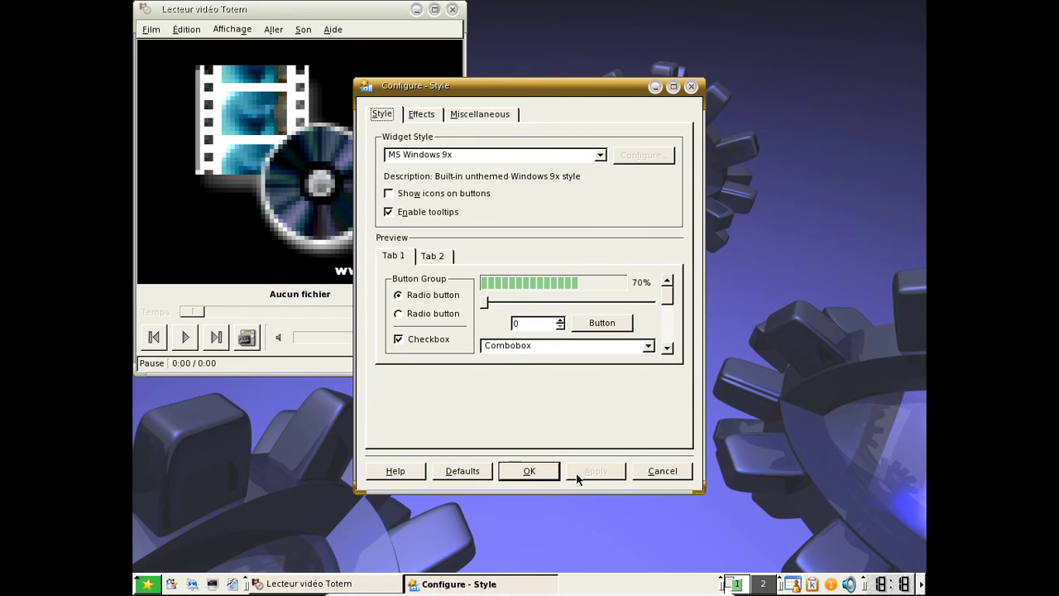
{"action": "left_click", "coordinate": [529, 471]}
- Browse the Components, Information and LookNFeel categories of the KDE system configuration and open the Panels settings
{"action": "left_click", "coordinate": [148, 583]}
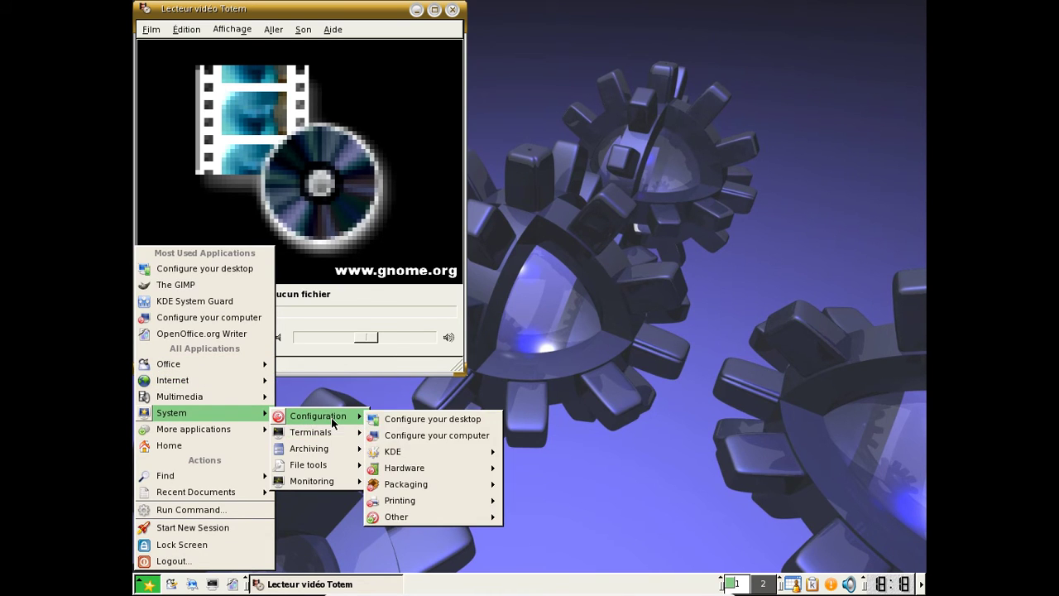
{"action": "mouse_move", "coordinate": [456, 452]}
{"action": "mouse_move", "coordinate": [531, 293]}
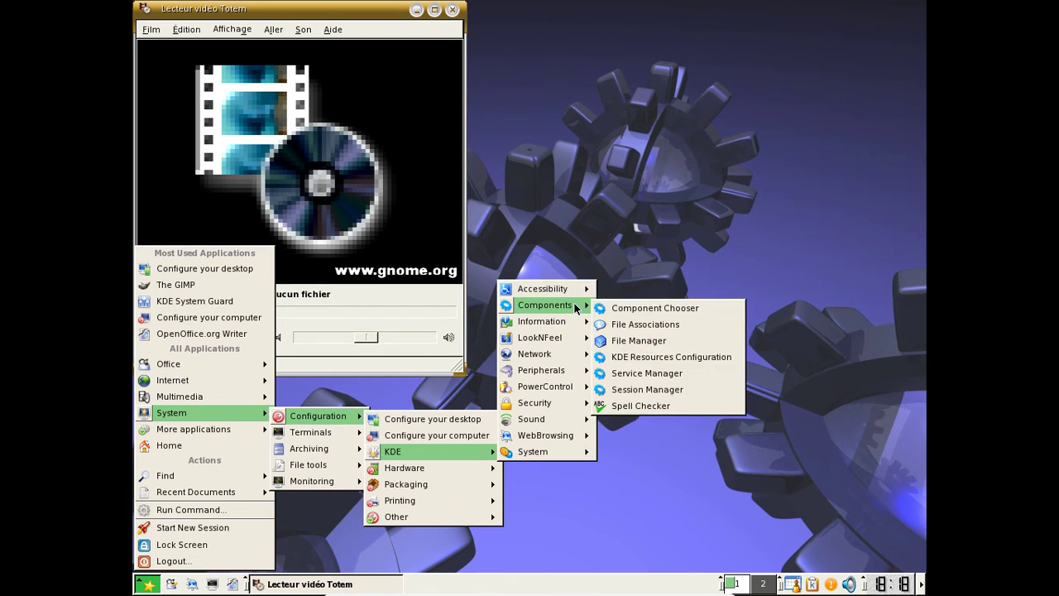
{"action": "mouse_move", "coordinate": [579, 320]}
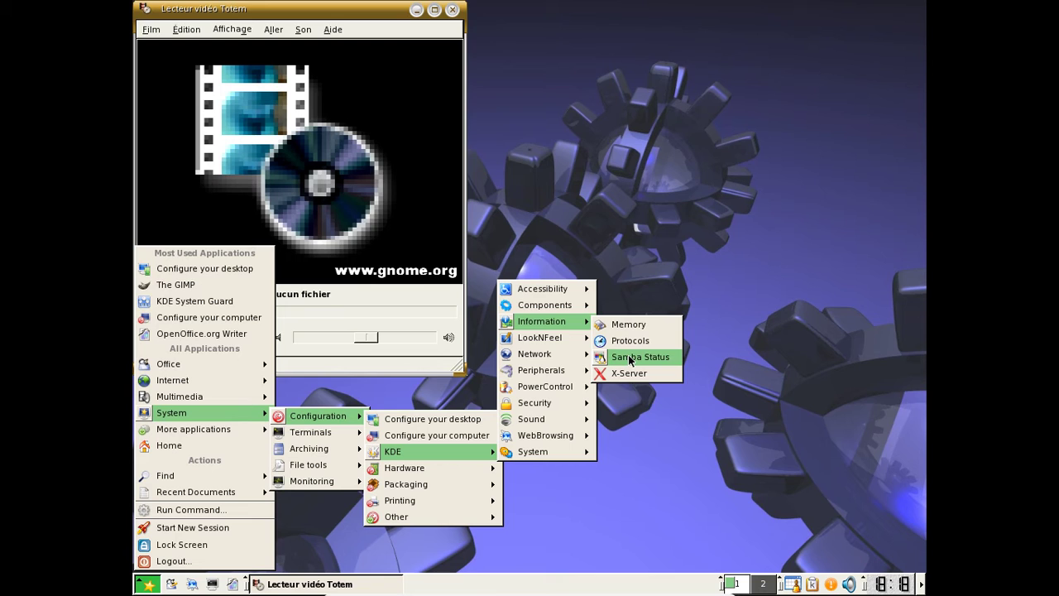
{"action": "mouse_move", "coordinate": [559, 353]}
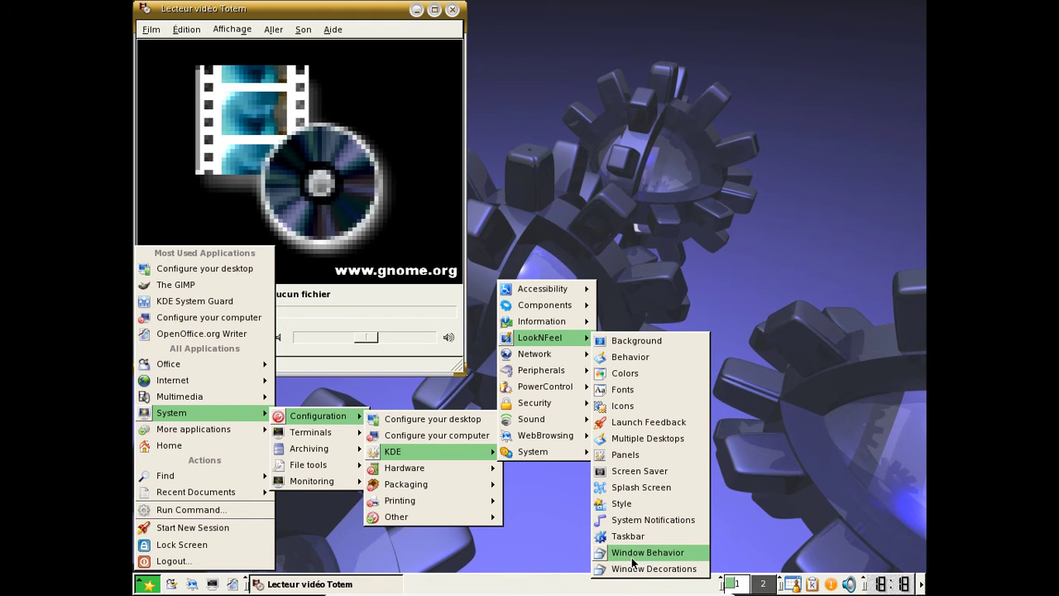
{"action": "left_click", "coordinate": [657, 454]}
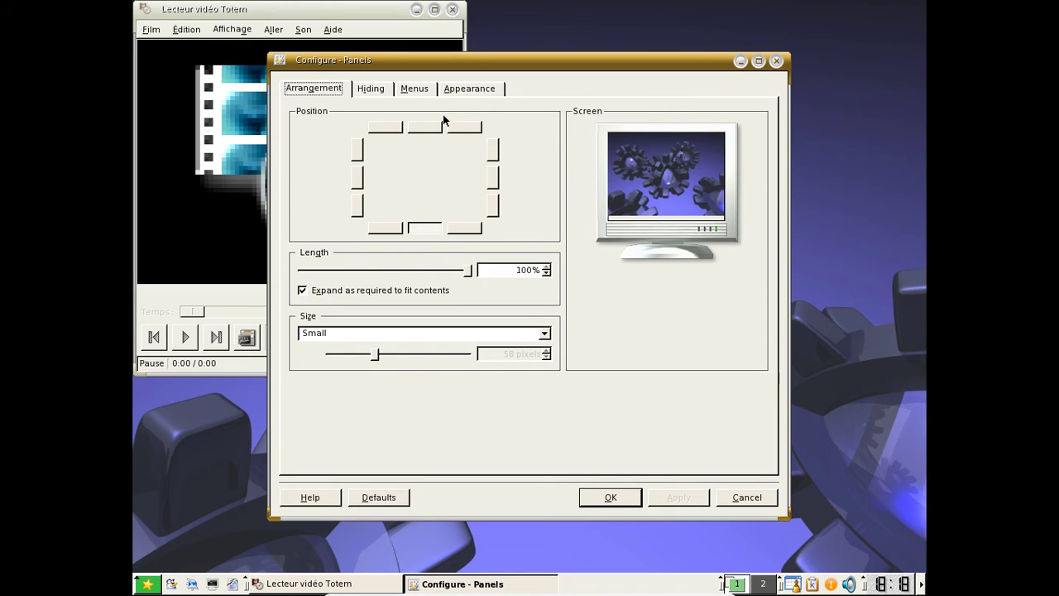
- Look through the Appearance, Menus, Hiding and Arrangement options of the Panels settings
{"action": "left_click", "coordinate": [453, 88]}
{"action": "left_click", "coordinate": [414, 89]}
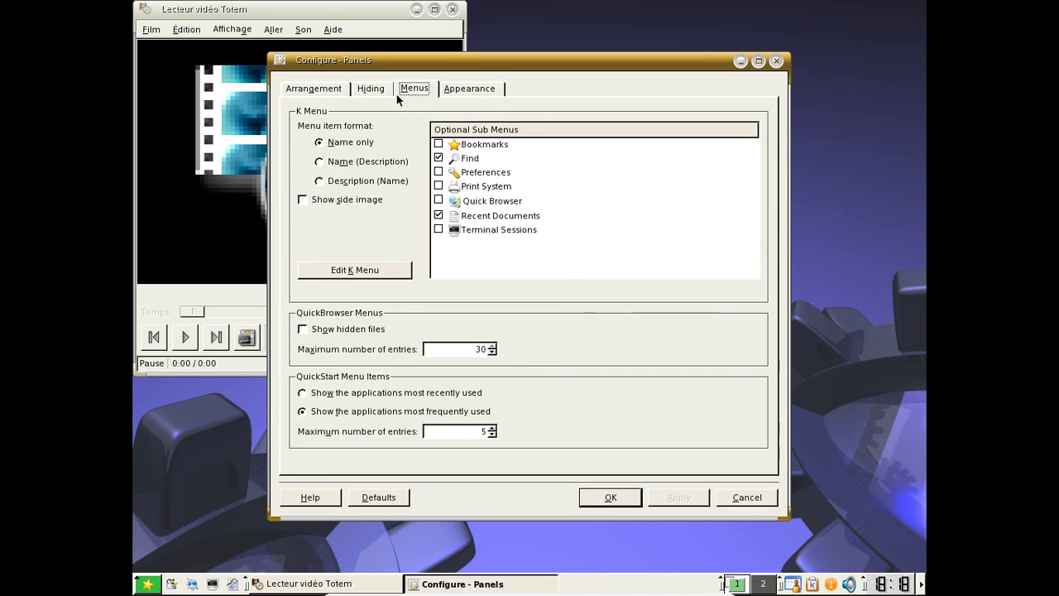
{"action": "left_click", "coordinate": [371, 88]}
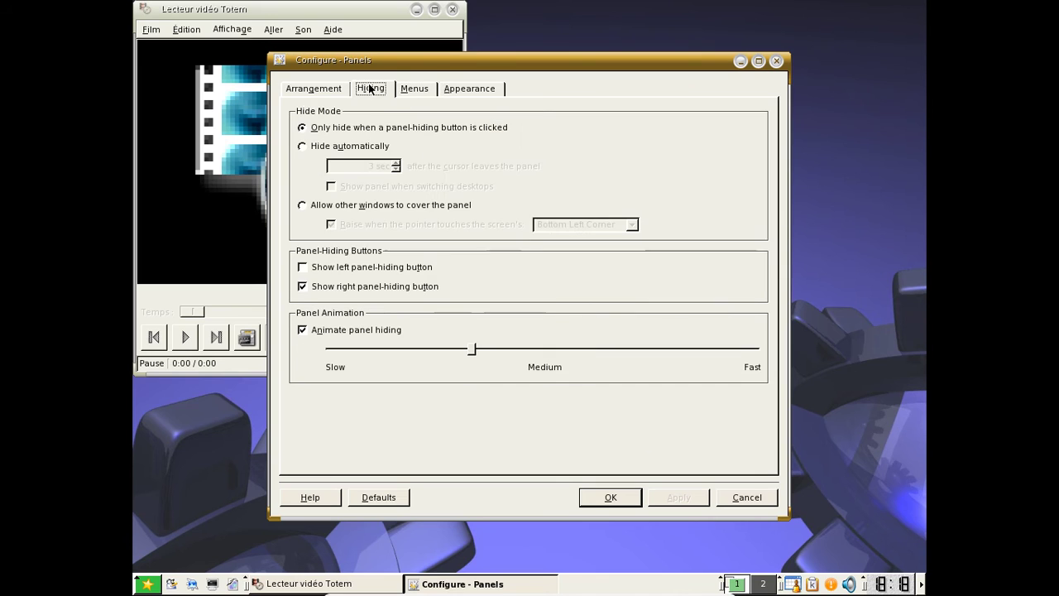
{"action": "left_click", "coordinate": [311, 89]}
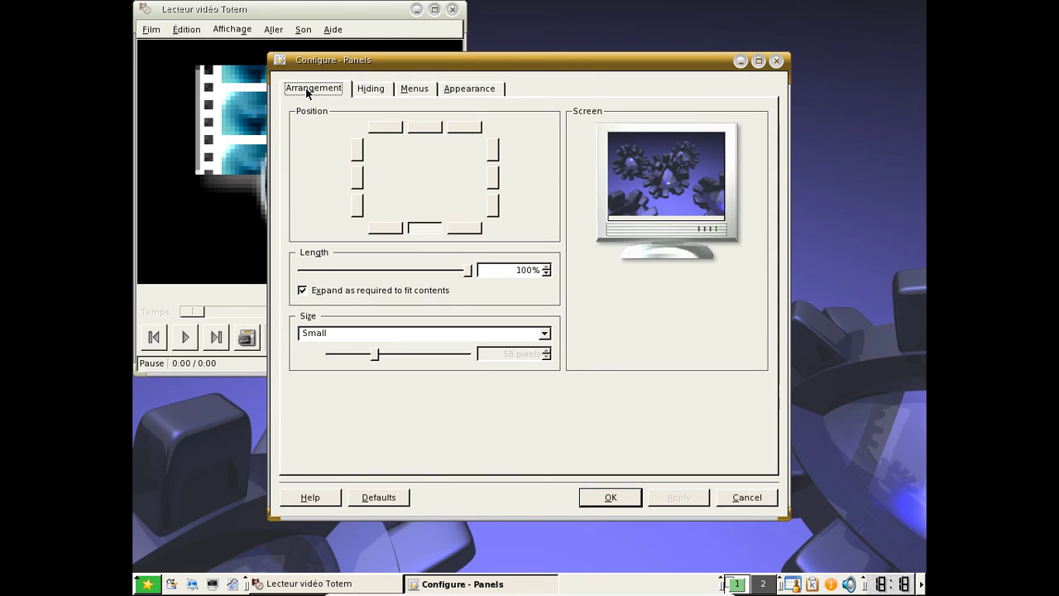
- Close the Totem video player and cancel the Panels settings
{"action": "left_click", "coordinate": [453, 10]}
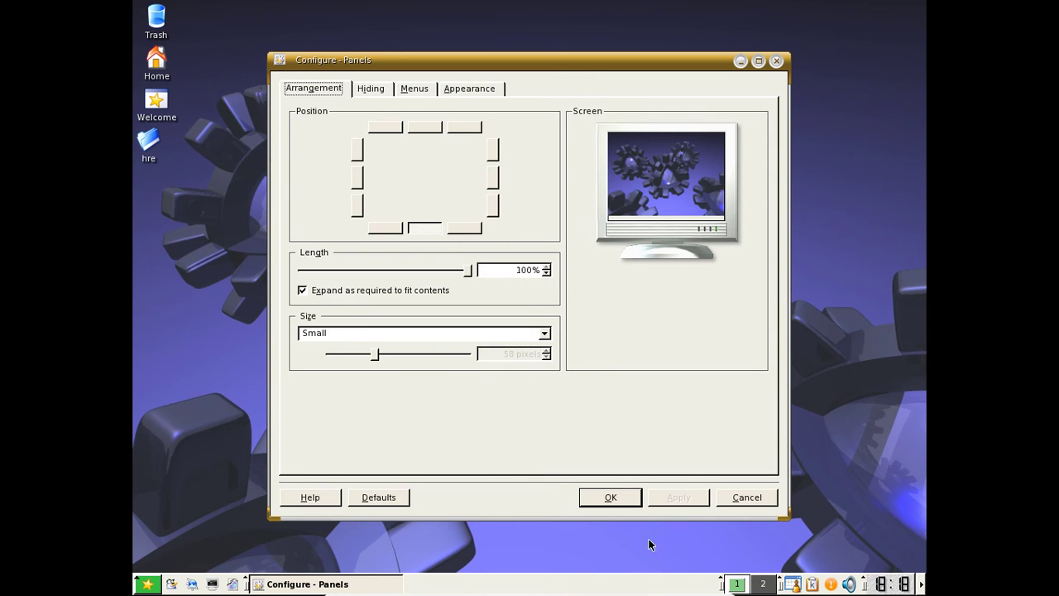
{"action": "left_click", "coordinate": [735, 498]}
- Open the desktop configuration and preview the Paper01, No-Ones-Laughing-3, Totally-New-Product-1 and Blkmarble background pictures
{"action": "right_click", "coordinate": [438, 77]}
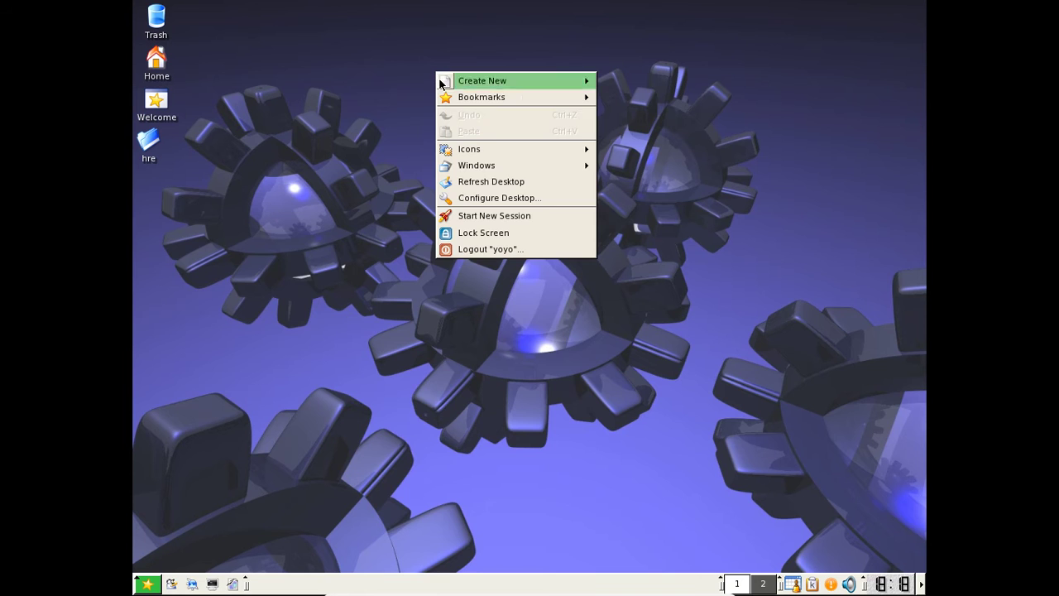
{"action": "left_click", "coordinate": [518, 199]}
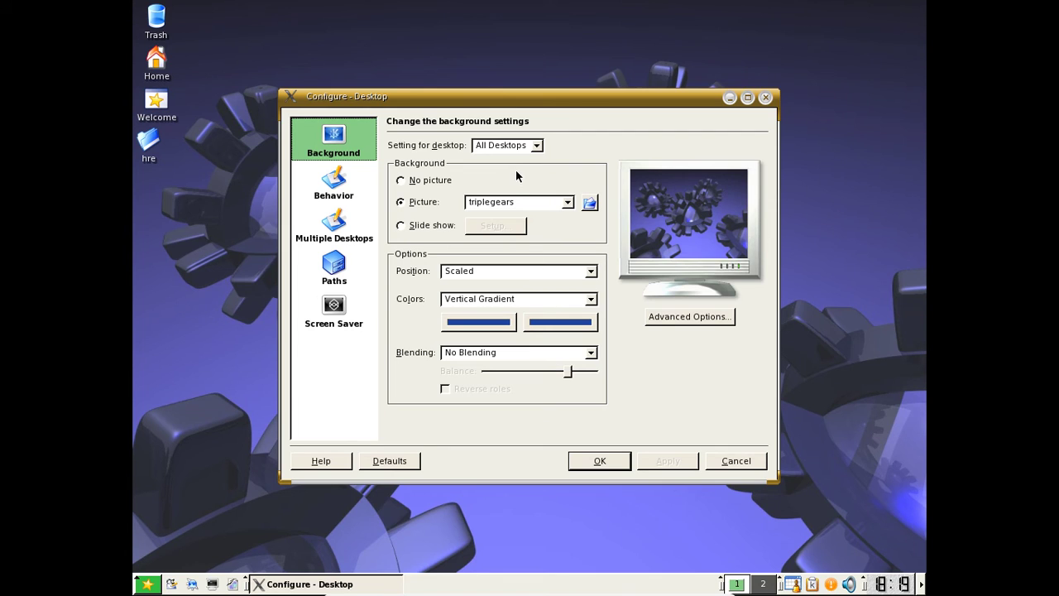
{"action": "left_click", "coordinate": [569, 206]}
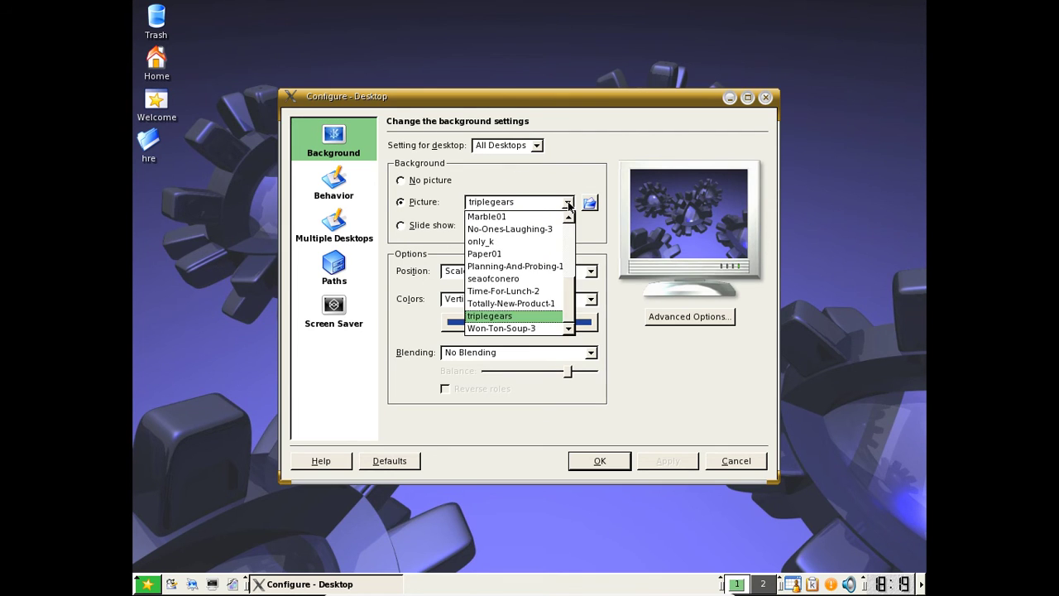
{"action": "left_click", "coordinate": [527, 252]}
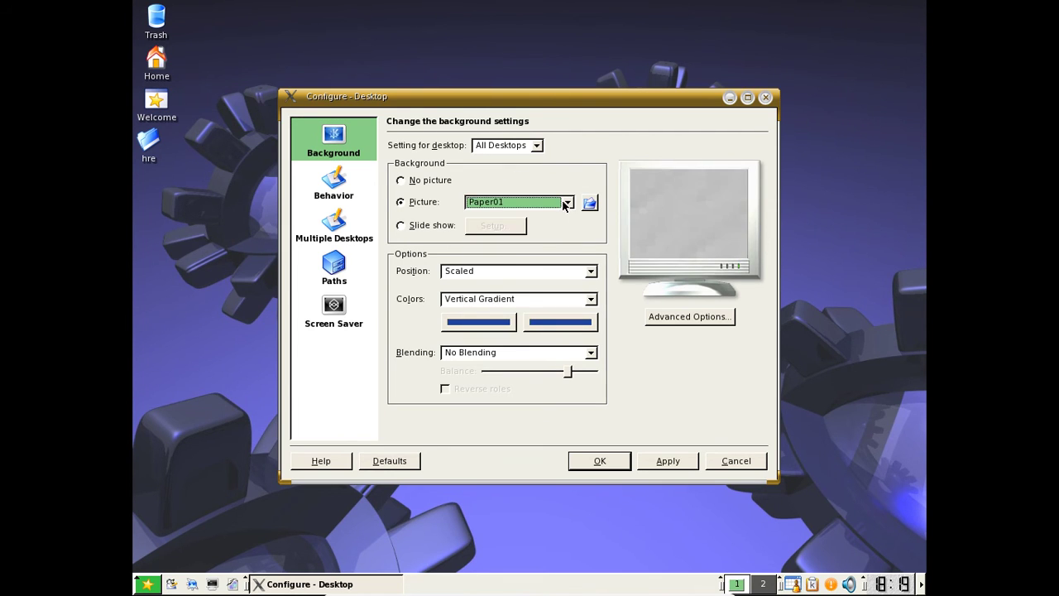
{"action": "left_click", "coordinate": [568, 203]}
{"action": "left_click", "coordinate": [540, 250]}
{"action": "left_click", "coordinate": [568, 203]}
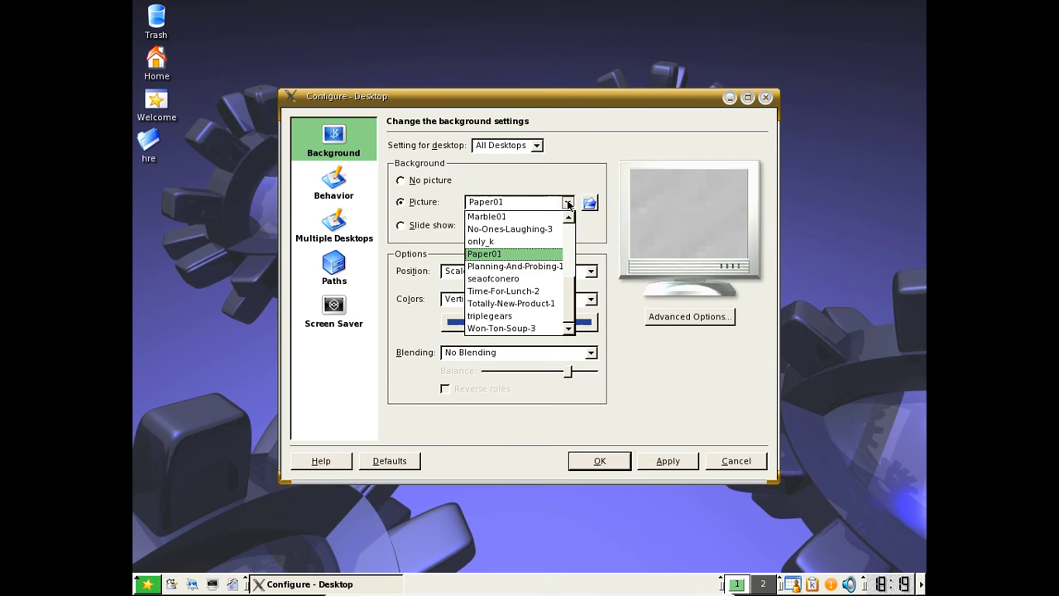
{"action": "left_click", "coordinate": [540, 230]}
{"action": "left_click", "coordinate": [563, 202]}
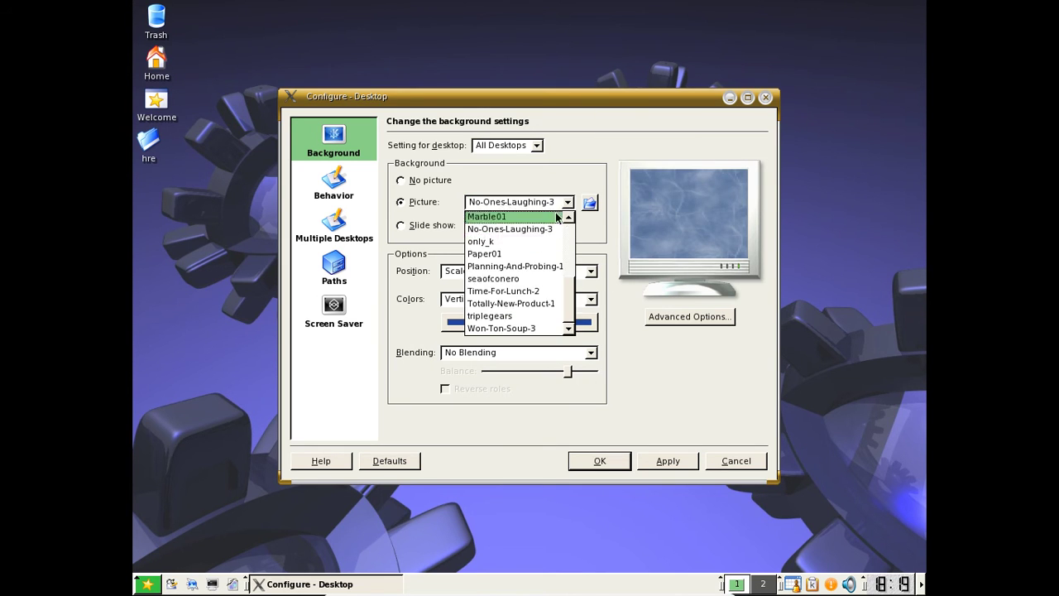
{"action": "left_click", "coordinate": [540, 303]}
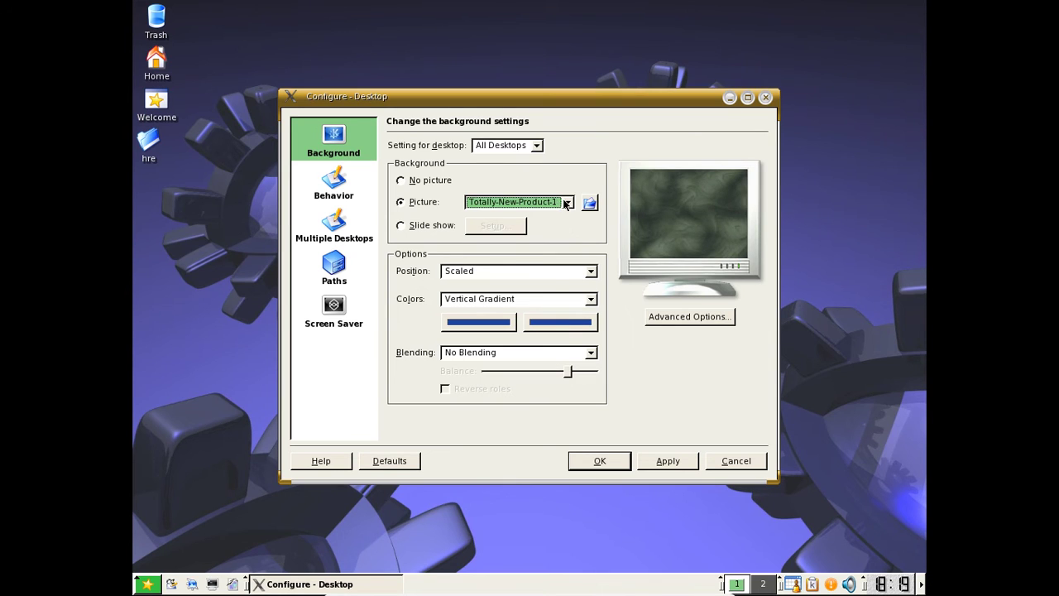
{"action": "left_click", "coordinate": [565, 204]}
{"action": "scroll", "coordinate": [496, 315], "scroll_direction": "up", "scroll_amount": 3}
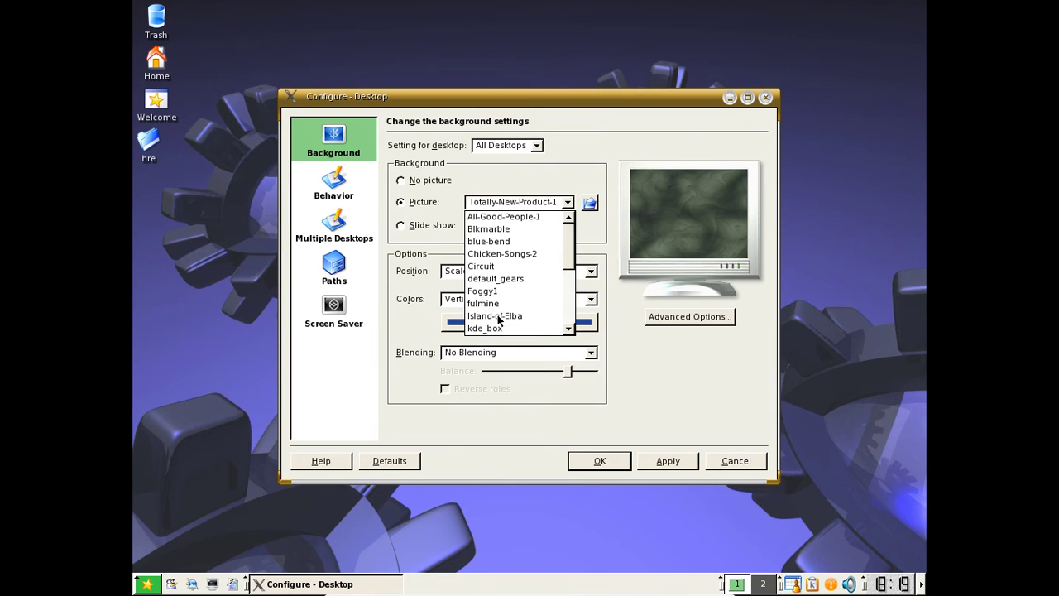
{"action": "left_click", "coordinate": [511, 230]}
- Set the background picture for all desktops to blue-bend and apply it
{"action": "left_click", "coordinate": [567, 203]}
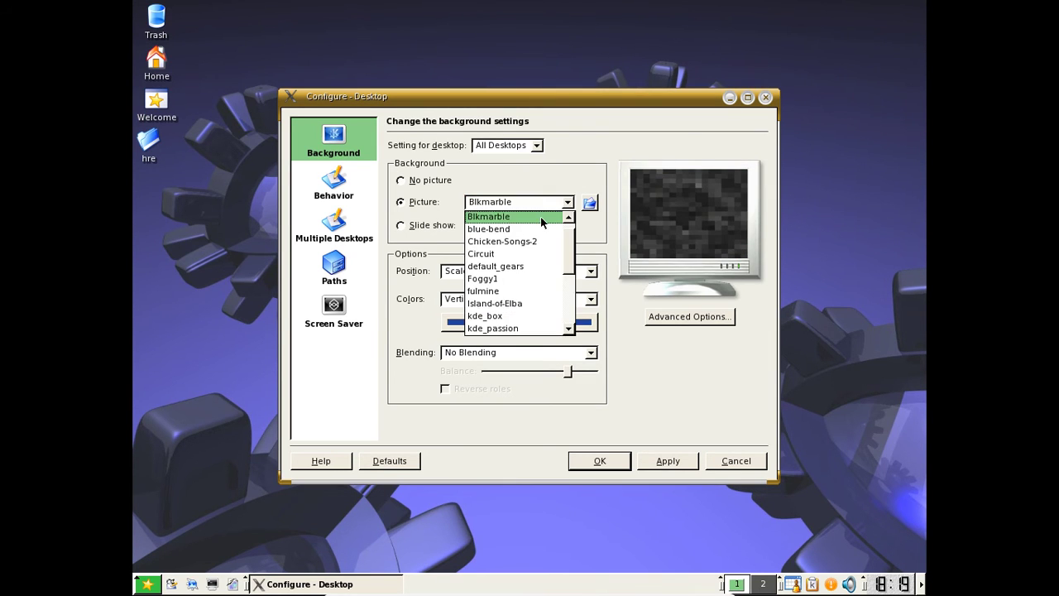
{"action": "left_click", "coordinate": [536, 230]}
{"action": "left_click", "coordinate": [667, 462]}
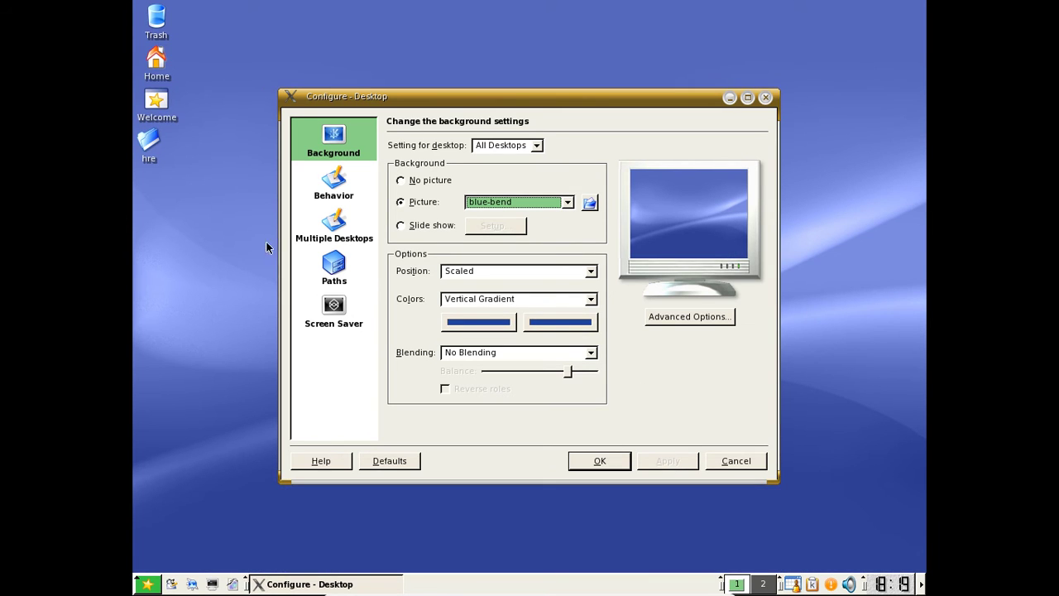
- Look through the Behavior, Multiple Desktops, Paths and Screen Saver settings, and close the desktop configuration
{"action": "left_click", "coordinate": [328, 189]}
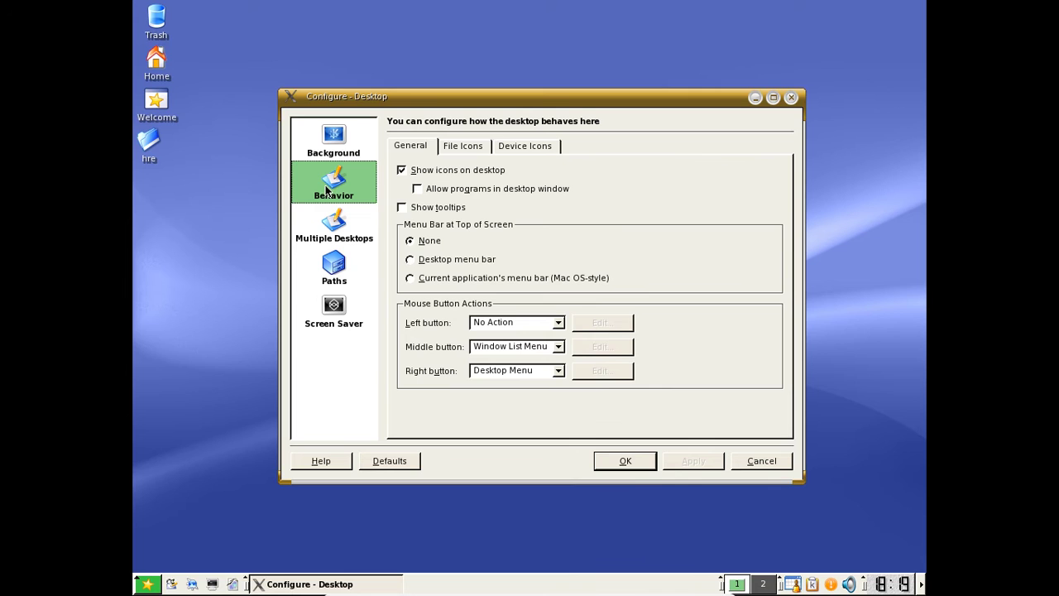
{"action": "left_click", "coordinate": [545, 146]}
{"action": "left_click", "coordinate": [463, 149]}
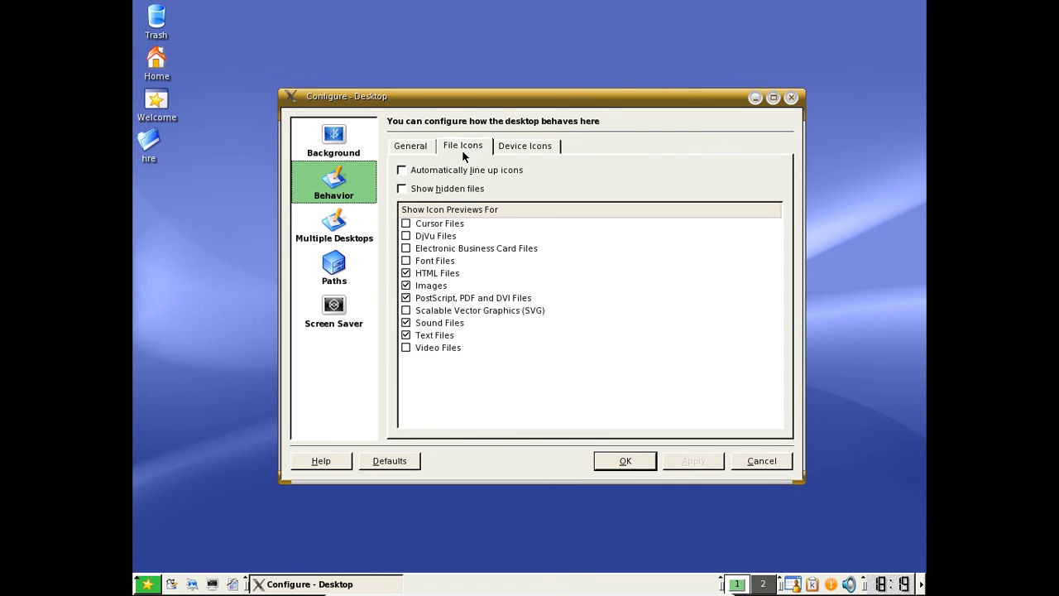
{"action": "left_click", "coordinate": [414, 147]}
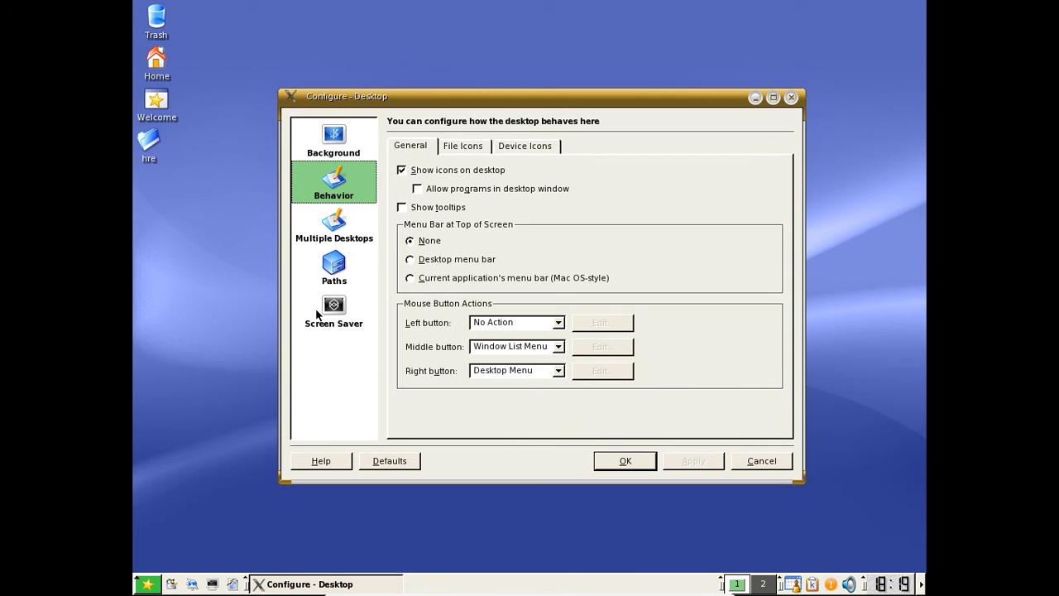
{"action": "left_click", "coordinate": [334, 255]}
{"action": "left_click", "coordinate": [334, 238]}
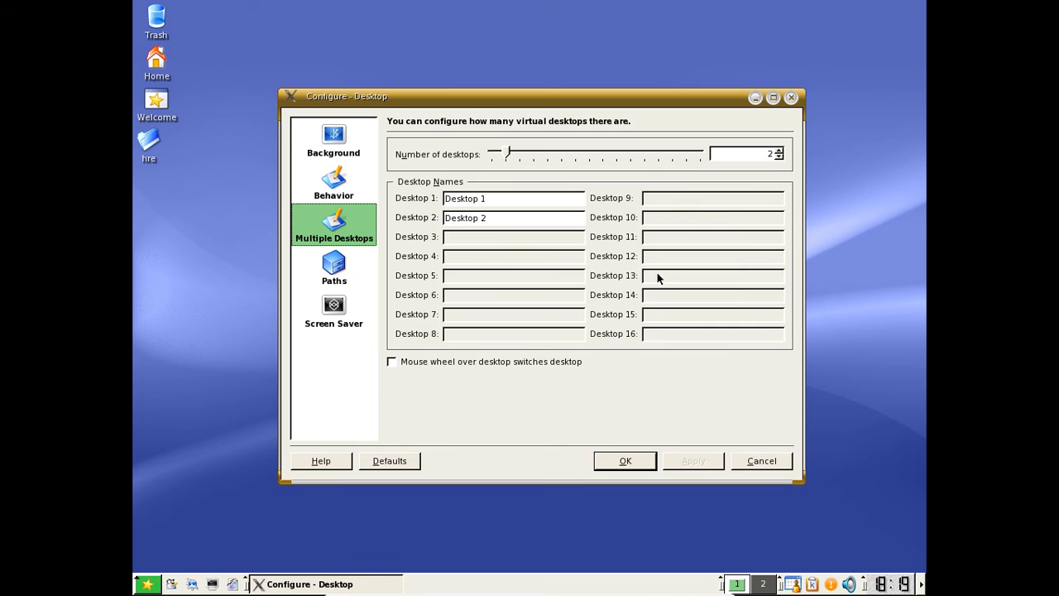
{"action": "left_click", "coordinate": [314, 267]}
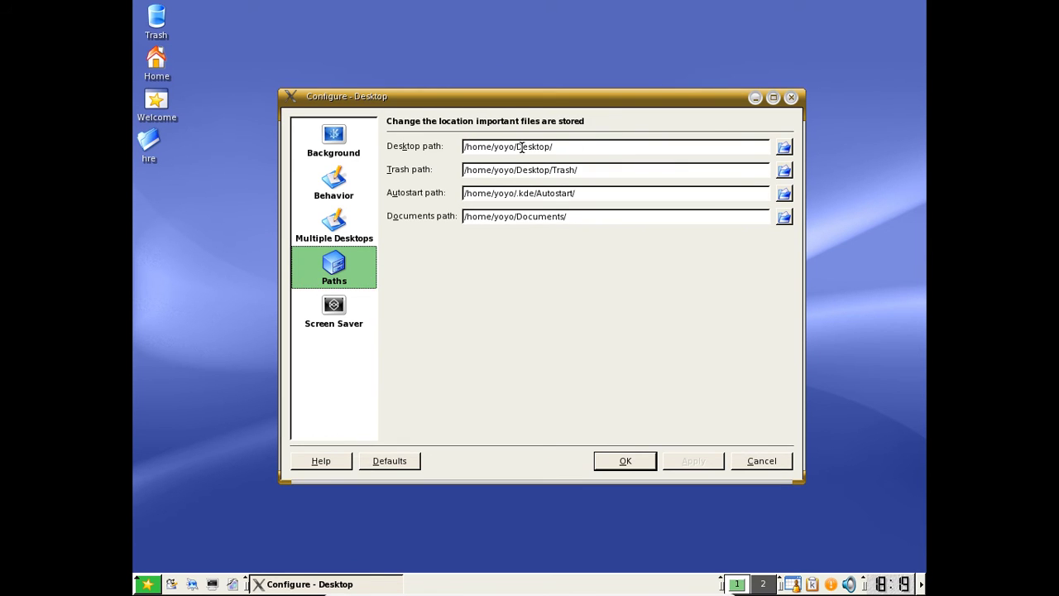
{"action": "left_click", "coordinate": [336, 313]}
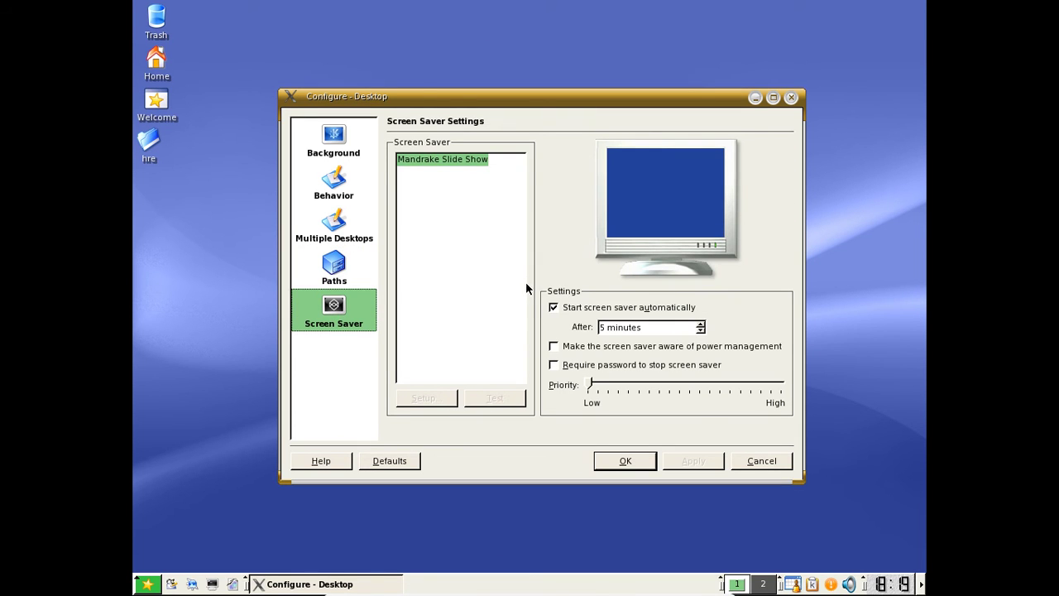
{"action": "left_click", "coordinate": [618, 461]}
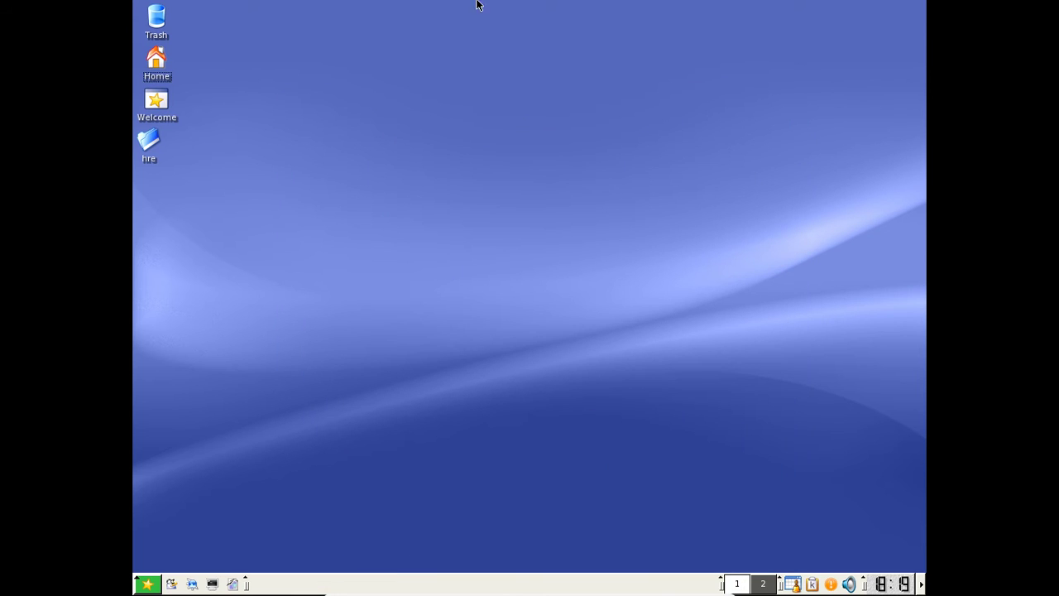
{"action": "right_click", "coordinate": [466, 91]}
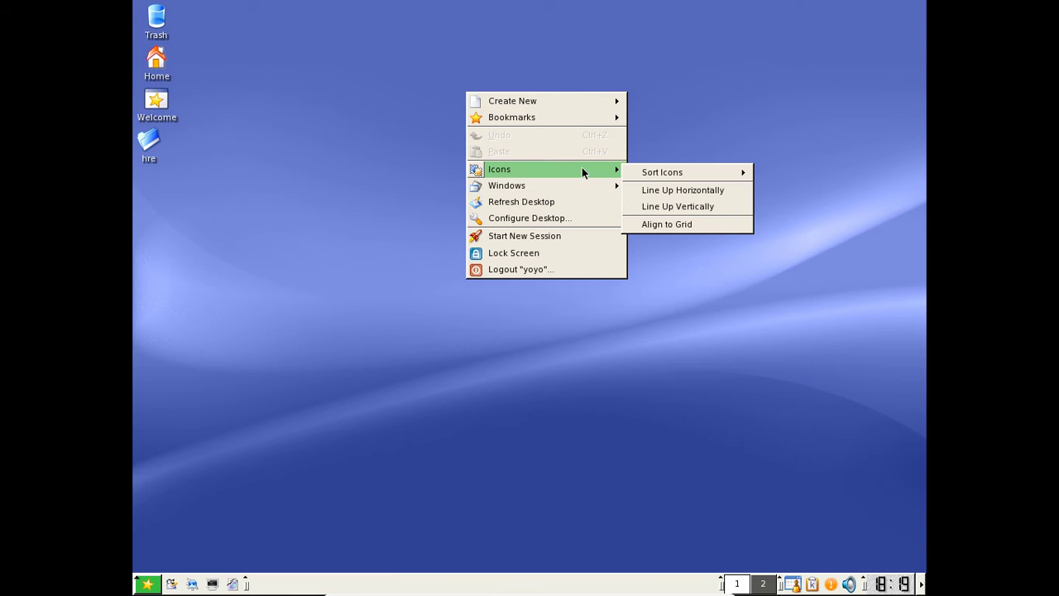
{"action": "left_click", "coordinate": [569, 221]}
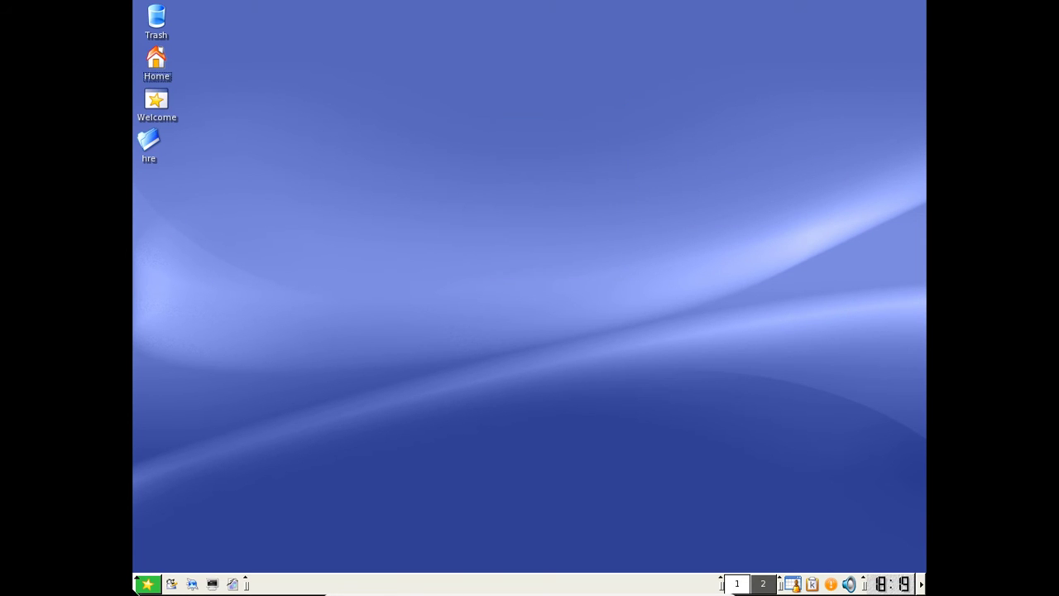
- Browse the Finances, Development and Editors groups under More applications and launch the KWrite text editor
{"action": "left_click", "coordinate": [140, 586]}
{"action": "mouse_move", "coordinate": [226, 428]}
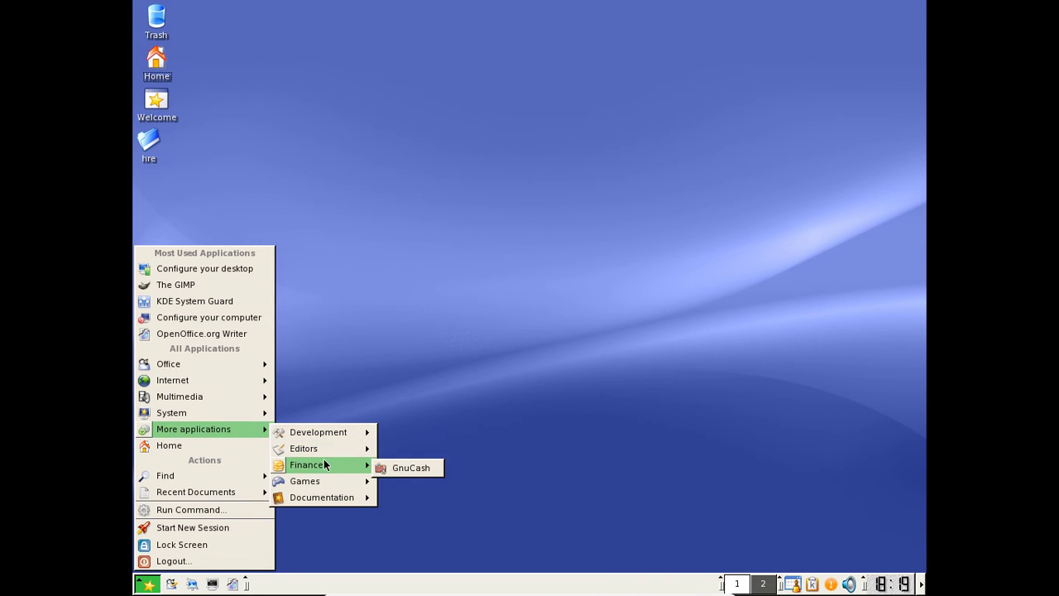
{"action": "mouse_move", "coordinate": [330, 445]}
{"action": "mouse_move", "coordinate": [451, 437]}
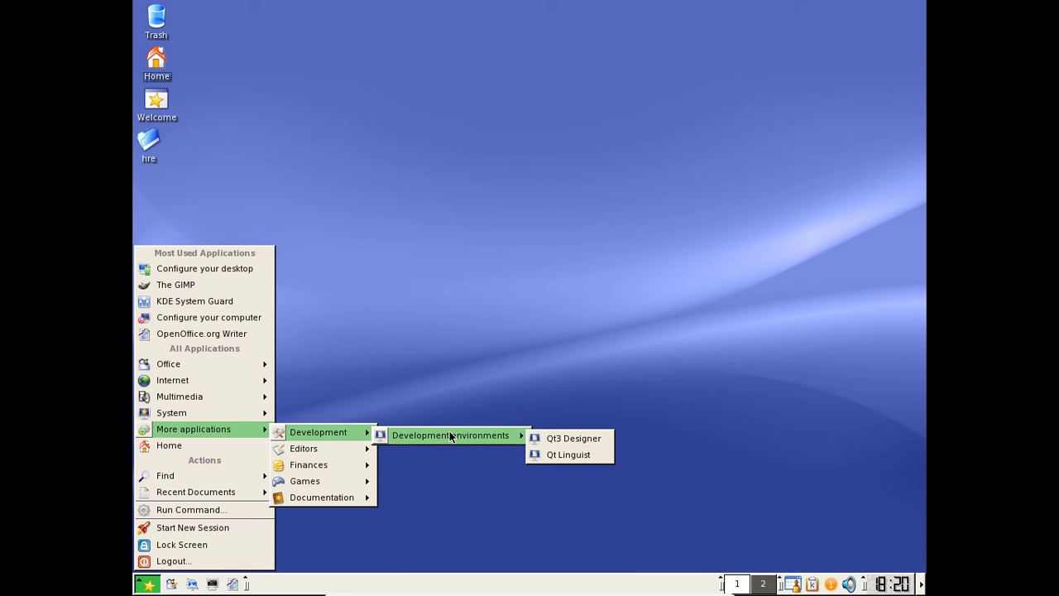
{"action": "mouse_move", "coordinate": [364, 448]}
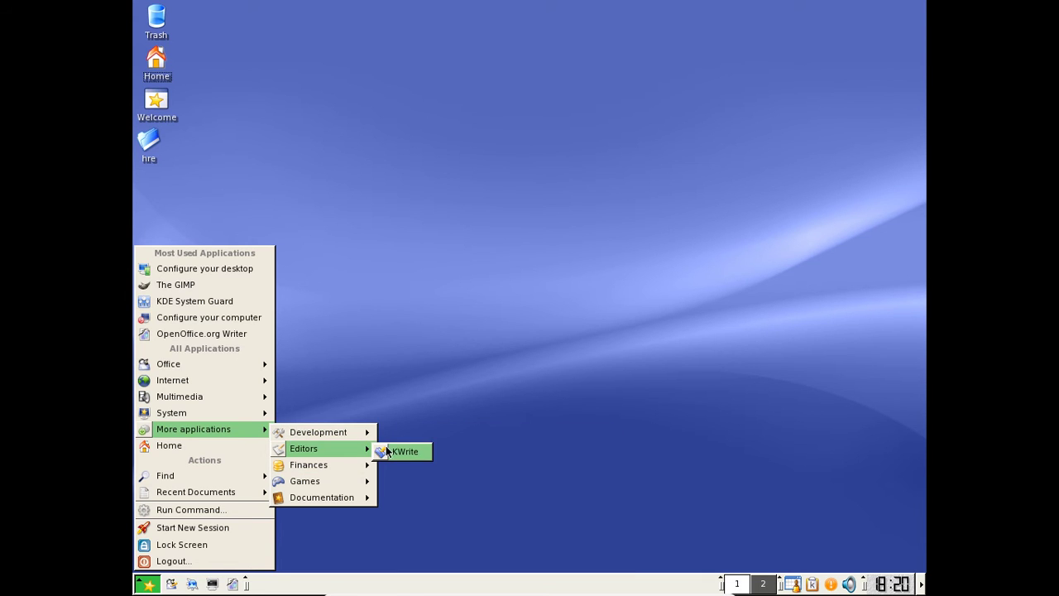
{"action": "left_click", "coordinate": [401, 451]}
- Browse the Games and Documentation application groups and the system Terminals, Archiving, Hardware and Other configuration entries
{"action": "left_click", "coordinate": [148, 585]}
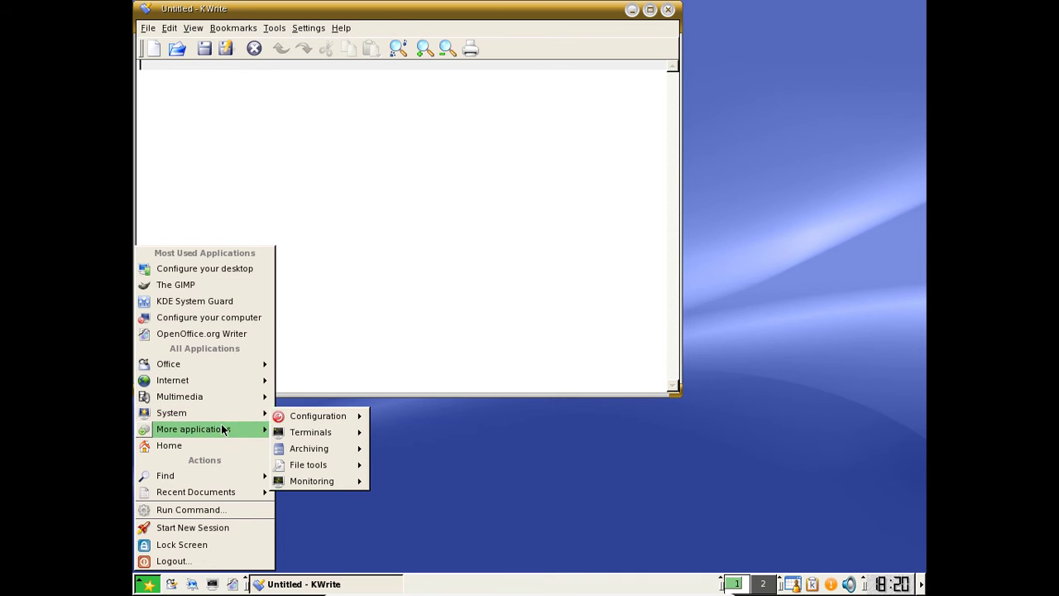
{"action": "mouse_move", "coordinate": [365, 481]}
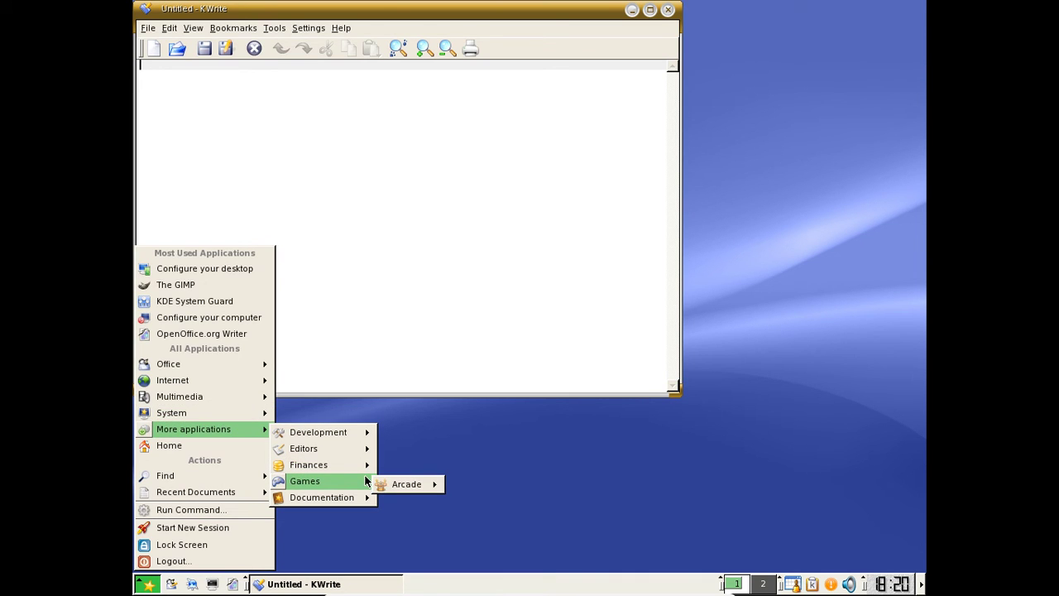
{"action": "mouse_move", "coordinate": [350, 502]}
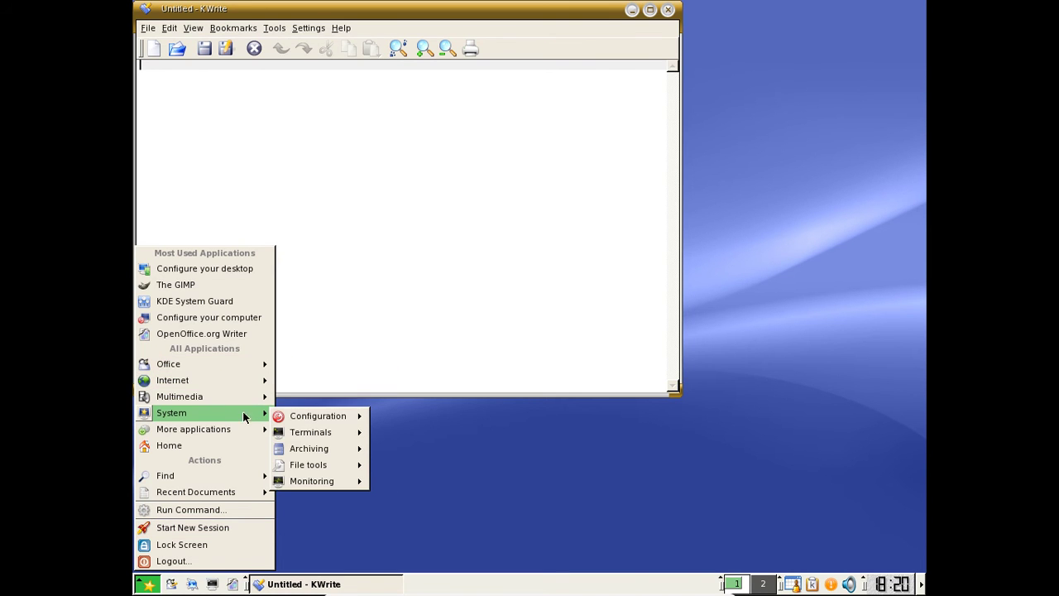
{"action": "mouse_move", "coordinate": [330, 430]}
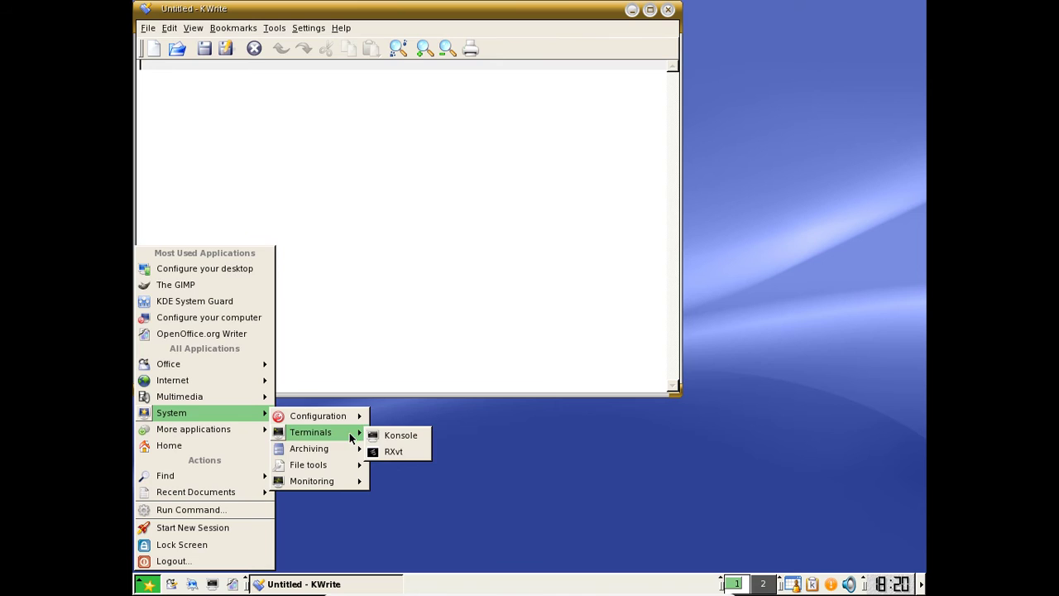
{"action": "mouse_move", "coordinate": [341, 452]}
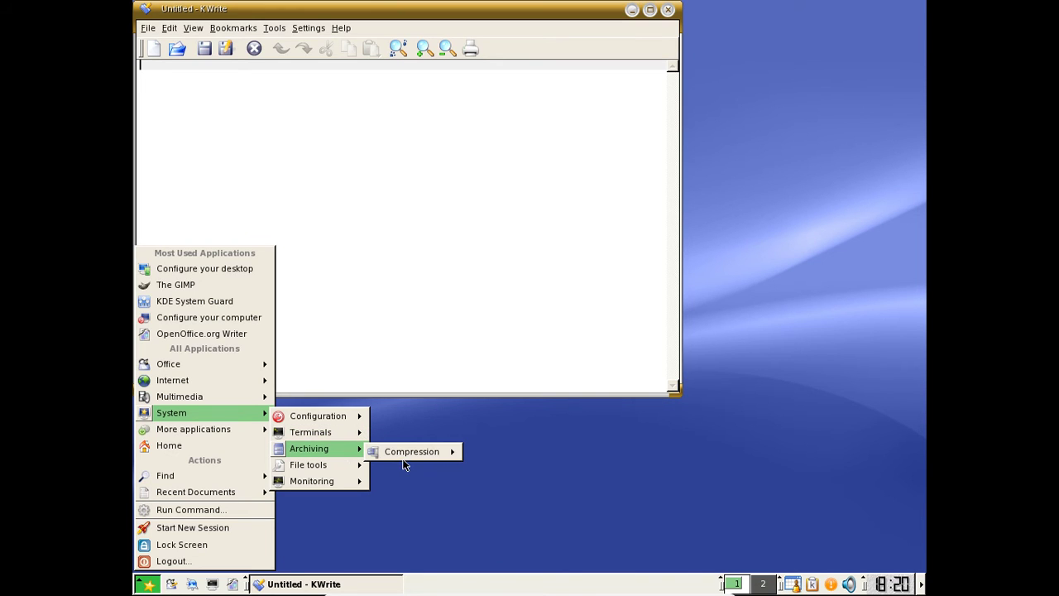
{"action": "mouse_move", "coordinate": [410, 454]}
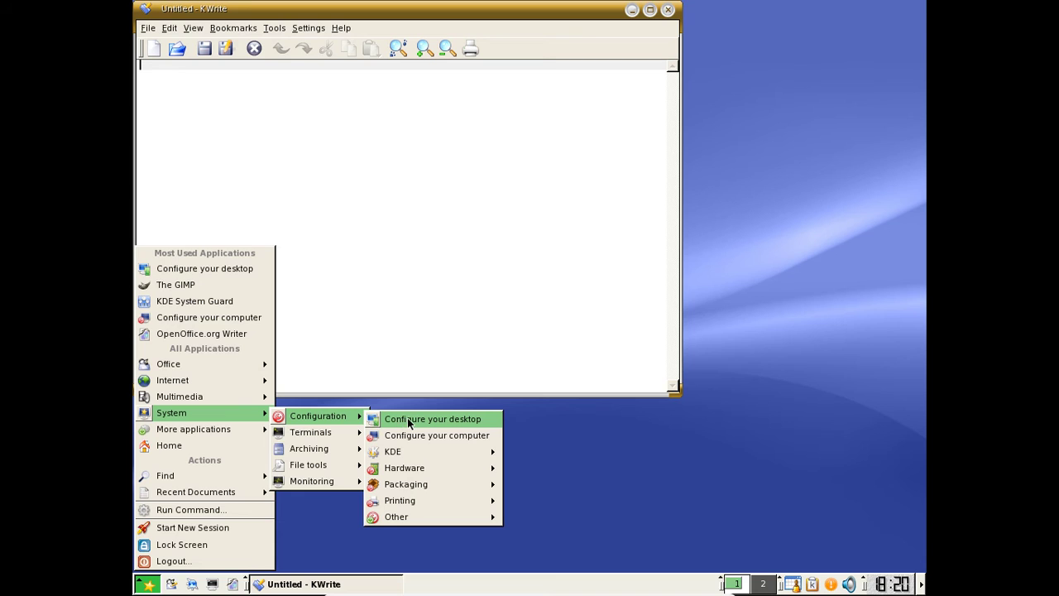
{"action": "mouse_move", "coordinate": [429, 470]}
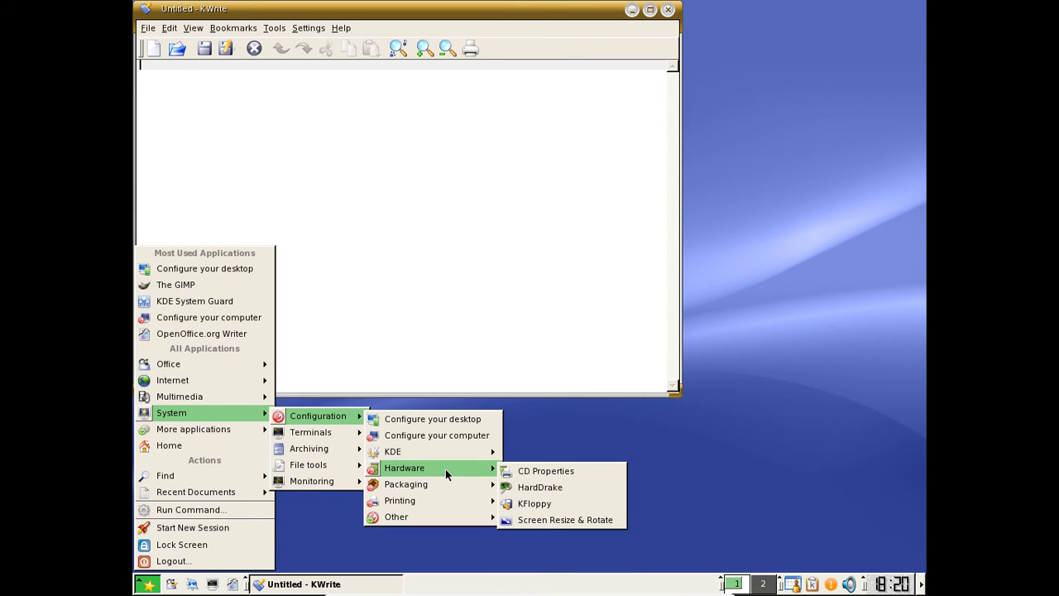
{"action": "mouse_move", "coordinate": [428, 518]}
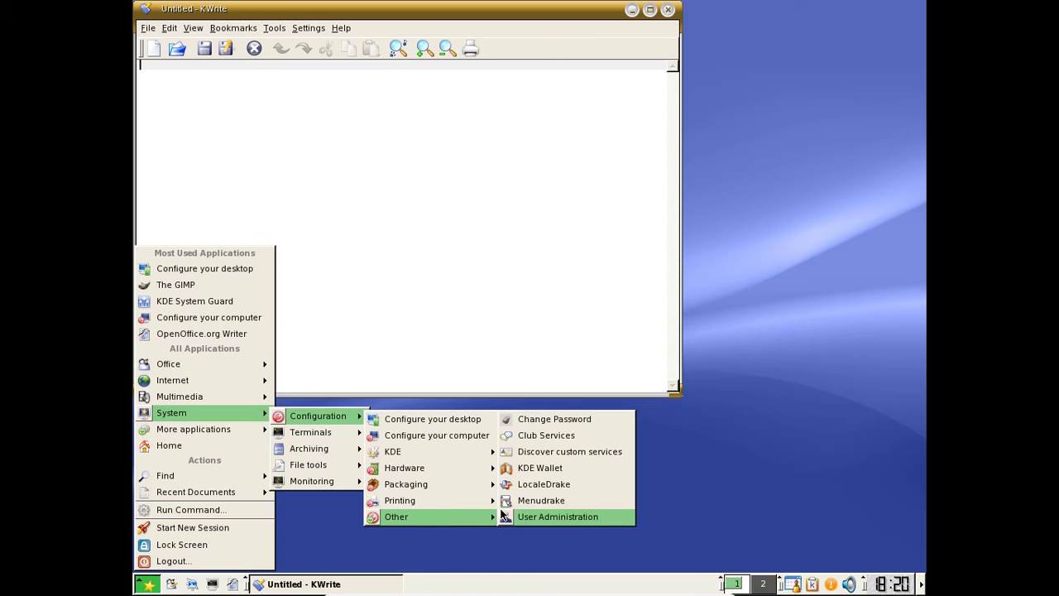
- Launch the Configure your computer tool and enter the password to authorise it
{"action": "left_click", "coordinate": [414, 436]}
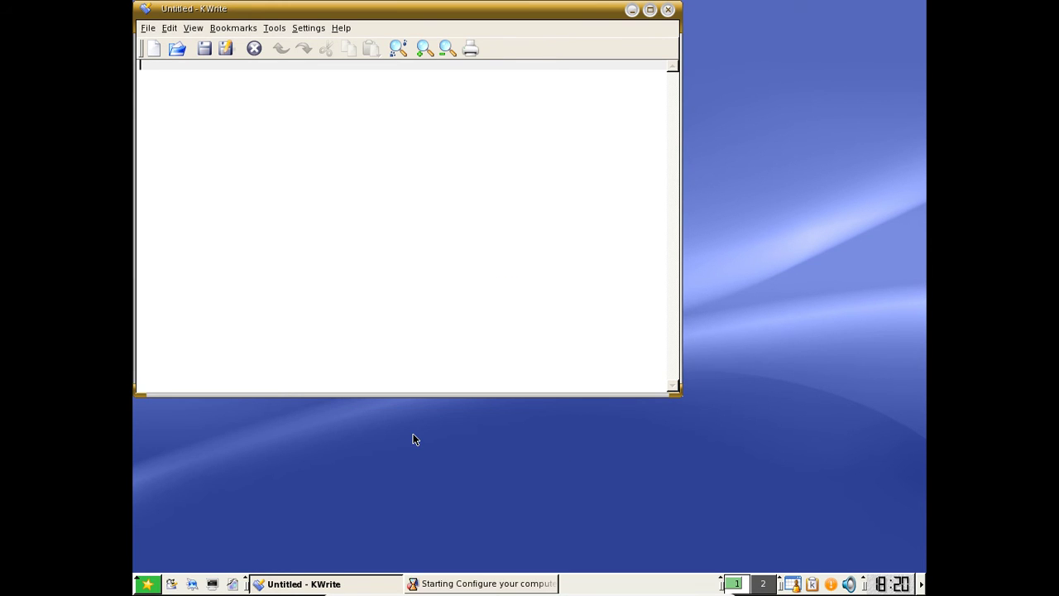
{"action": "type", "text": "*****"}
{"action": "key", "text": "Return"}
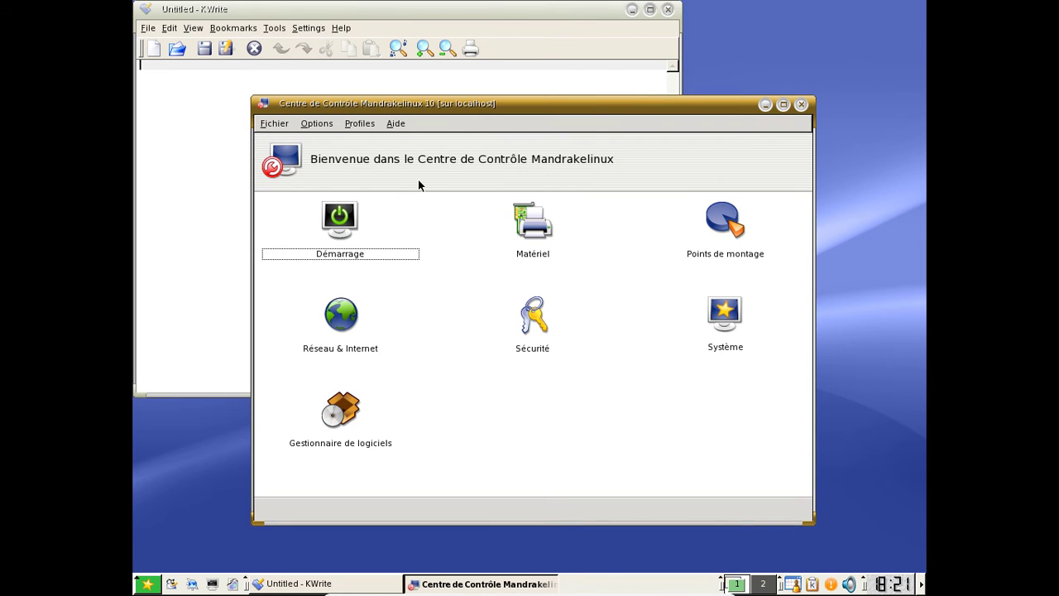
- Look through the Profiles, Options and Fichier commands of the Mandrakelinux control centre and open its Système section
{"action": "left_click", "coordinate": [360, 123]}
{"action": "mouse_move", "coordinate": [330, 126]}
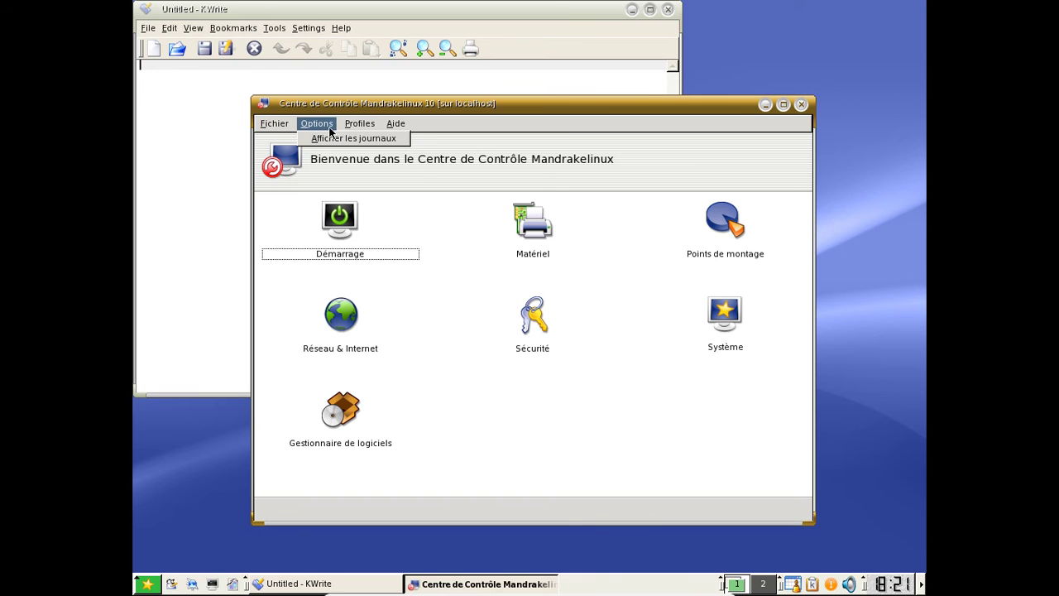
{"action": "left_click", "coordinate": [278, 125]}
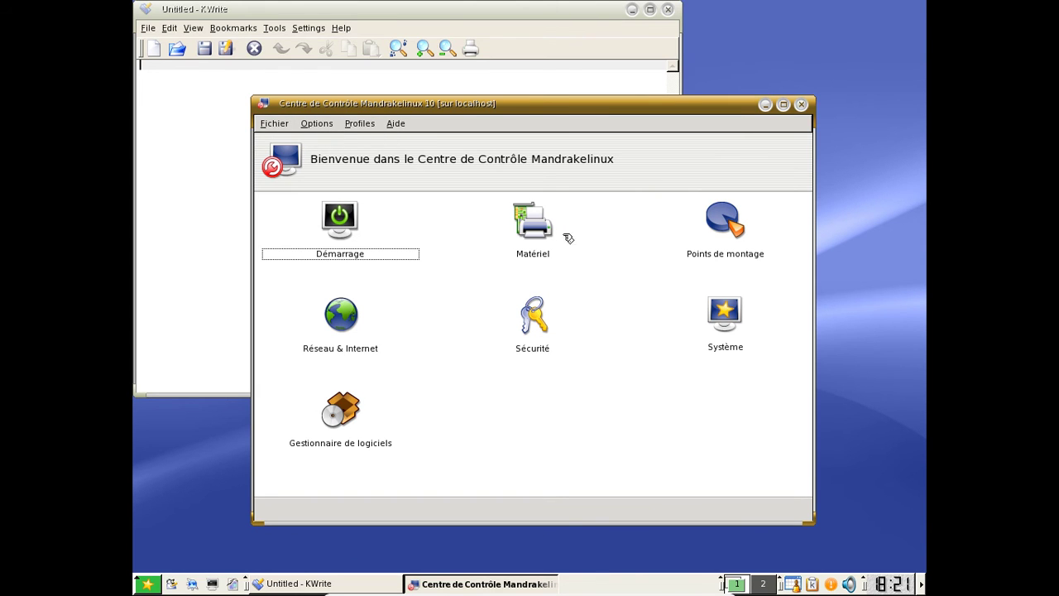
{"action": "left_click", "coordinate": [739, 314]}
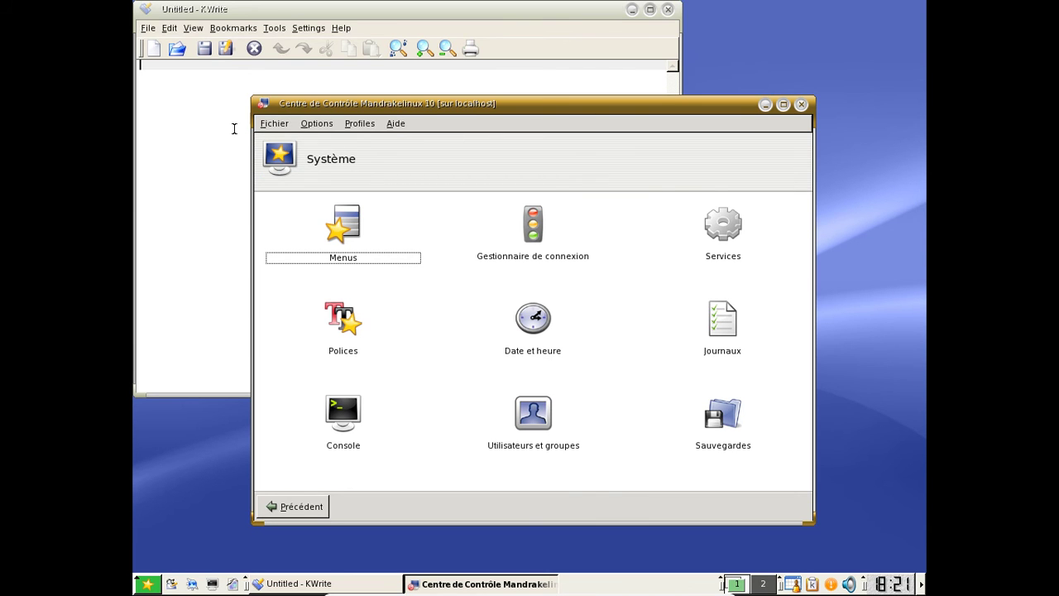
- Start a new connection in the Réseau & Internet section and choose Connexion par câble as its type
{"action": "left_click", "coordinate": [303, 506]}
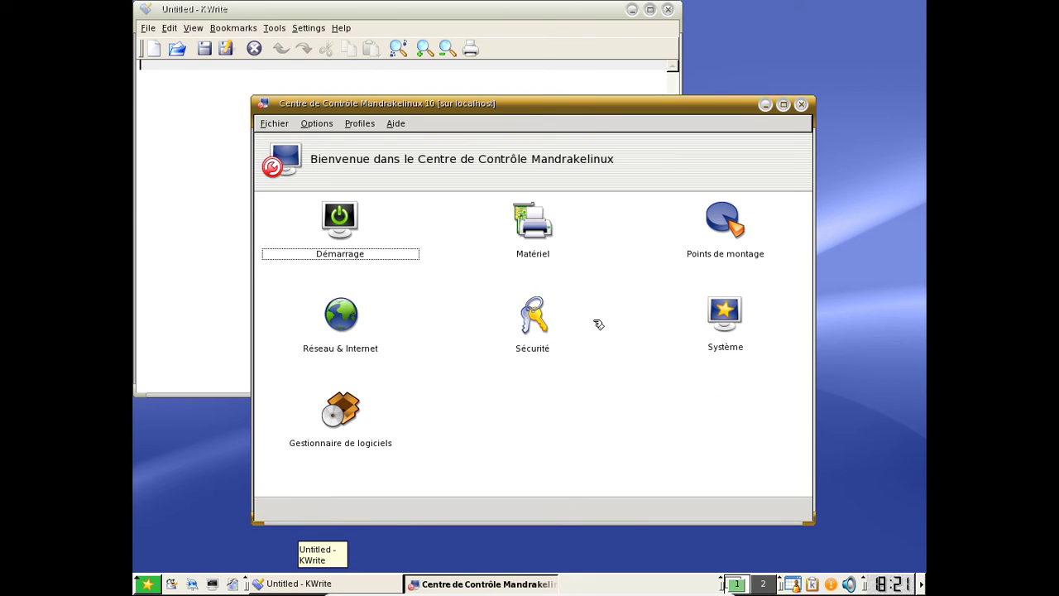
{"action": "left_click", "coordinate": [338, 326]}
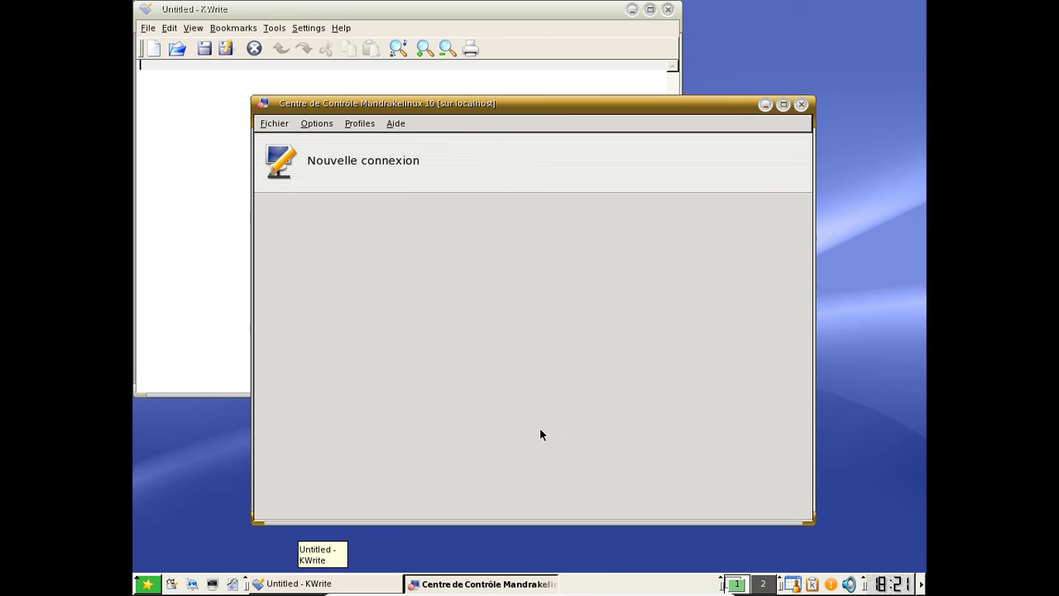
{"action": "left_click", "coordinate": [362, 274]}
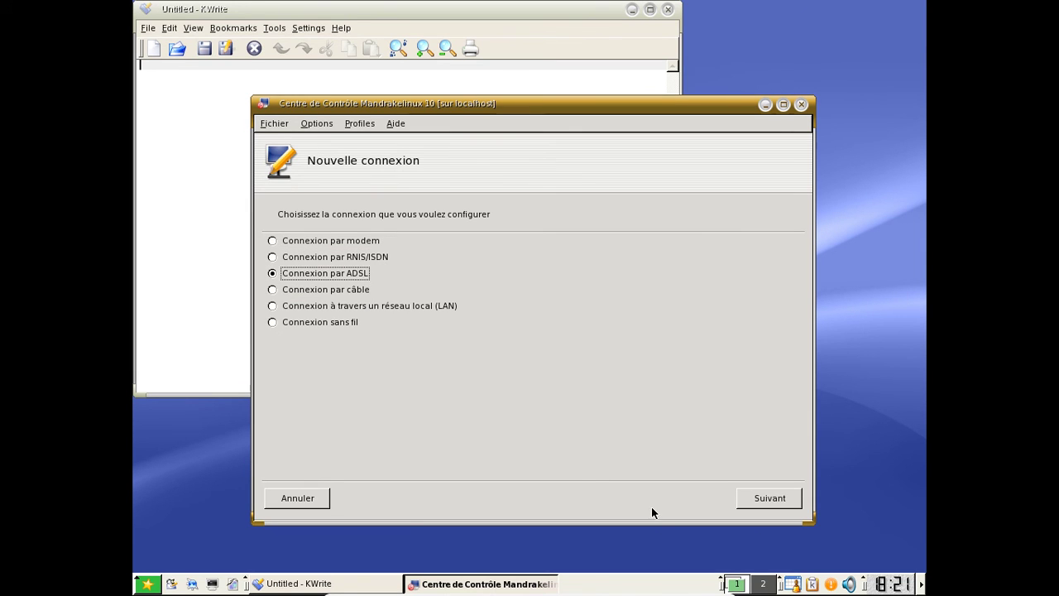
{"action": "left_click", "coordinate": [358, 290]}
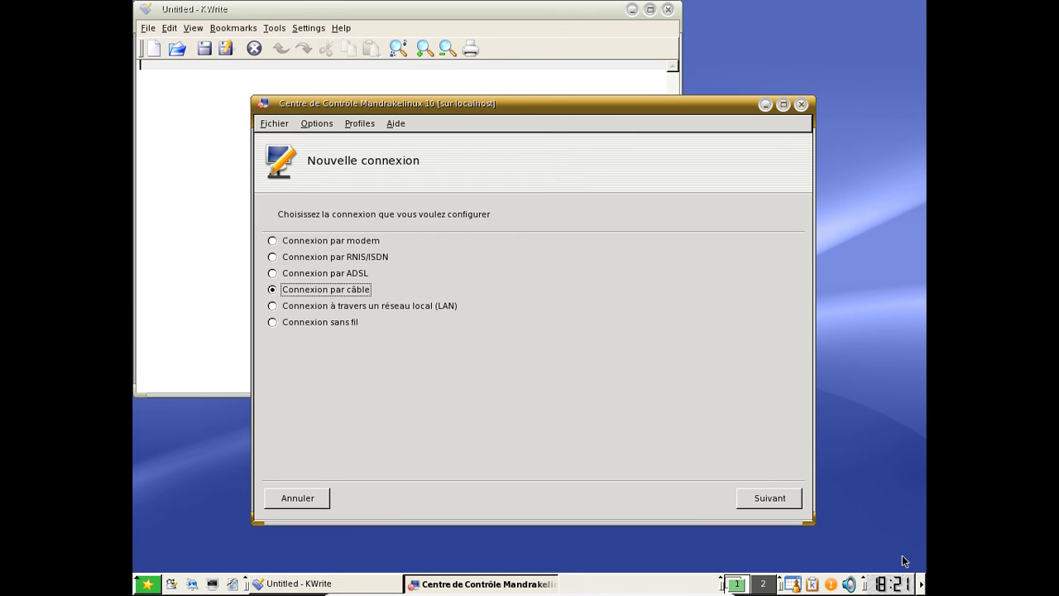
{"action": "left_click", "coordinate": [792, 497]}
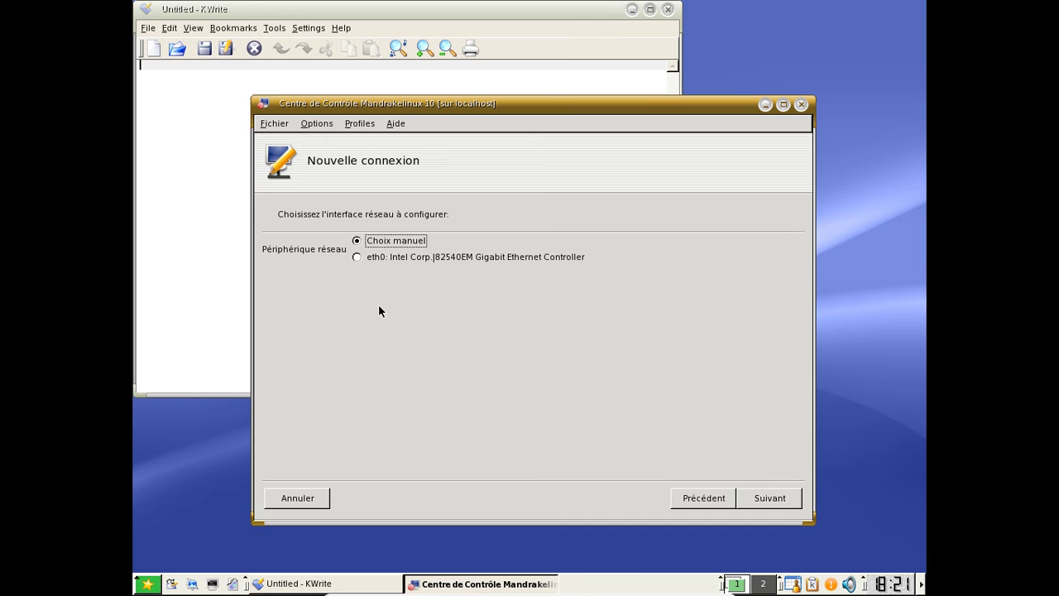
- Configure the eth0 Intel Gigabit Ethernet interface with automatic IP assignment (BOOTP/DHCP), leaving the ZeroConf host name empty
{"action": "left_click", "coordinate": [398, 261]}
{"action": "left_click", "coordinate": [787, 499]}
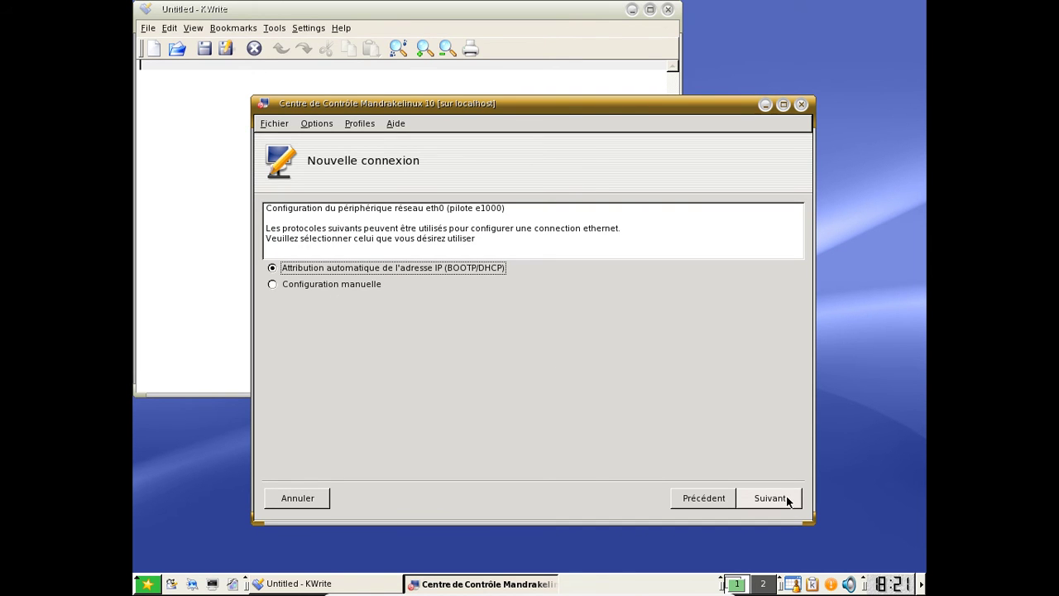
{"action": "left_click", "coordinate": [769, 498]}
{"action": "left_click", "coordinate": [770, 498]}
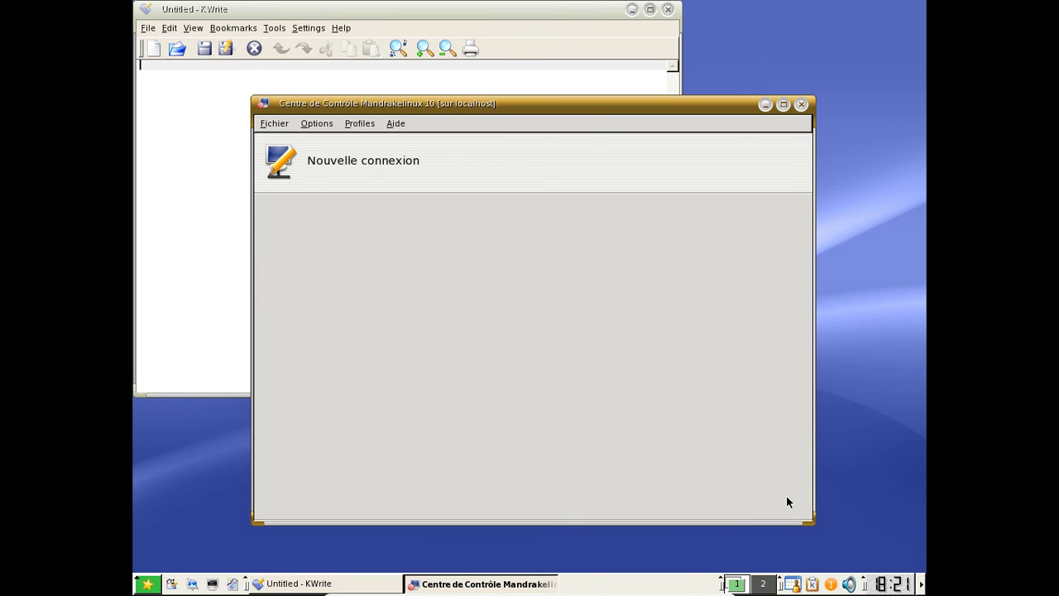
{"action": "left_click", "coordinate": [787, 500]}
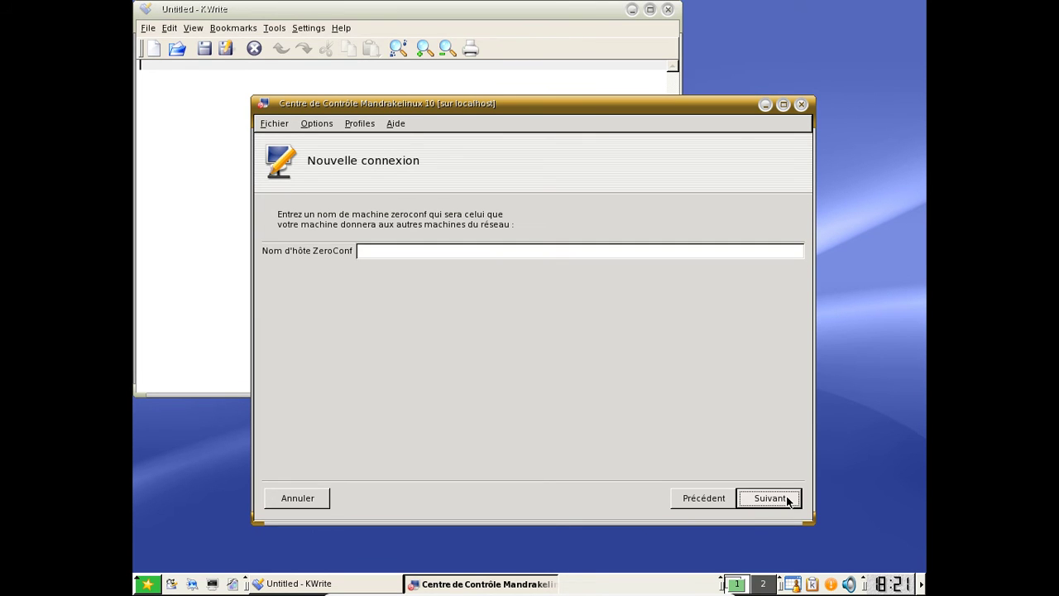
{"action": "left_click", "coordinate": [787, 500]}
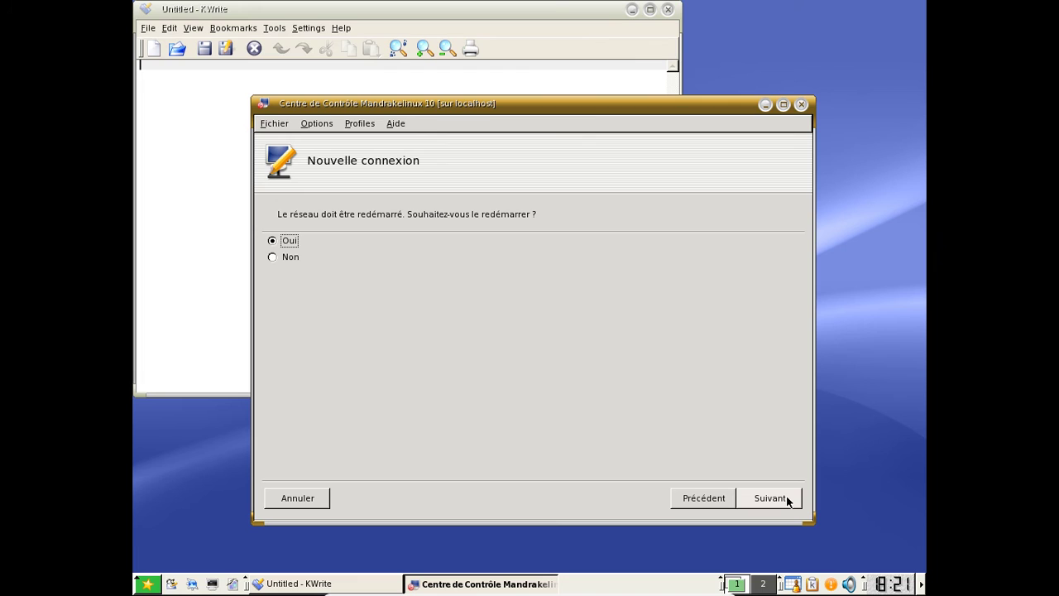
- Accept restarting the network and finish the new connection setup
{"action": "left_click", "coordinate": [787, 500]}
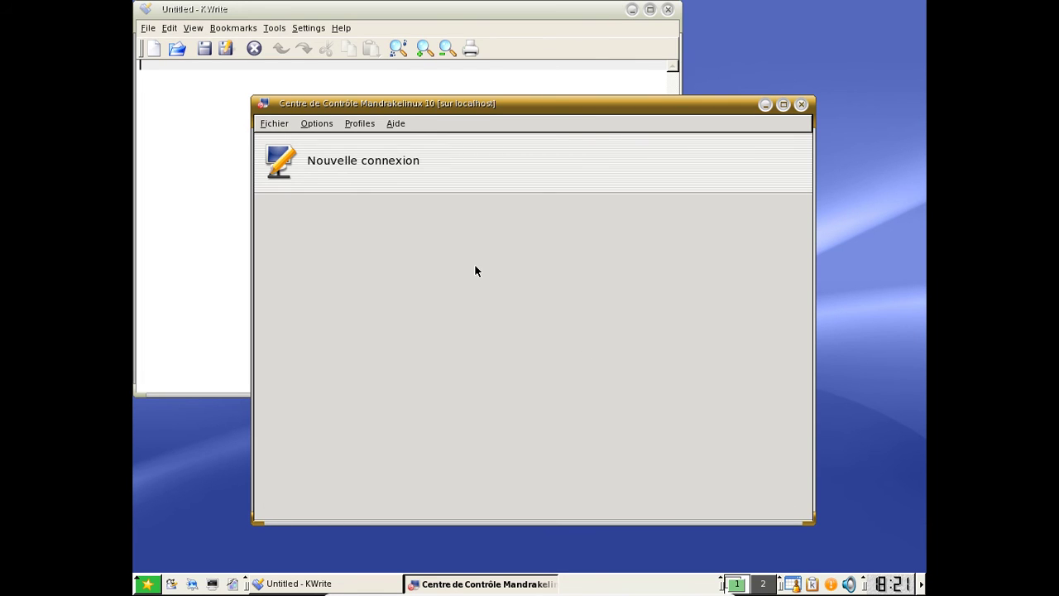
{"action": "left_click_drag", "start_coordinate": [631, 110], "coordinate": [646, 103]}
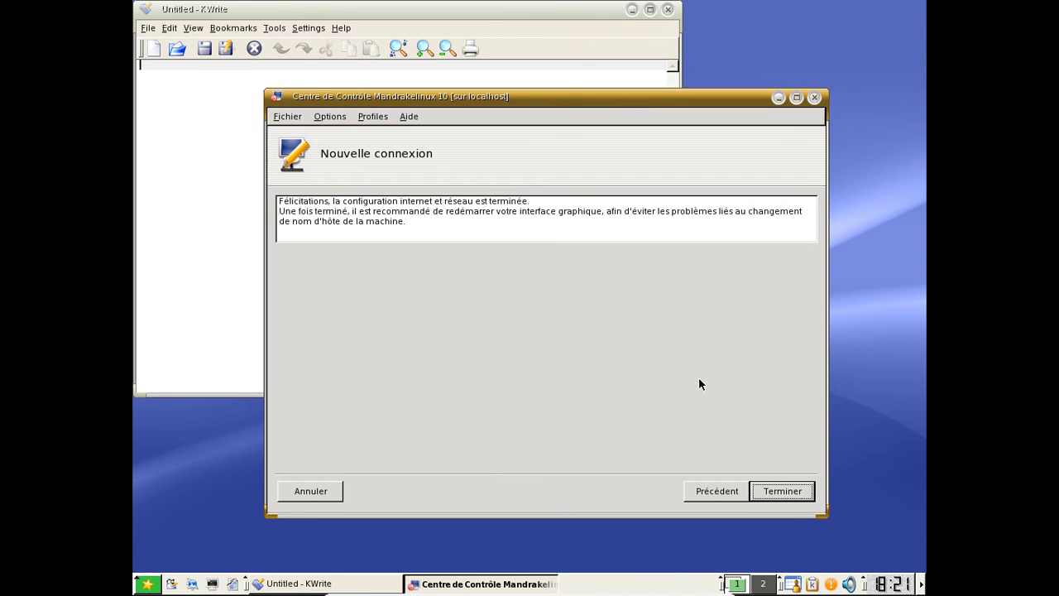
{"action": "left_click", "coordinate": [801, 494]}
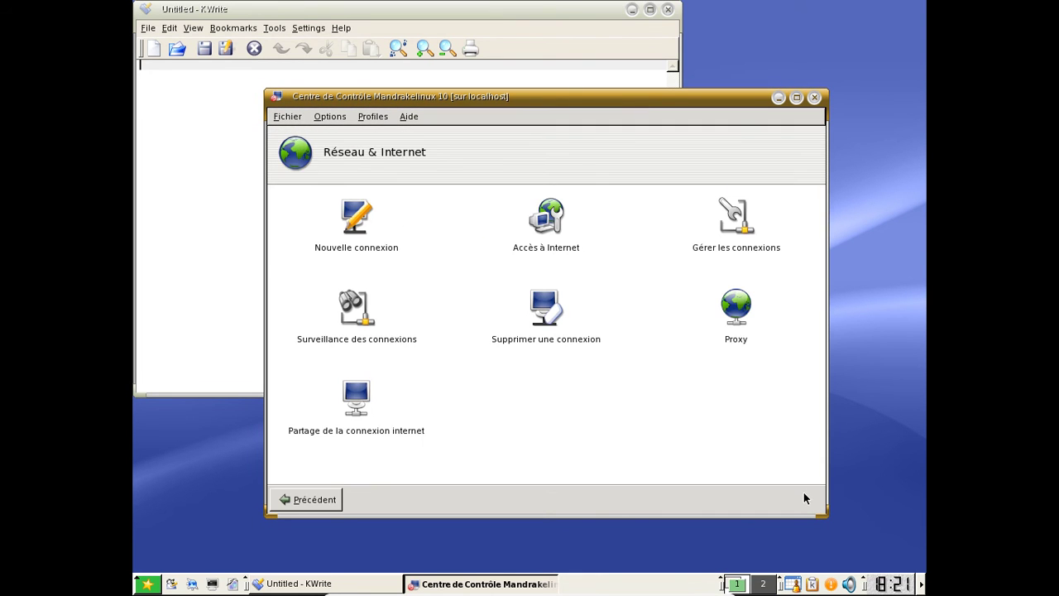
{"action": "left_click", "coordinate": [147, 583]}
{"action": "left_click", "coordinate": [192, 583]}
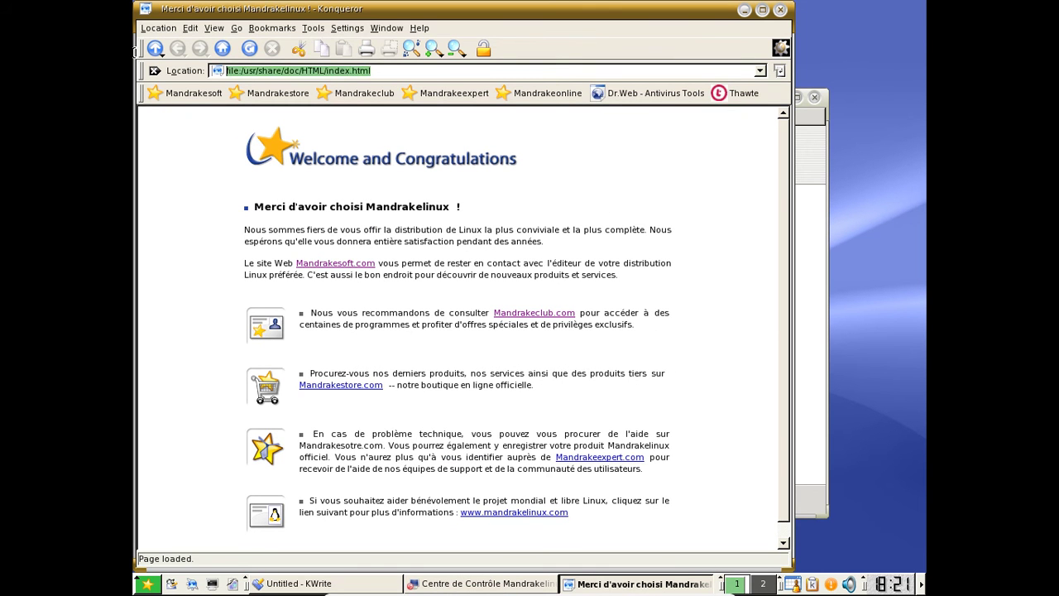
{"action": "type", "text": "www.goog"}
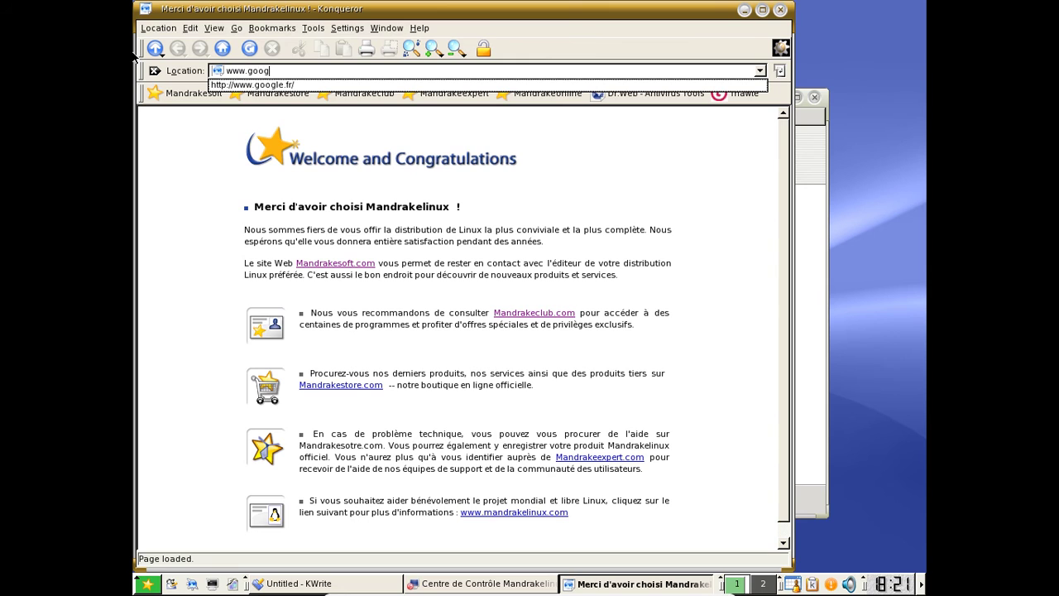
{"action": "type", "text": "le.fr"}
{"action": "key", "text": "Return"}
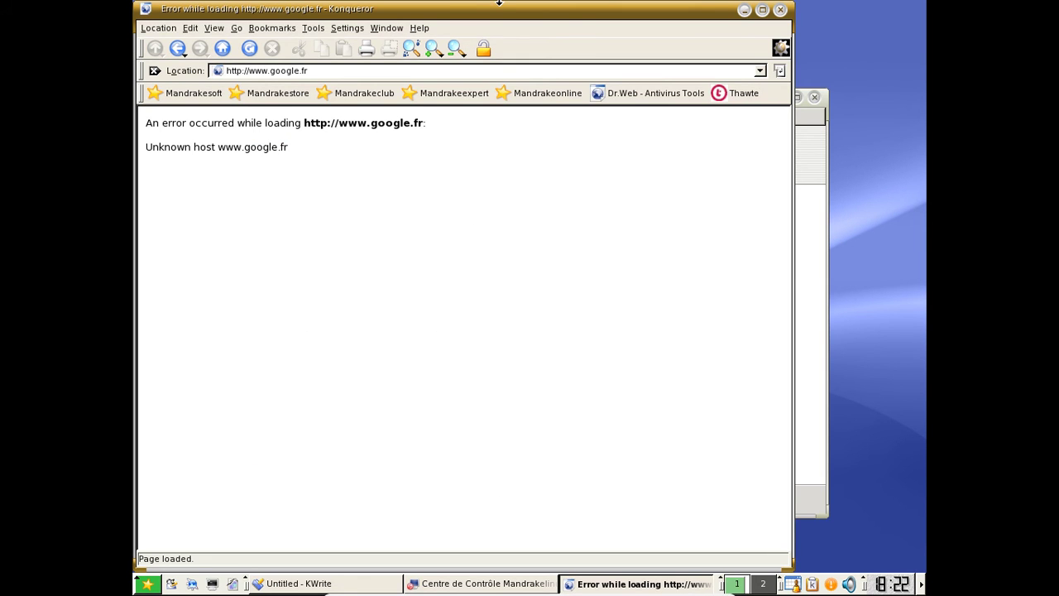
- Close the Konqueror, Mandrakelinux control centre and KWrite windows
{"action": "left_click", "coordinate": [780, 9]}
{"action": "left_click", "coordinate": [816, 98]}
{"action": "left_click_drag", "start_coordinate": [382, 2], "coordinate": [244, 1]}
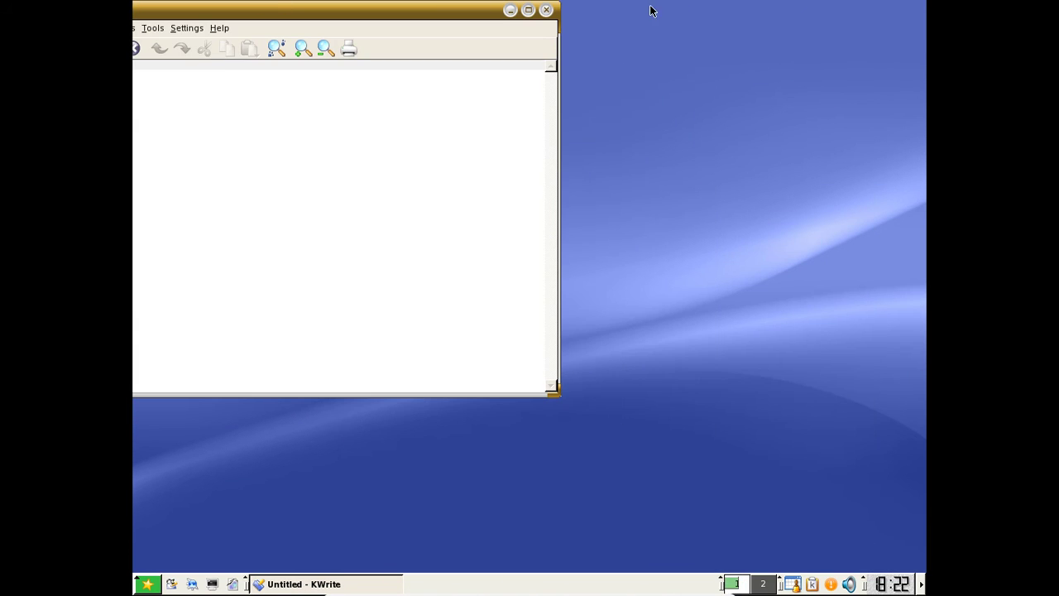
{"action": "left_click", "coordinate": [546, 10]}
{"action": "key", "text": "alt+F1"}
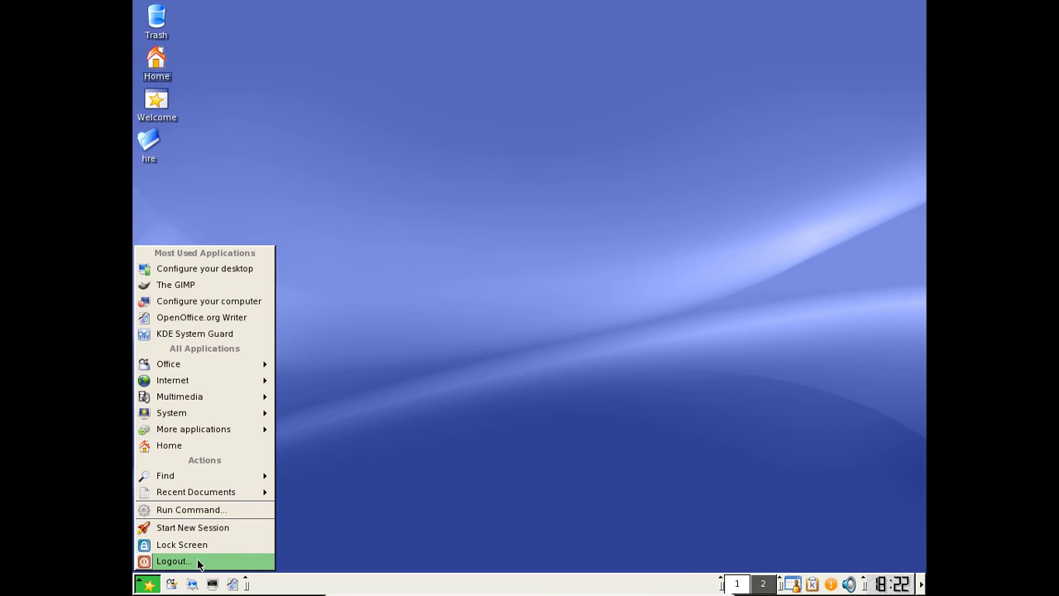
{"action": "left_click", "coordinate": [447, 483]}
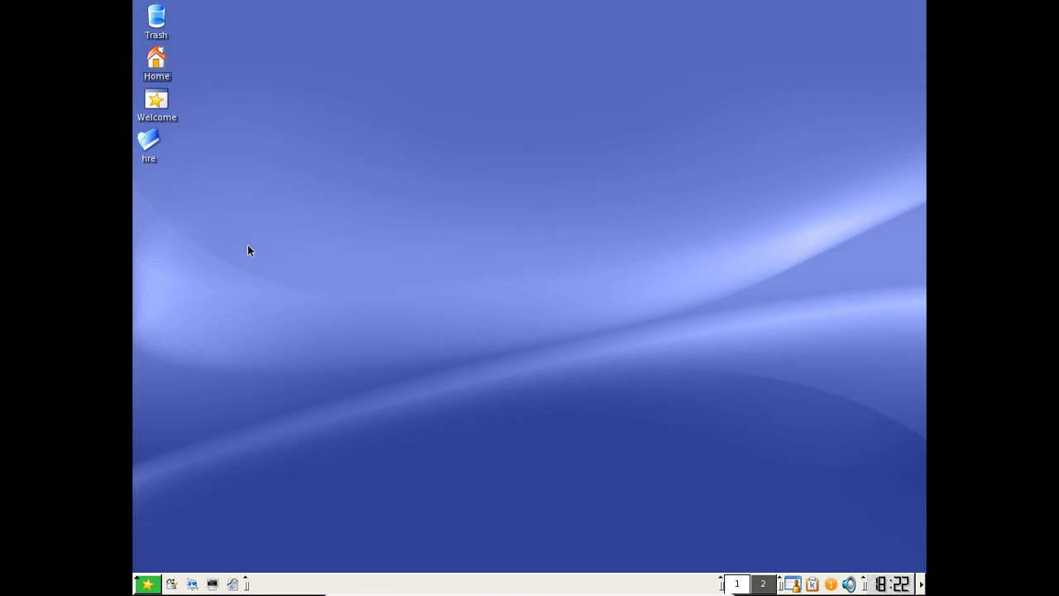
{"action": "left_click", "coordinate": [147, 586]}
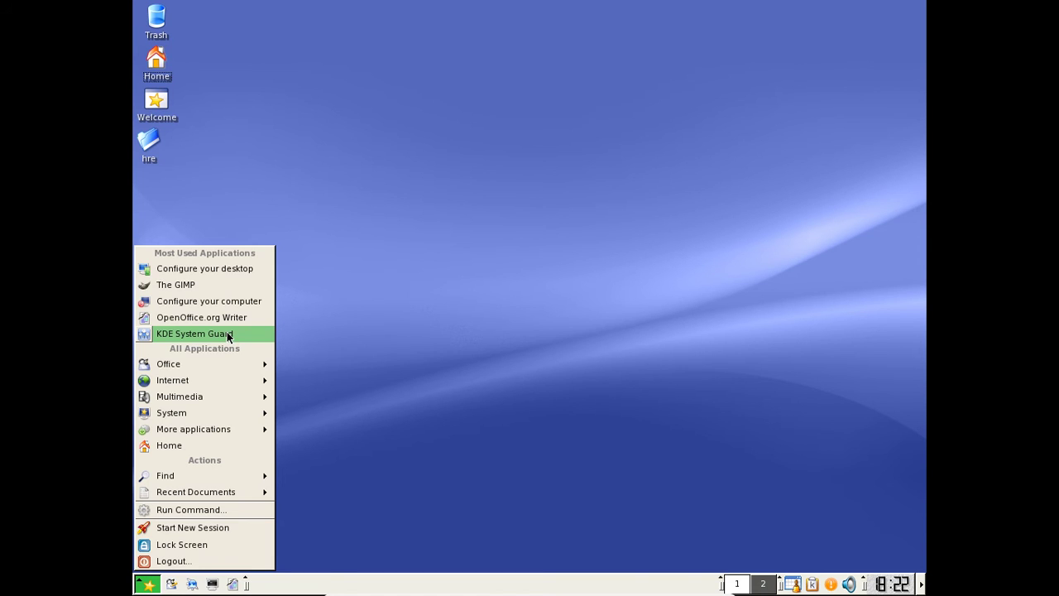
{"action": "left_click", "coordinate": [340, 310]}
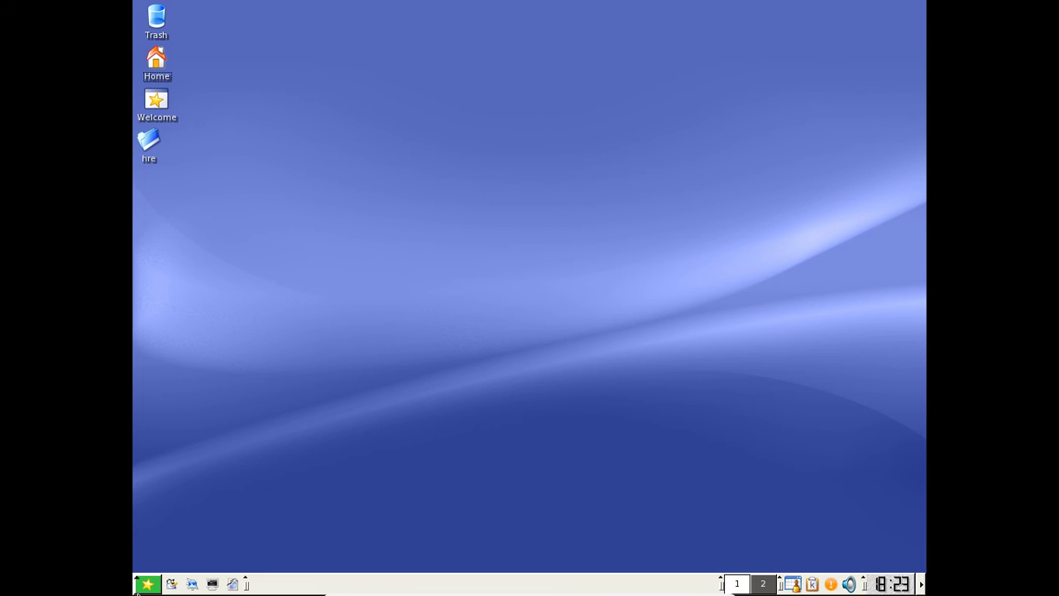
- Open the Style settings from the LookNFeel group of the KDE system configuration entries
{"action": "left_click", "coordinate": [146, 584]}
{"action": "mouse_move", "coordinate": [248, 361]}
{"action": "mouse_move", "coordinate": [244, 381]}
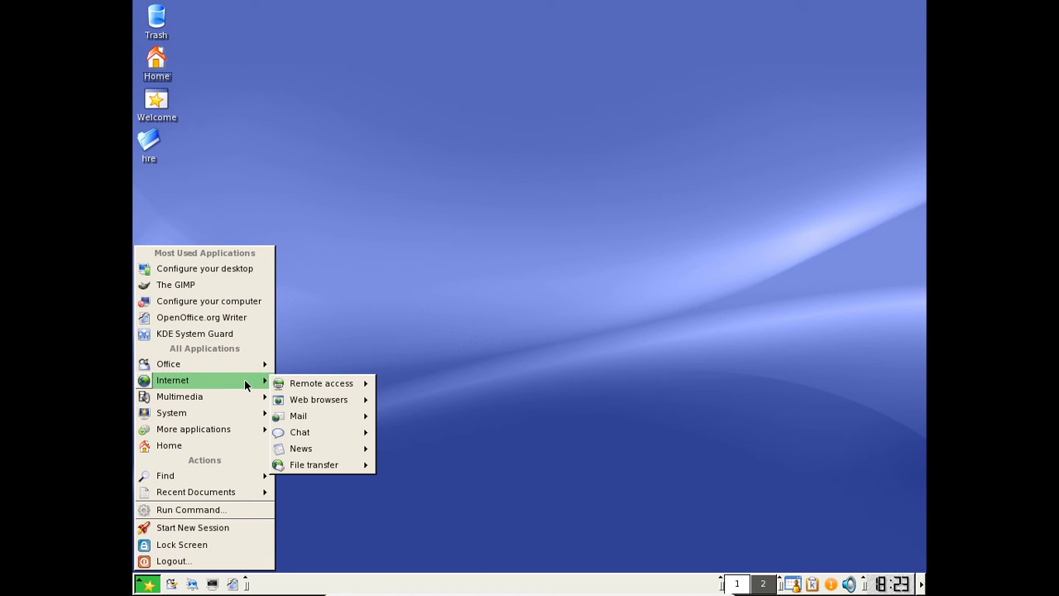
{"action": "mouse_move", "coordinate": [265, 420]}
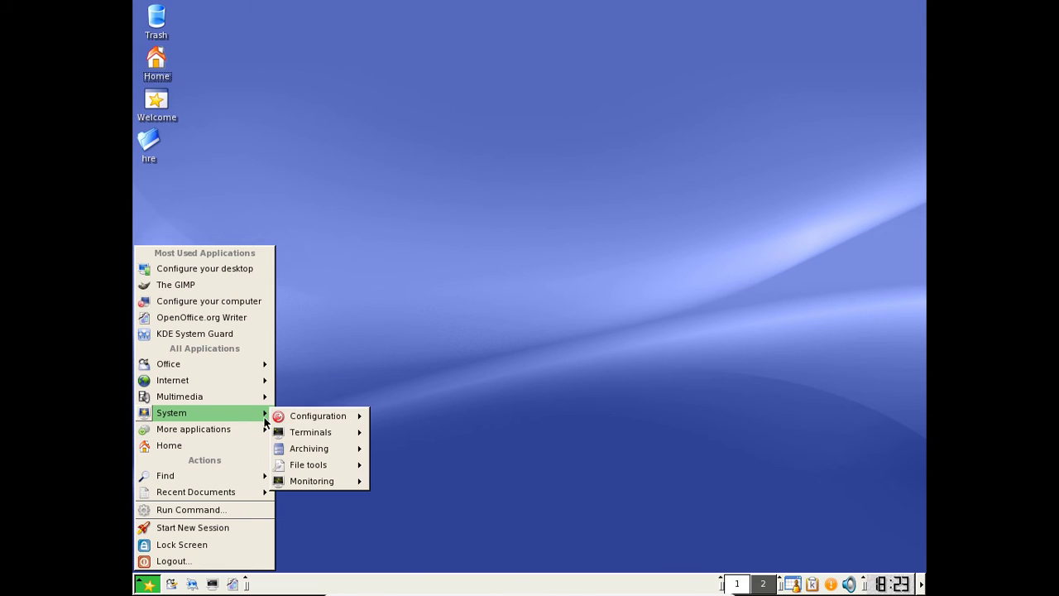
{"action": "mouse_move", "coordinate": [307, 419]}
{"action": "mouse_move", "coordinate": [485, 451]}
{"action": "mouse_move", "coordinate": [520, 454]}
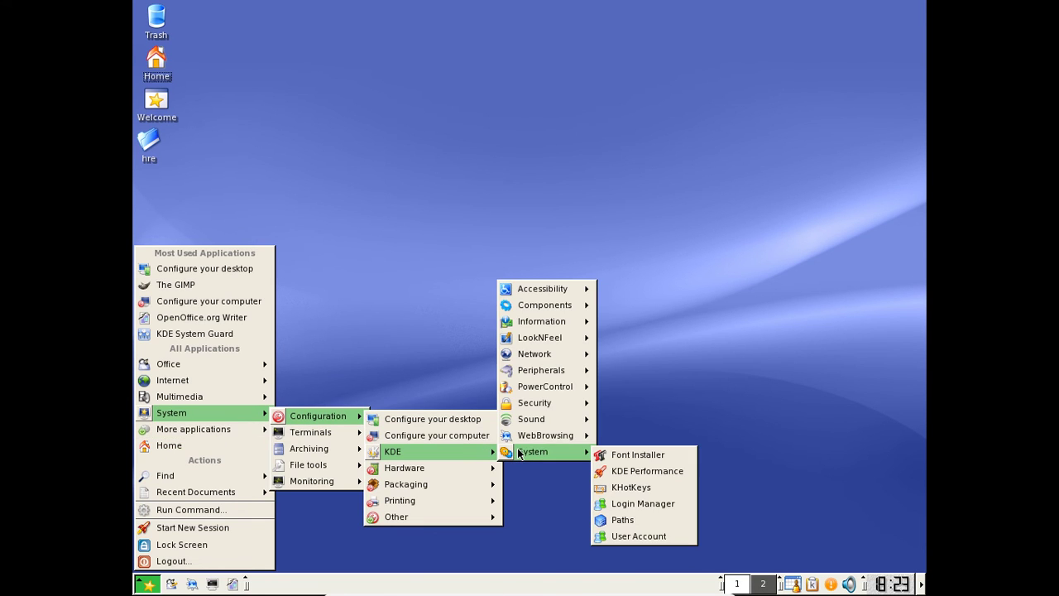
{"action": "mouse_move", "coordinate": [549, 346]}
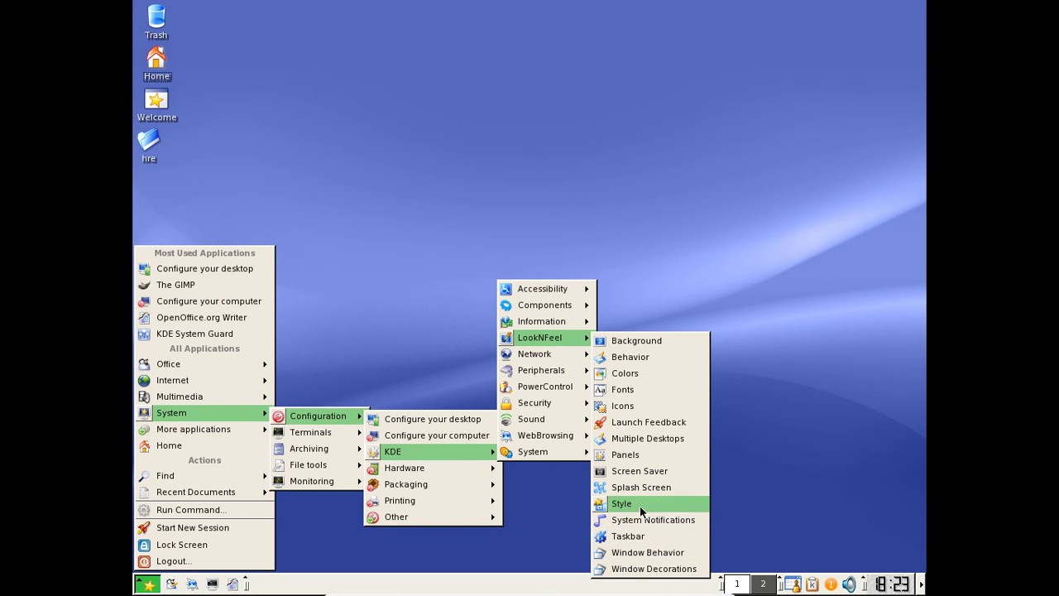
{"action": "left_click", "coordinate": [639, 505]}
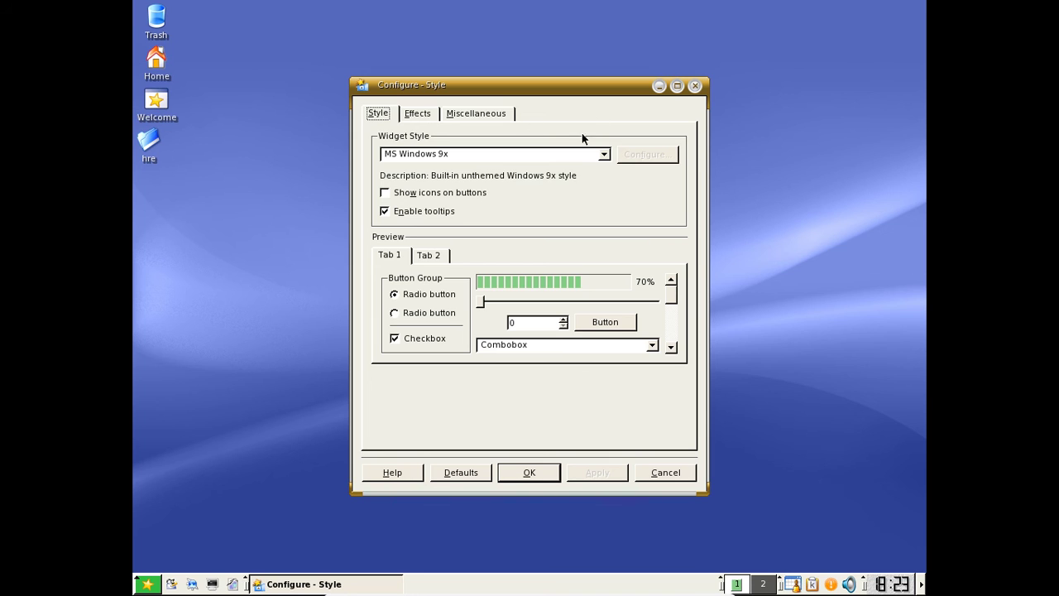
- Preview the B3/KDE widget style
{"action": "left_click", "coordinate": [605, 154]}
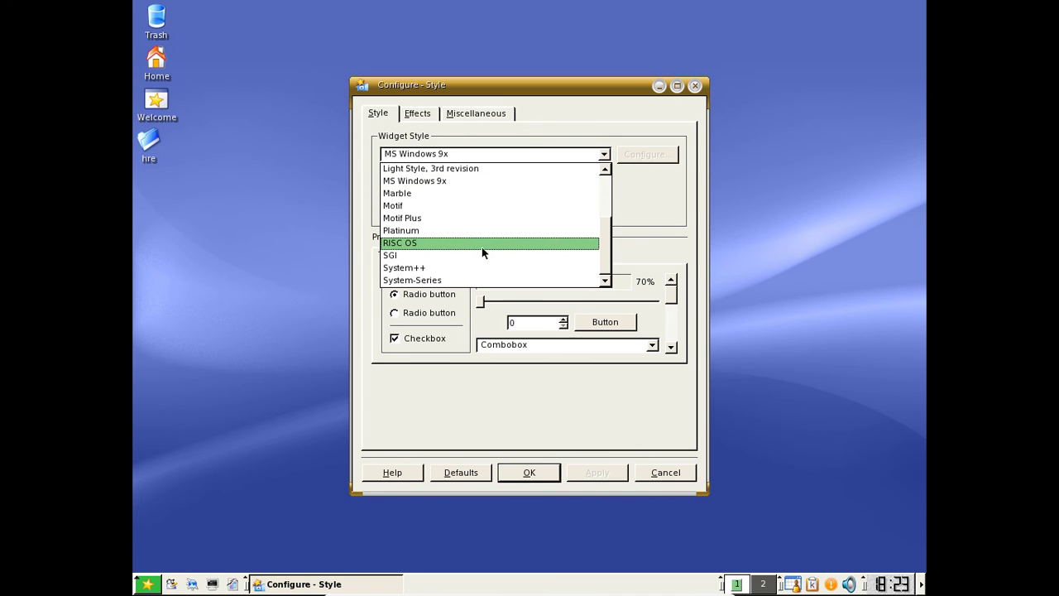
{"action": "scroll", "coordinate": [466, 261], "scroll_direction": "up", "scroll_amount": 3}
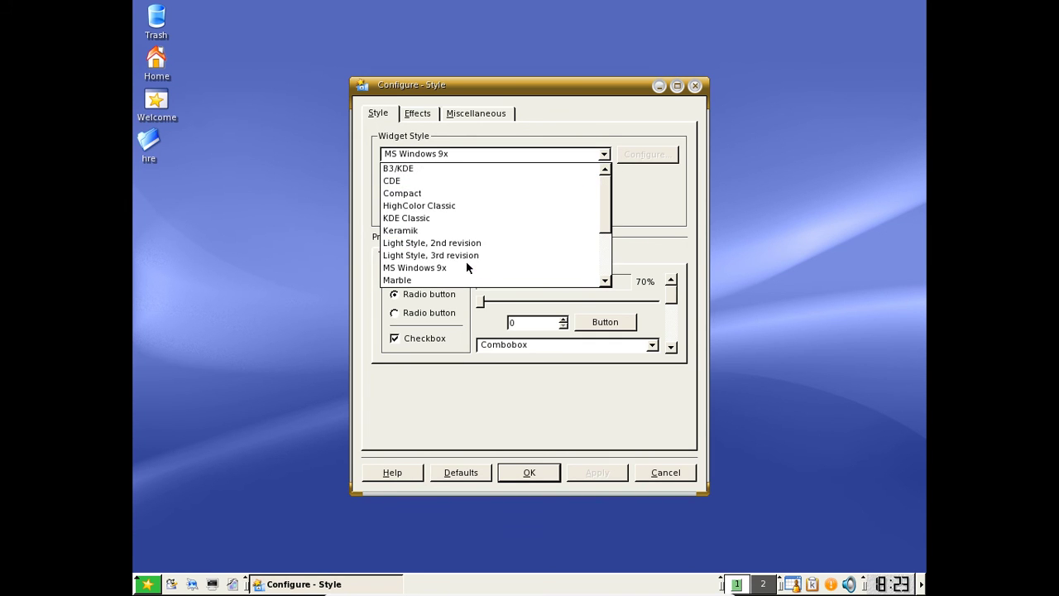
{"action": "left_click", "coordinate": [453, 170]}
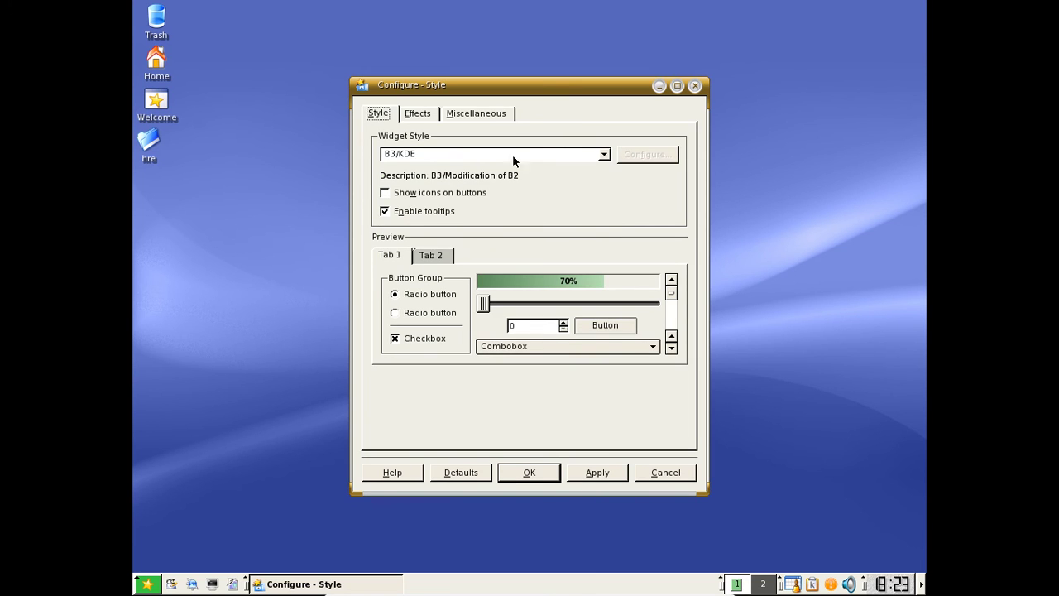
- Set the widget style to Keramik and apply it to the desktop
{"action": "left_click", "coordinate": [605, 154]}
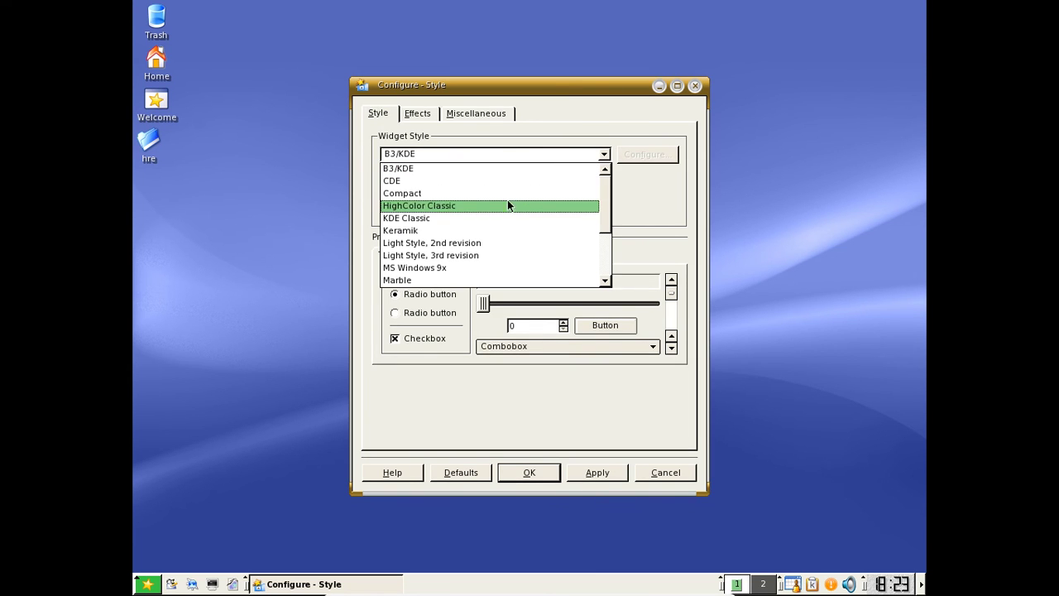
{"action": "left_click", "coordinate": [468, 230]}
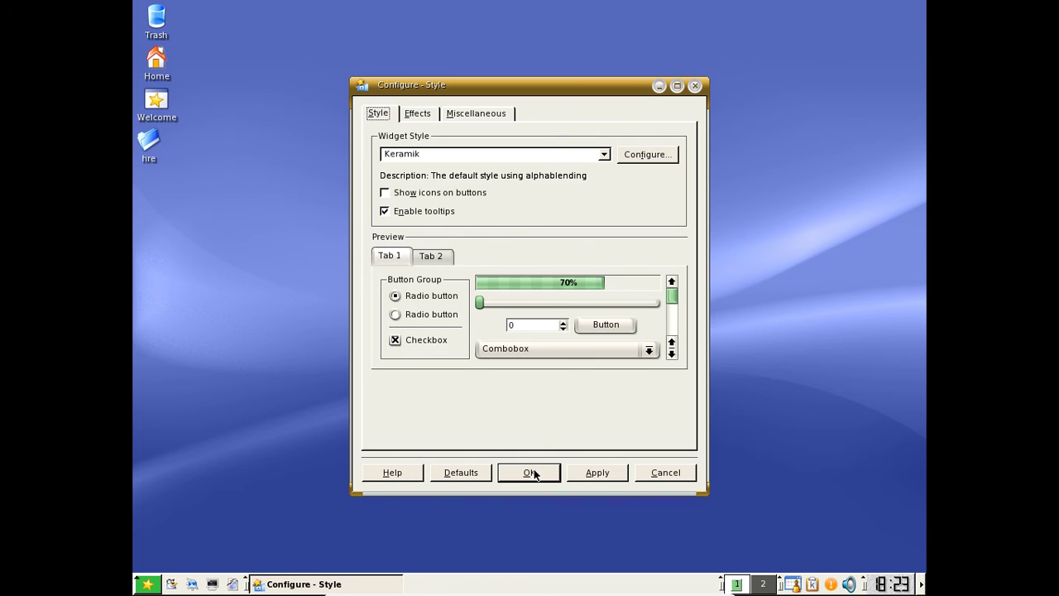
{"action": "left_click", "coordinate": [622, 480]}
- Look through the Effects and Miscellaneous style settings and close the Style configuration
{"action": "left_click", "coordinate": [415, 117]}
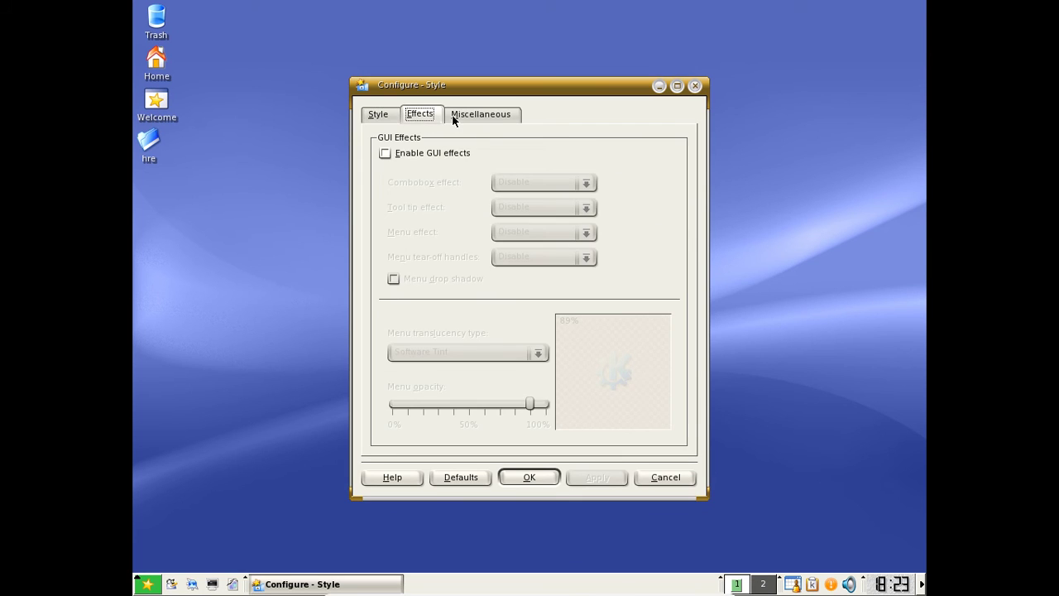
{"action": "left_click", "coordinate": [459, 115]}
{"action": "left_click", "coordinate": [418, 114]}
{"action": "left_click", "coordinate": [387, 120]}
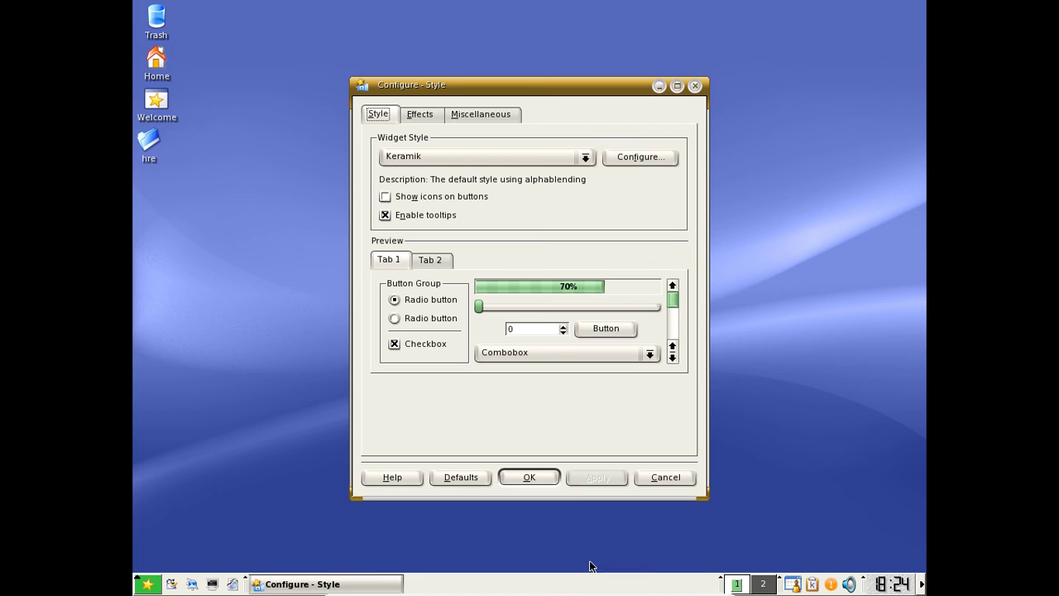
{"action": "left_click", "coordinate": [555, 477]}
- Open the Window Decorations settings from the LookNFeel group of the KDE system configuration entries
{"action": "left_click", "coordinate": [147, 583]}
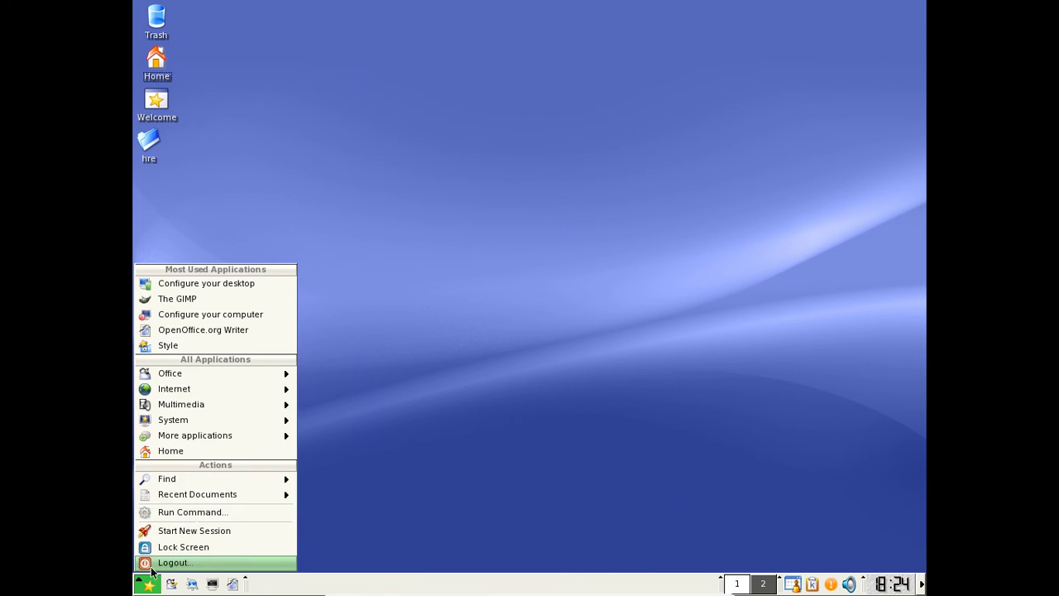
{"action": "mouse_move", "coordinate": [369, 422]}
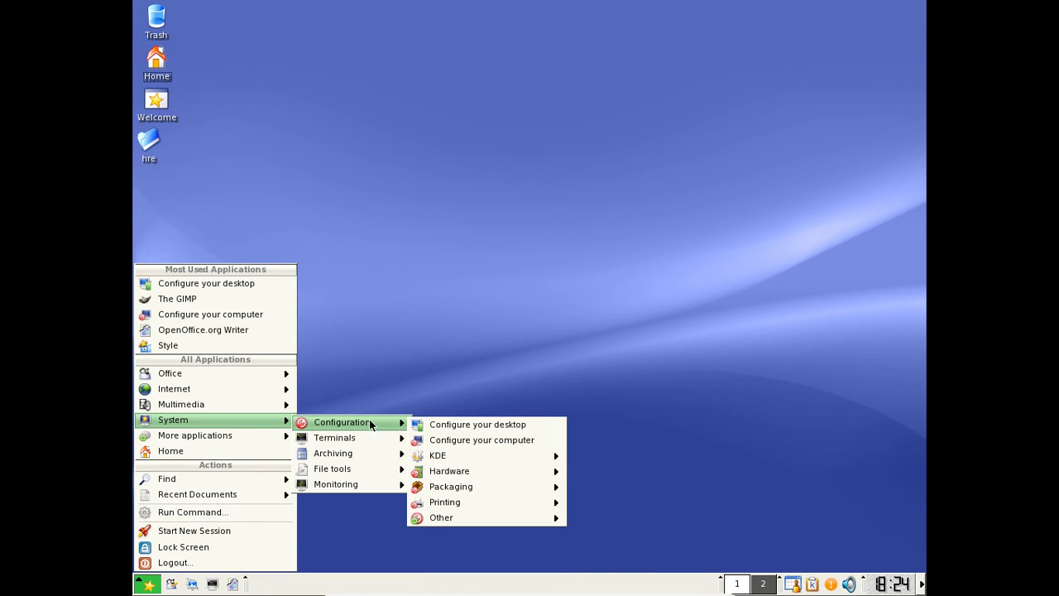
{"action": "mouse_move", "coordinate": [618, 416]}
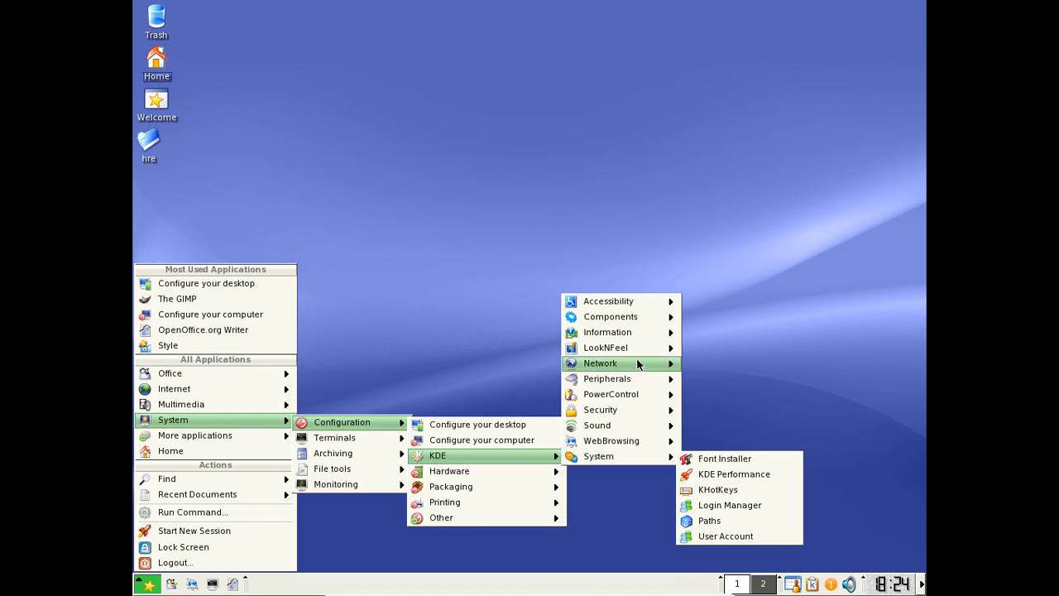
{"action": "mouse_move", "coordinate": [629, 348]}
{"action": "left_click", "coordinate": [718, 571]}
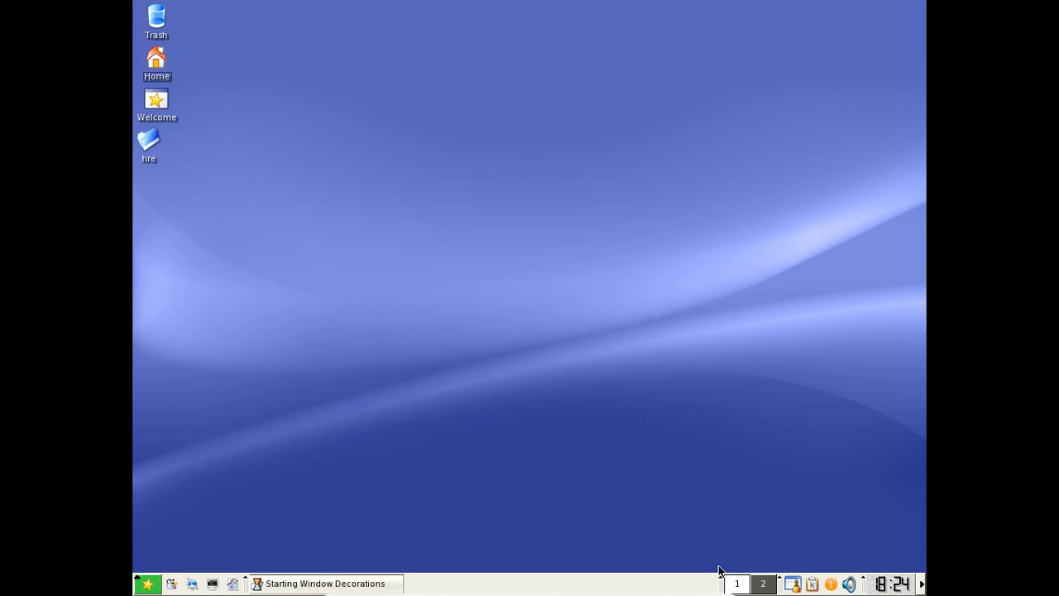
- Set the window decoration to Keramik, apply it and close the Window Decorations configuration
{"action": "left_click", "coordinate": [484, 214]}
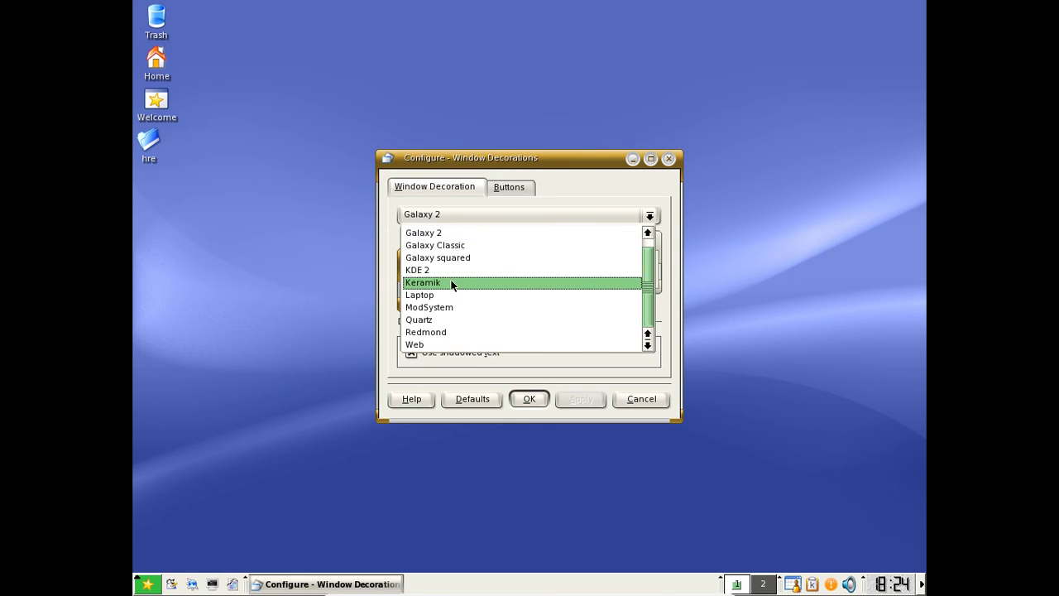
{"action": "left_click", "coordinate": [448, 280]}
{"action": "left_click", "coordinate": [581, 444]}
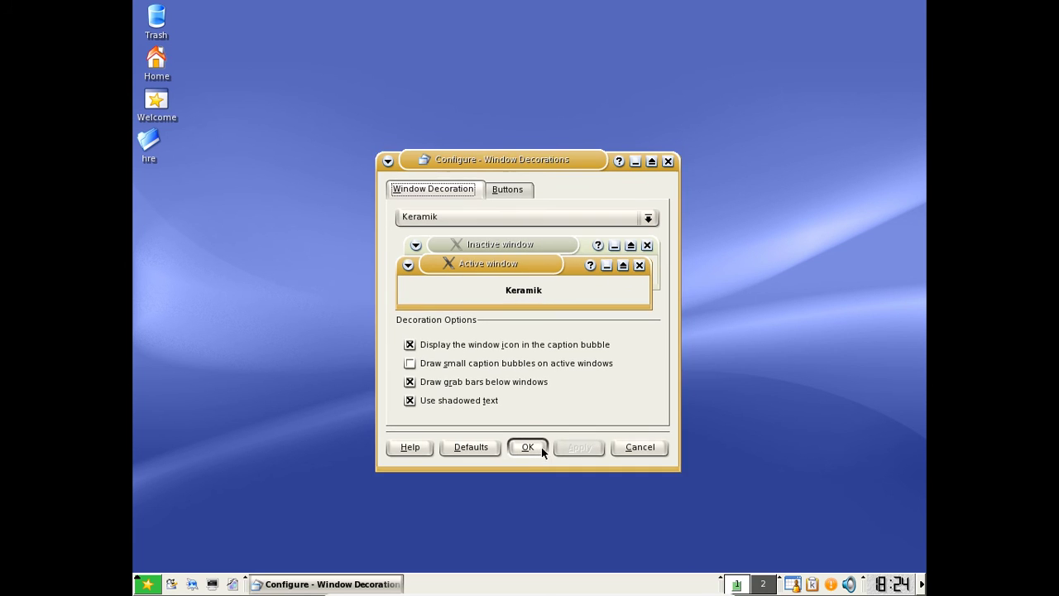
{"action": "left_click", "coordinate": [528, 447]}
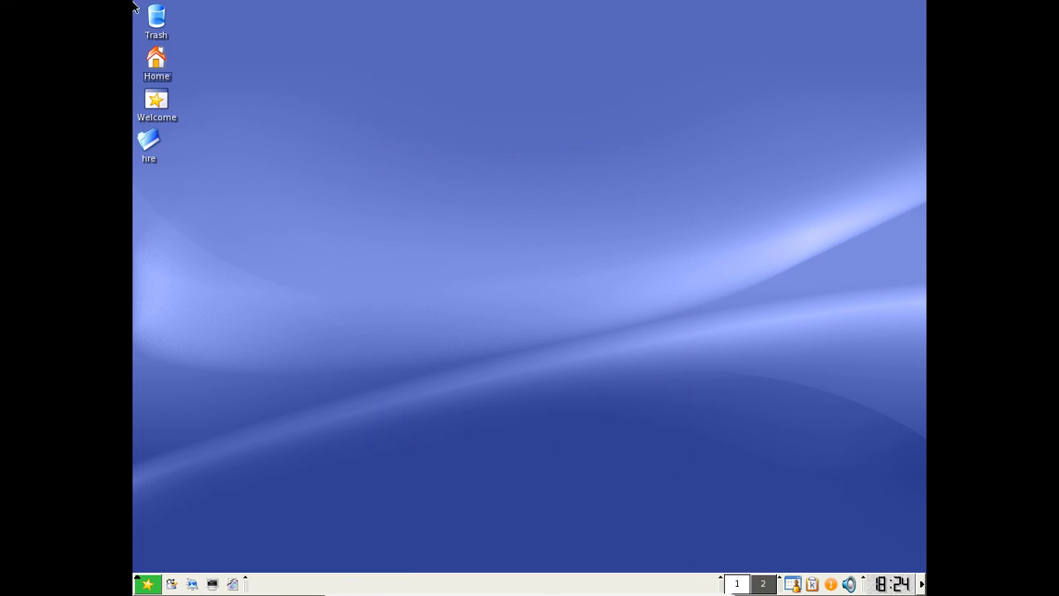
- Open the home folder from the desktop, move its window away from the corner, and roll it up and back down
{"action": "left_click", "coordinate": [157, 60]}
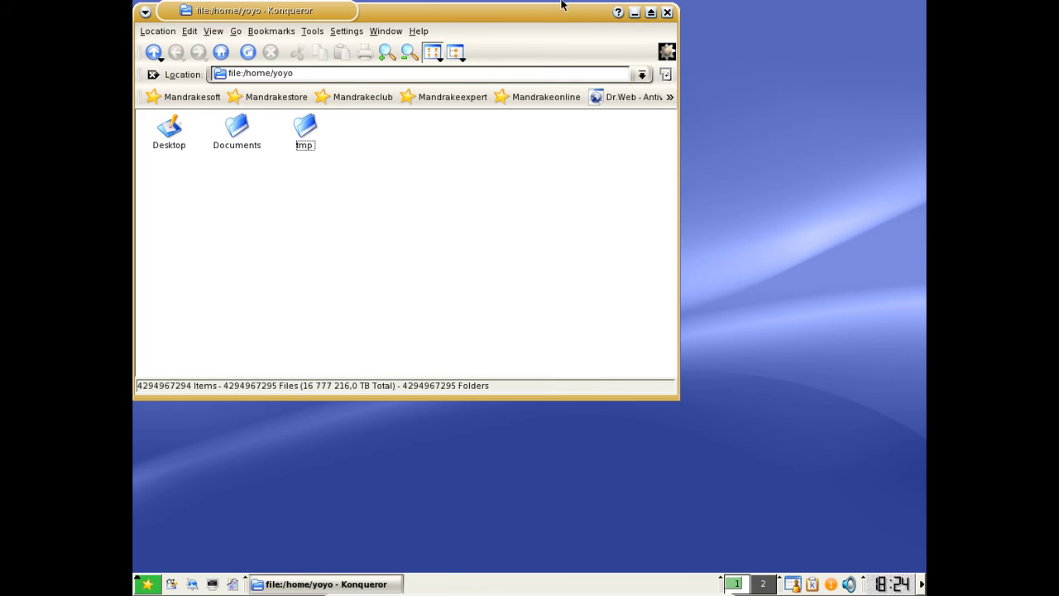
{"action": "mouse_move", "coordinate": [584, 11]}
{"action": "left_mouse_down"}
{"action": "mouse_move", "coordinate": [592, 36]}
{"action": "mouse_move", "coordinate": [622, 56]}
{"action": "left_mouse_up"}
{"action": "double_click", "coordinate": [623, 57]}
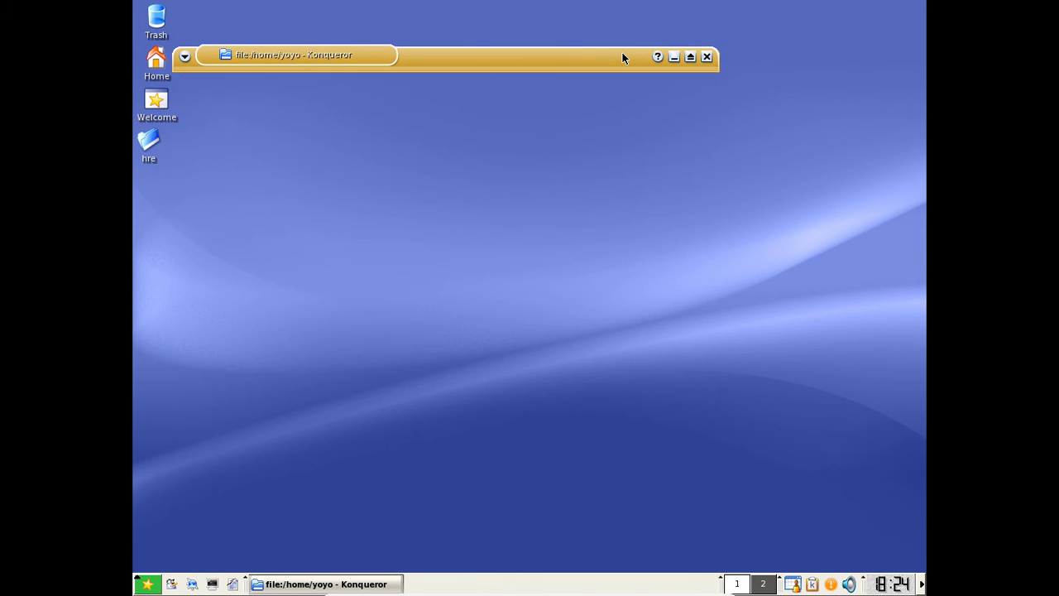
{"action": "double_click", "coordinate": [621, 55]}
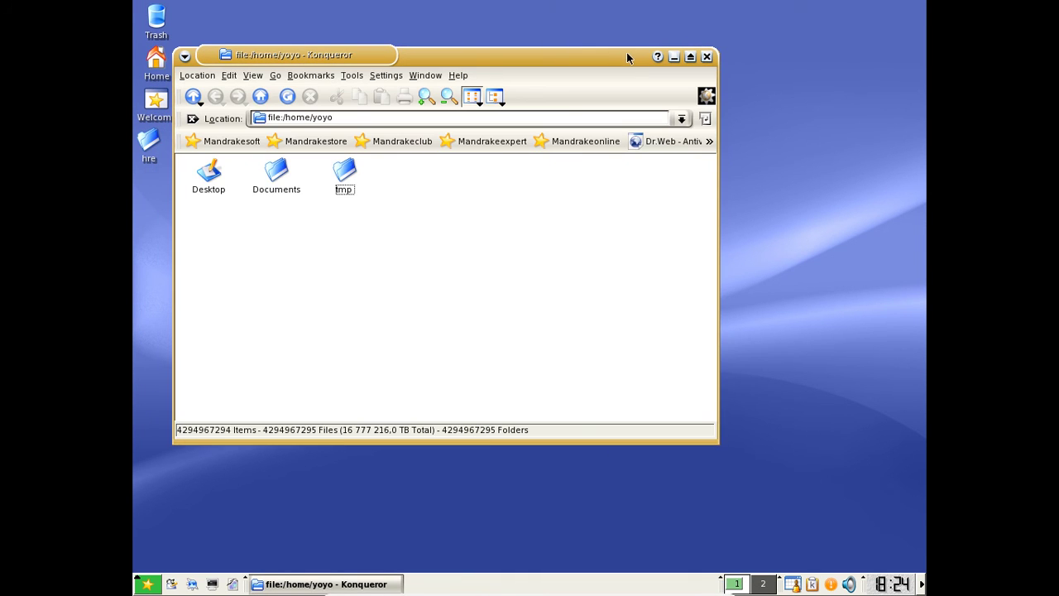
- Maximize the home folder window and look through its bookmark commands
{"action": "left_click", "coordinate": [690, 56]}
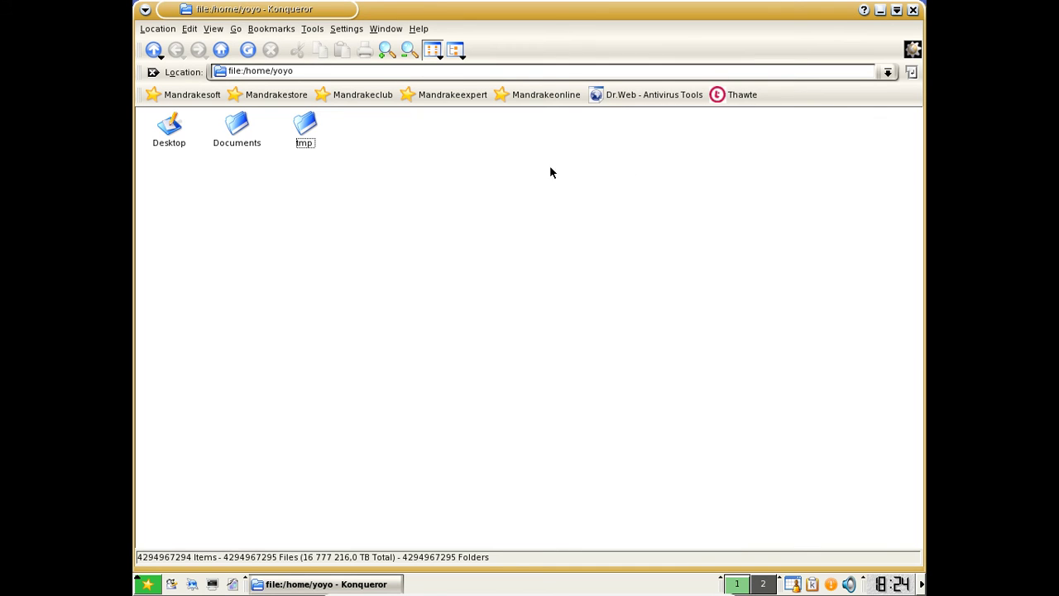
{"action": "left_click", "coordinate": [249, 29]}
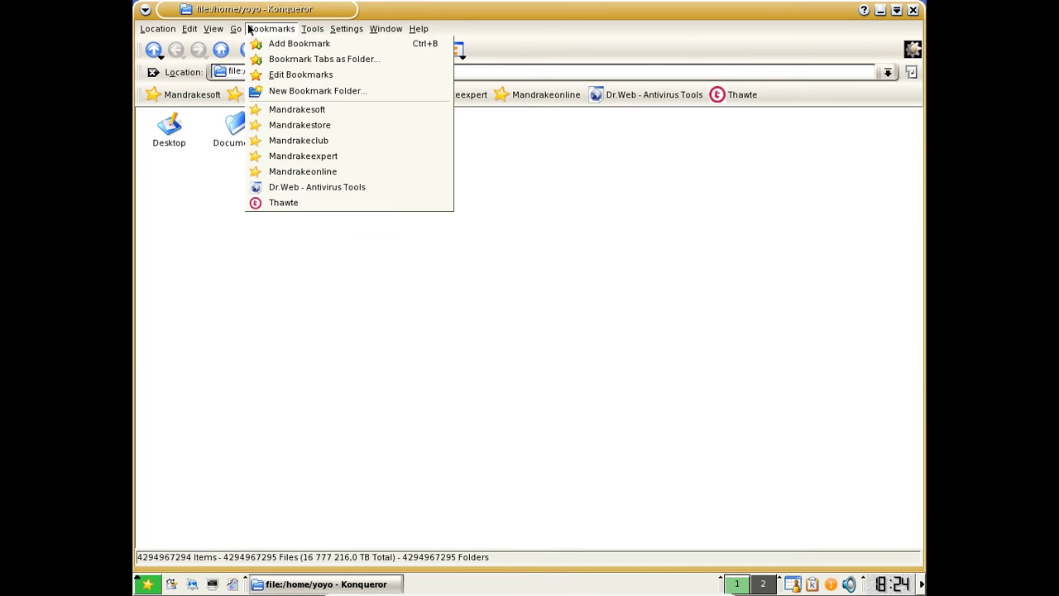
{"action": "left_click", "coordinate": [369, 263]}
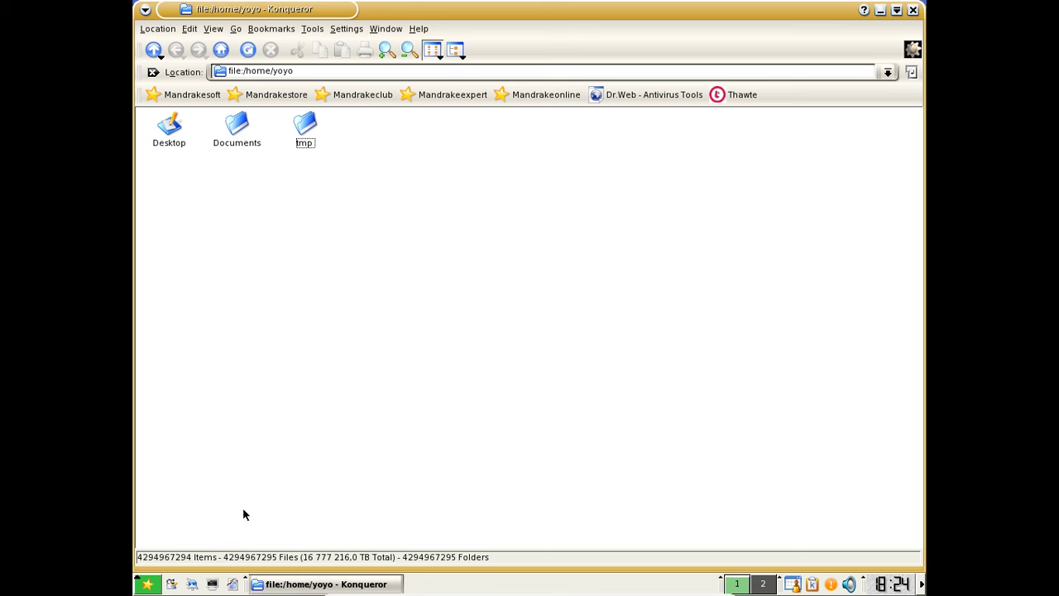
- Open the Colors settings from the LookNFeel group of the KDE system configuration entries
{"action": "left_click", "coordinate": [149, 586]}
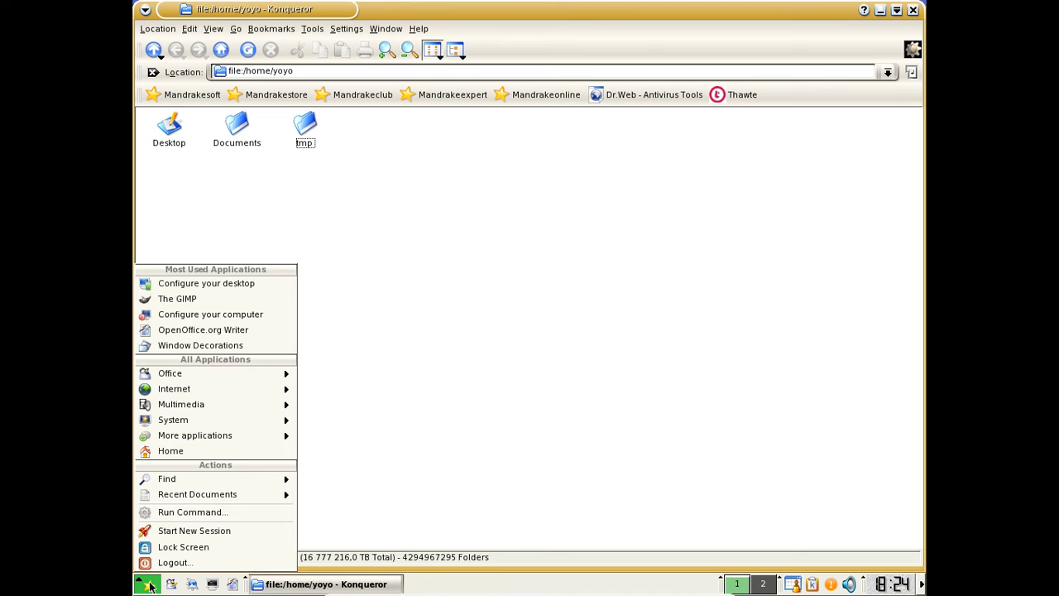
{"action": "mouse_move", "coordinate": [221, 374]}
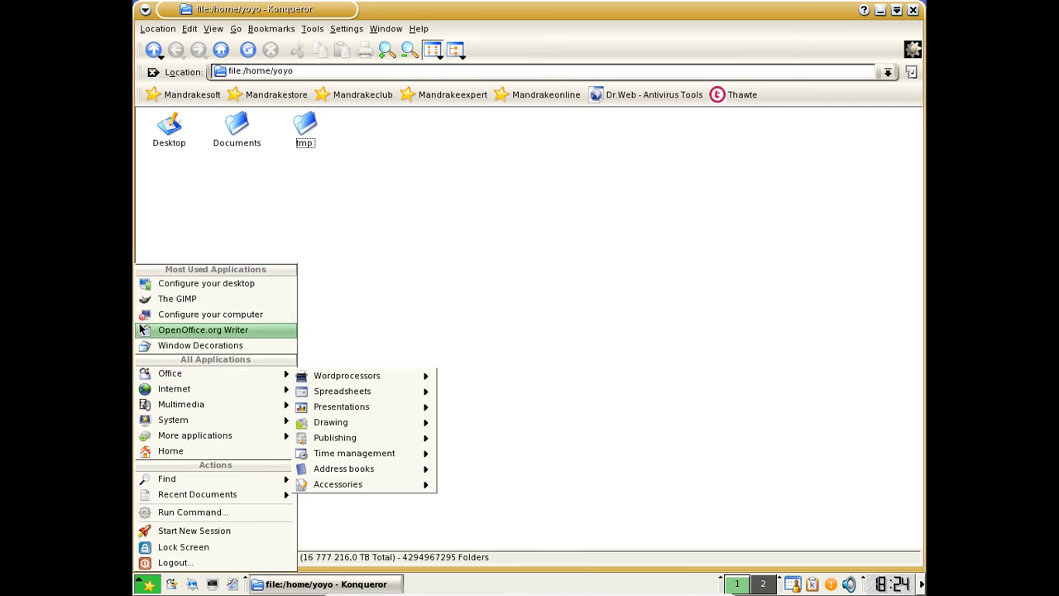
{"action": "mouse_move", "coordinate": [207, 424]}
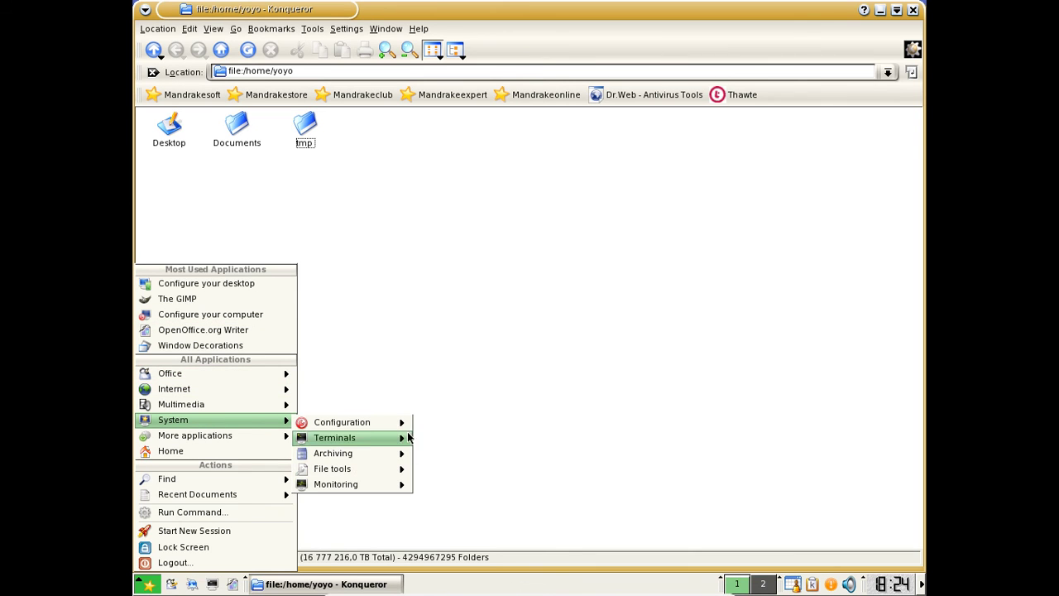
{"action": "mouse_move", "coordinate": [348, 422]}
{"action": "mouse_move", "coordinate": [439, 456]}
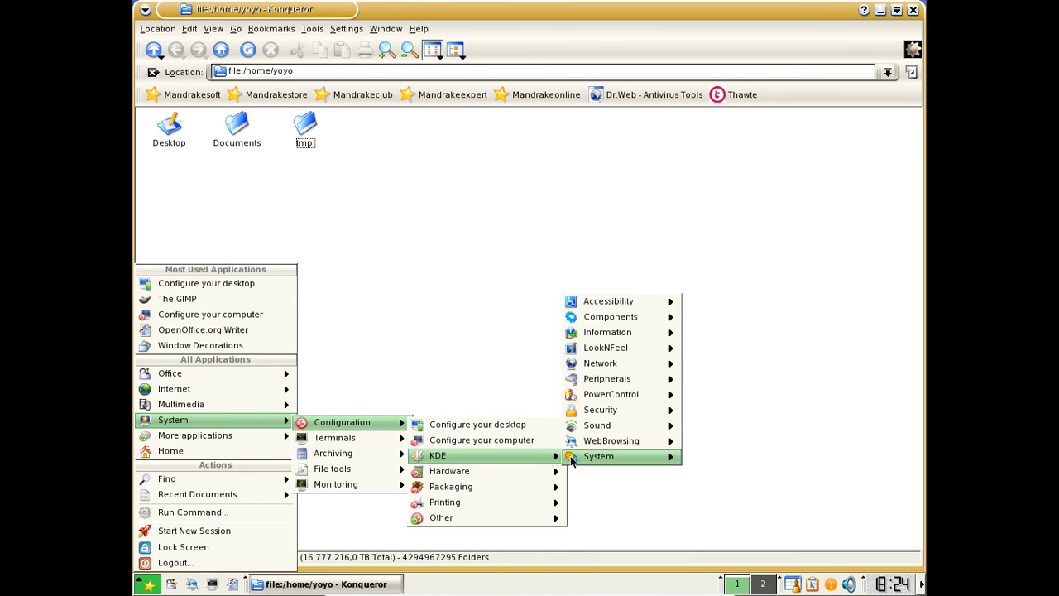
{"action": "mouse_move", "coordinate": [614, 392]}
{"action": "mouse_move", "coordinate": [617, 348]}
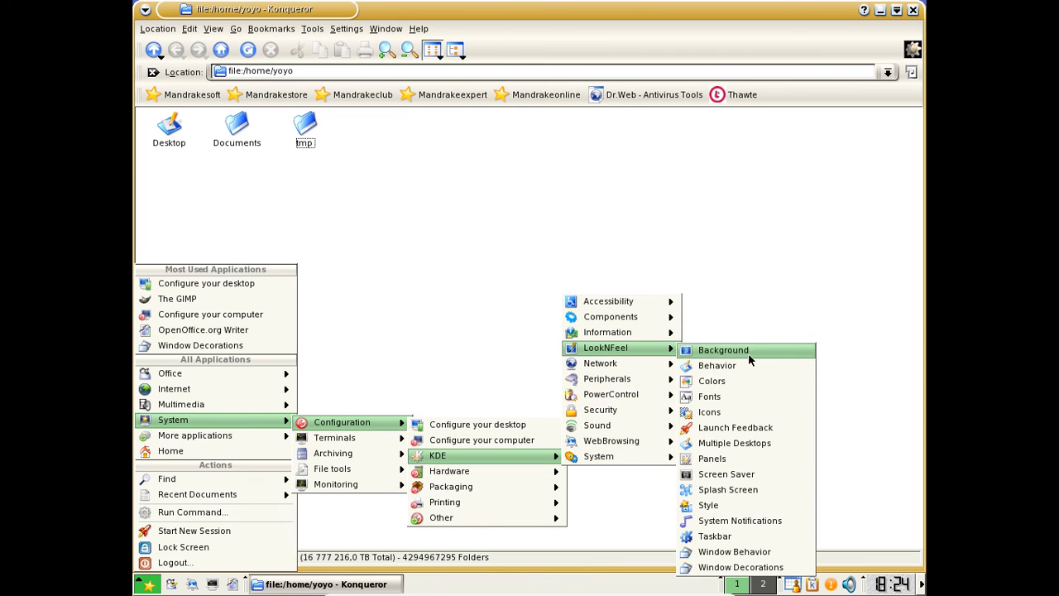
{"action": "left_click", "coordinate": [742, 374]}
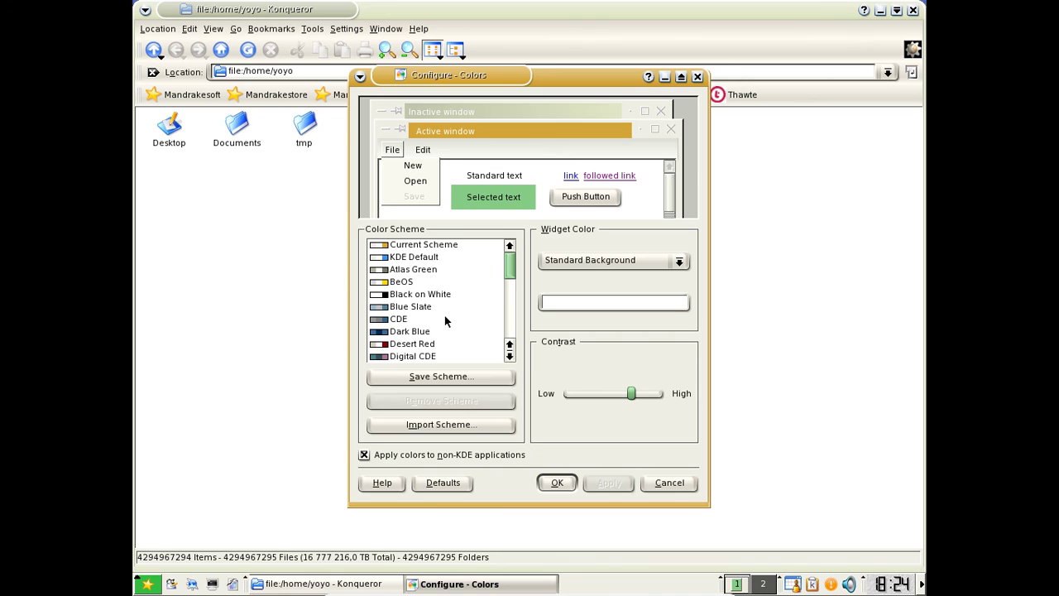
- Try the KDE Default color scheme on the desktop
{"action": "left_click", "coordinate": [422, 260]}
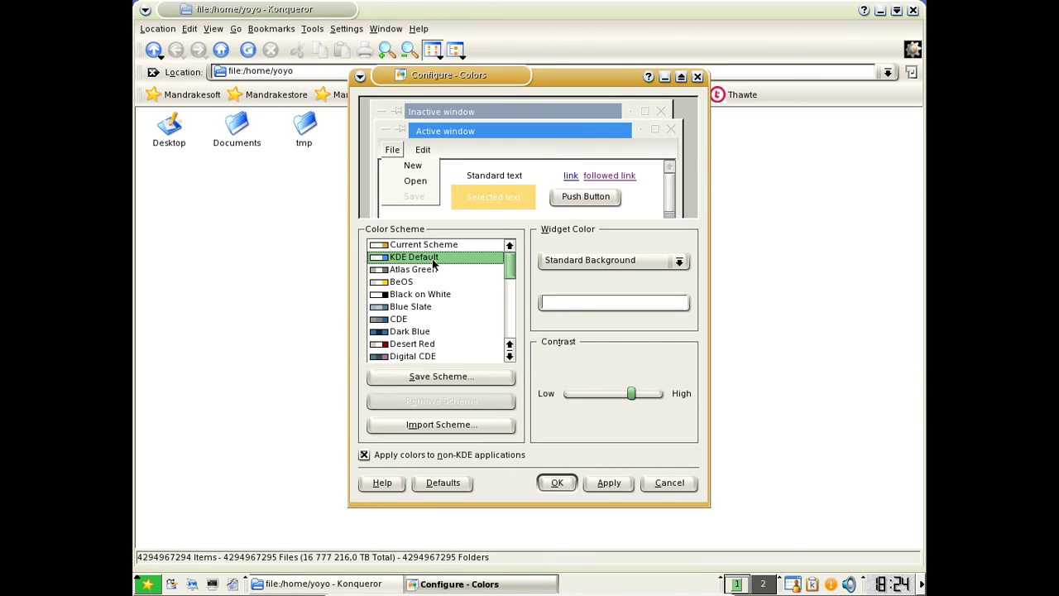
{"action": "left_click", "coordinate": [617, 483]}
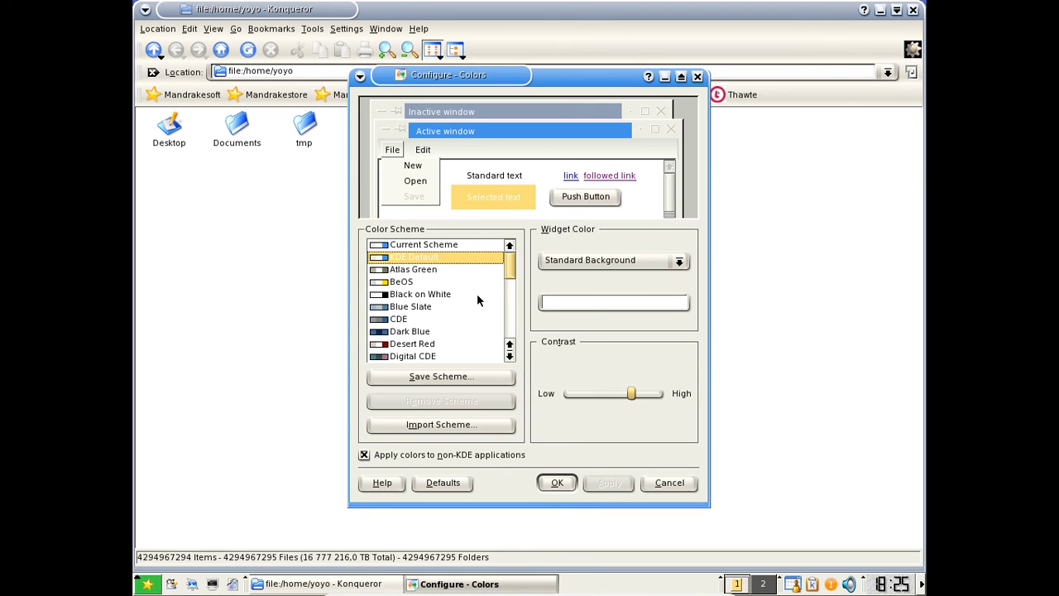
- Apply the Keramik color scheme to the desktop, closing the Colors configuration and the home folder window
{"action": "scroll", "coordinate": [477, 293], "scroll_direction": "down", "scroll_amount": 4}
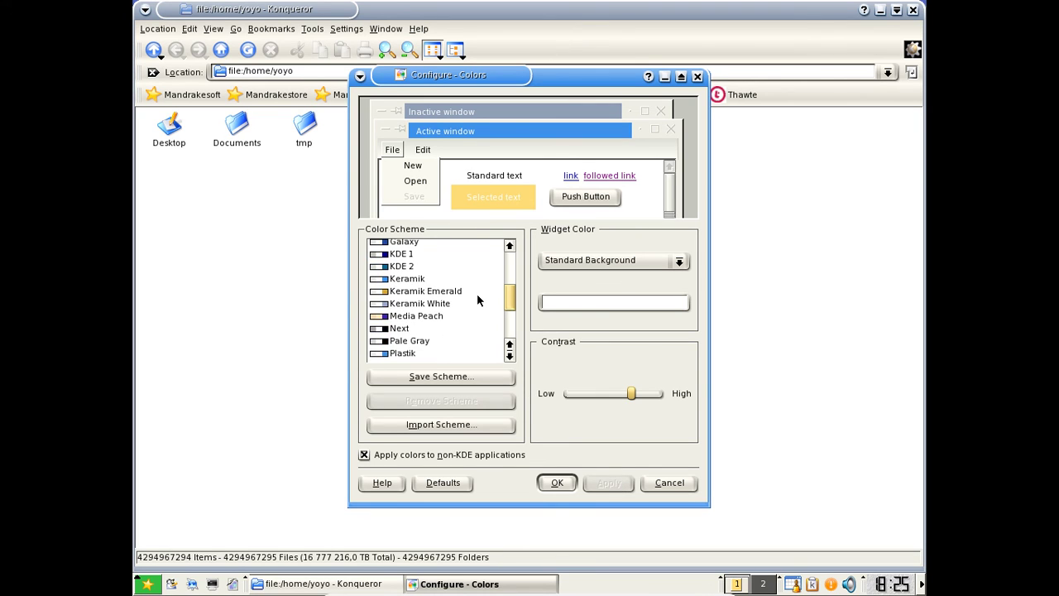
{"action": "left_click", "coordinate": [426, 278]}
{"action": "left_click", "coordinate": [597, 483]}
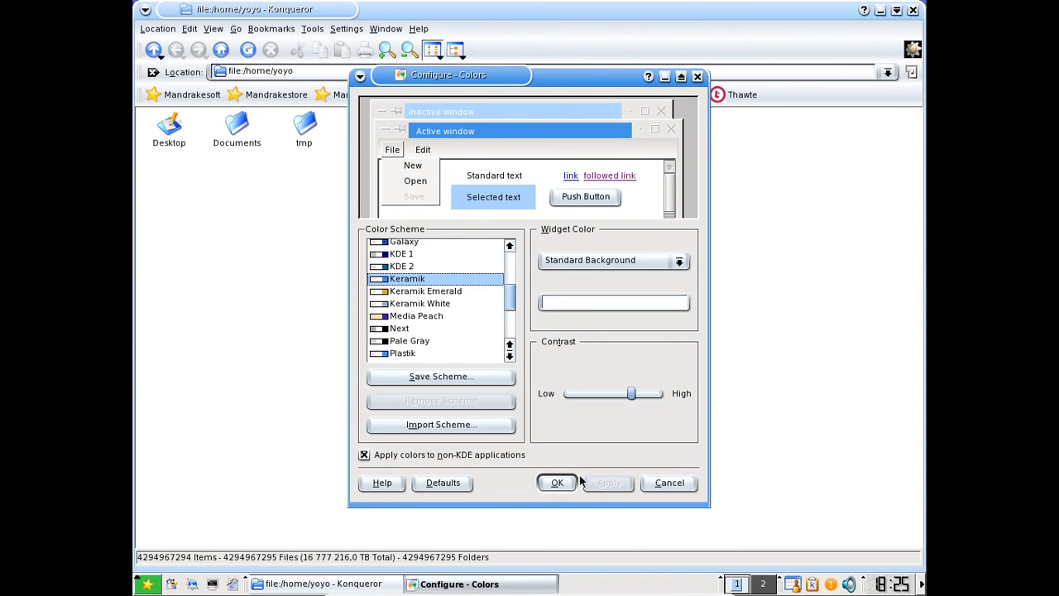
{"action": "scroll", "coordinate": [447, 326], "scroll_direction": "down", "scroll_amount": 4}
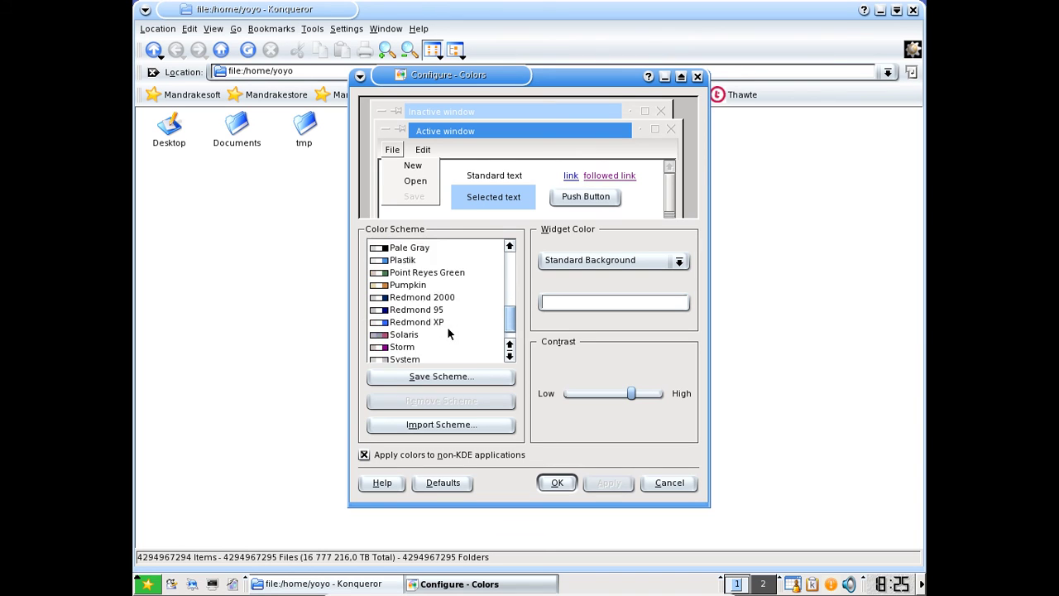
{"action": "scroll", "coordinate": [454, 343], "scroll_direction": "up", "scroll_amount": 7}
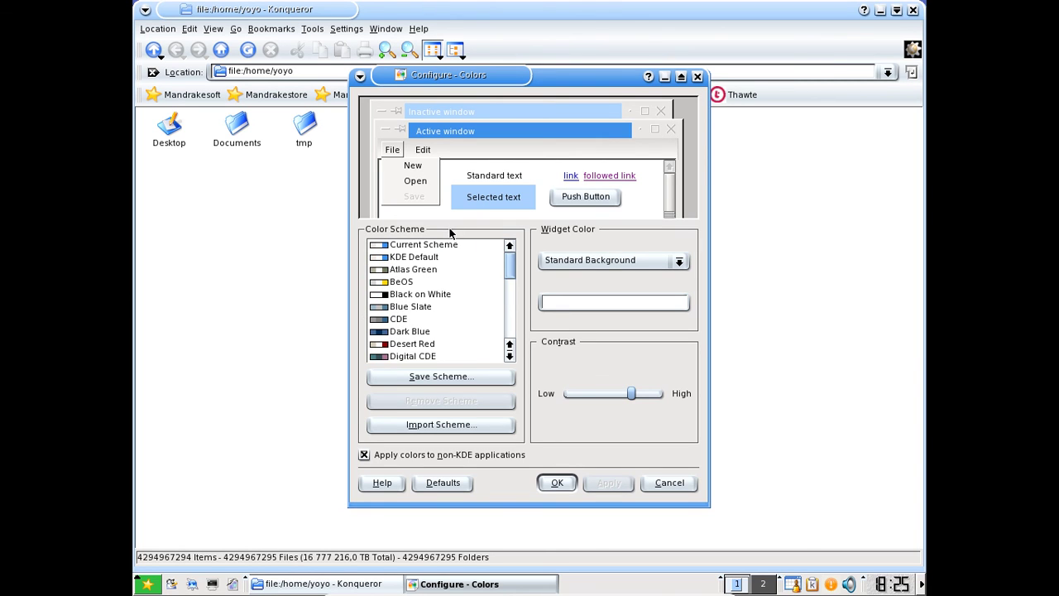
{"action": "left_click", "coordinate": [553, 483]}
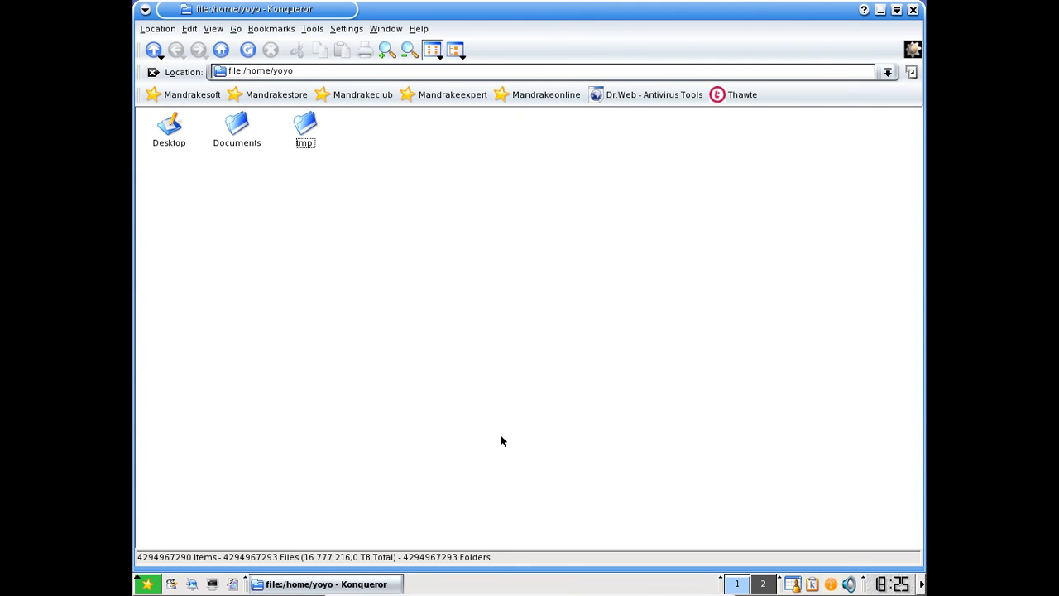
{"action": "left_click", "coordinate": [913, 9]}
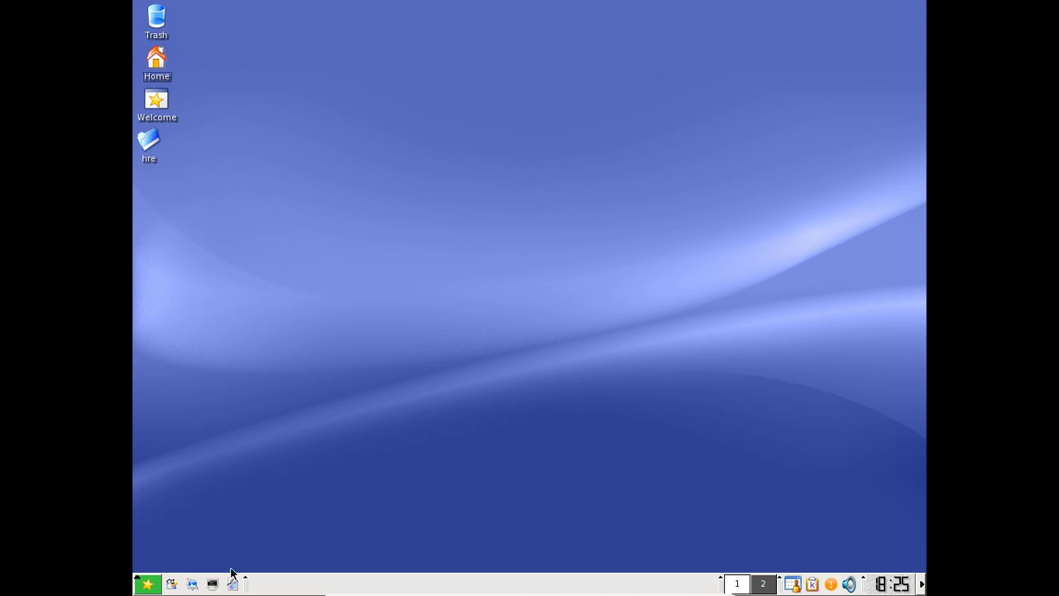
- Look through the icon sorting, icon alignment and window arrangement options available for the desktop
{"action": "right_click", "coordinate": [326, 318]}
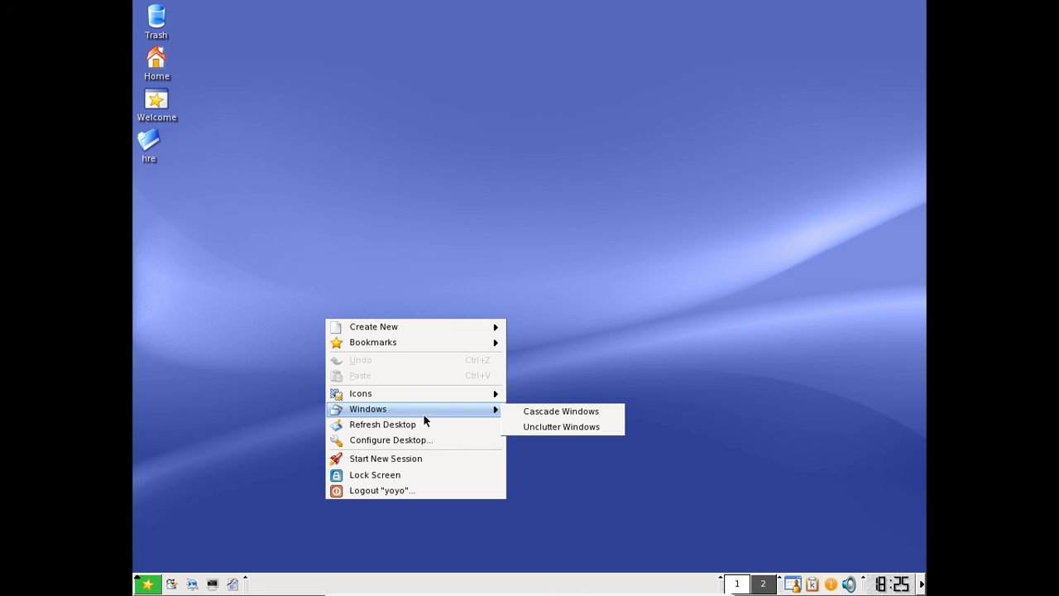
{"action": "mouse_move", "coordinate": [453, 400]}
{"action": "mouse_move", "coordinate": [525, 396]}
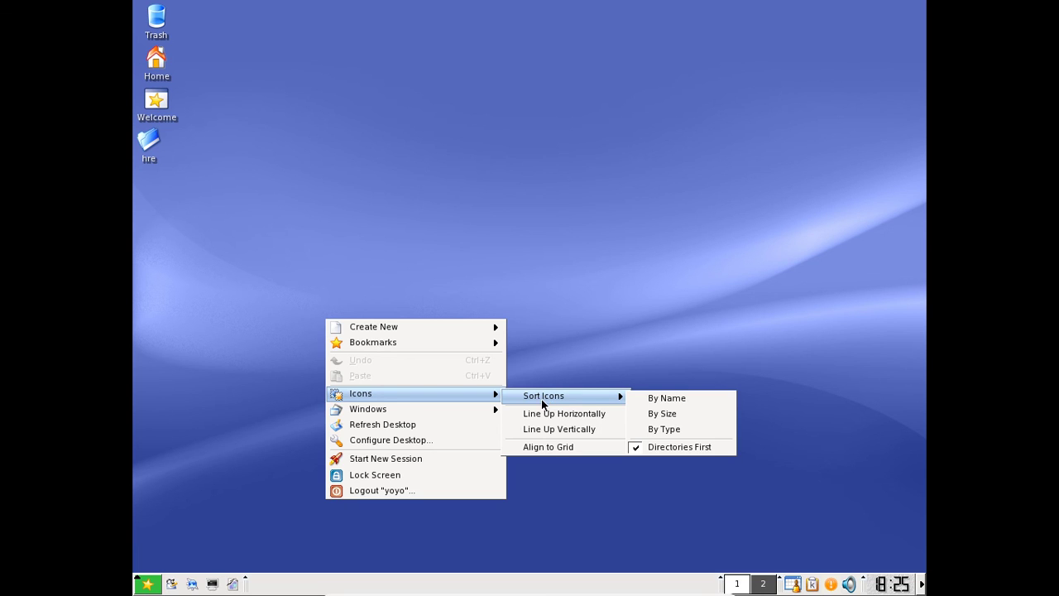
{"action": "mouse_move", "coordinate": [427, 414]}
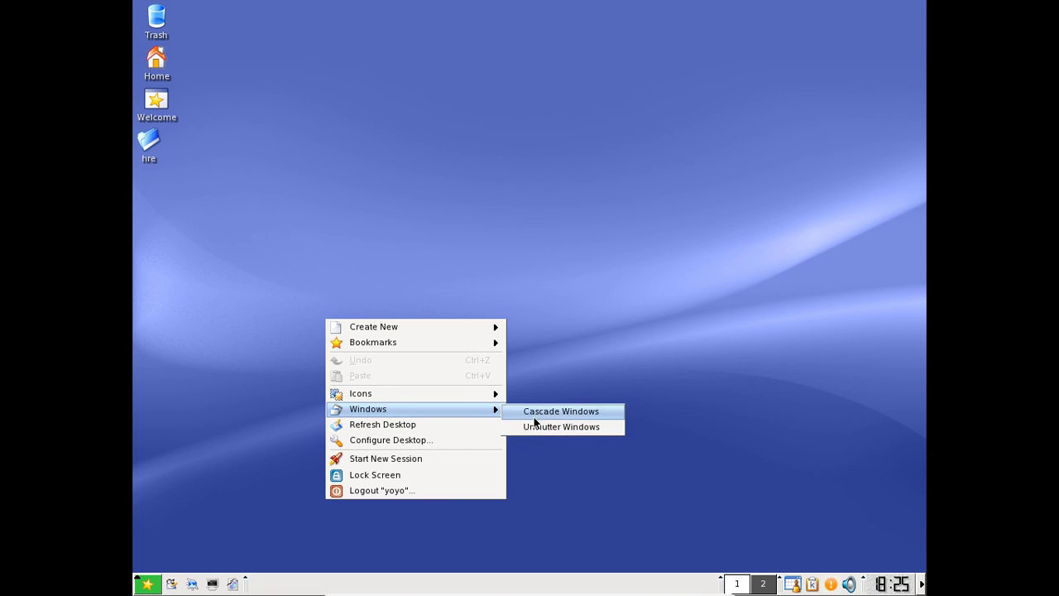
{"action": "mouse_move", "coordinate": [464, 394]}
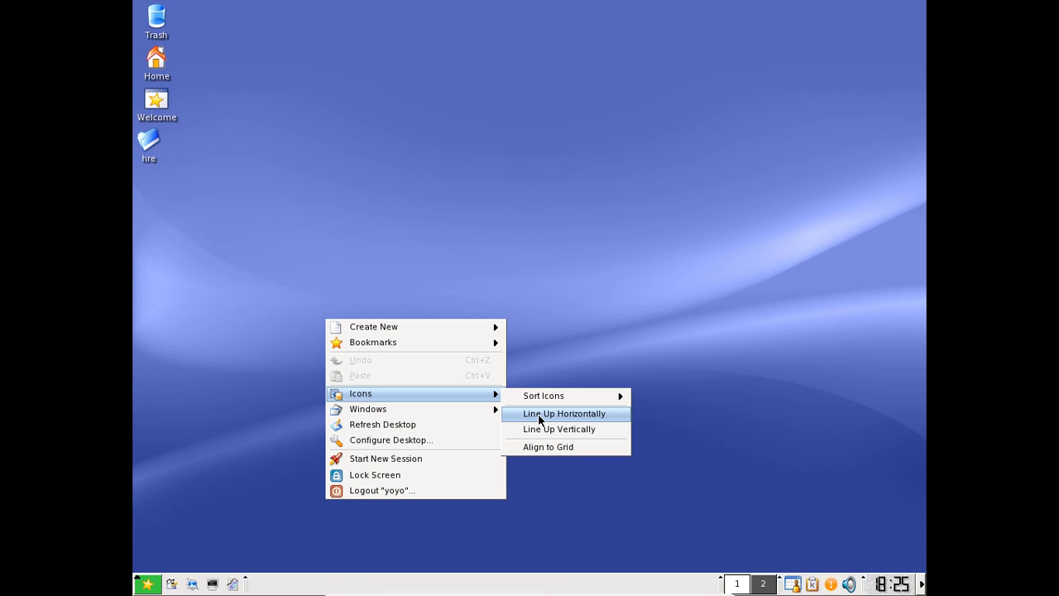
{"action": "left_click", "coordinate": [584, 149]}
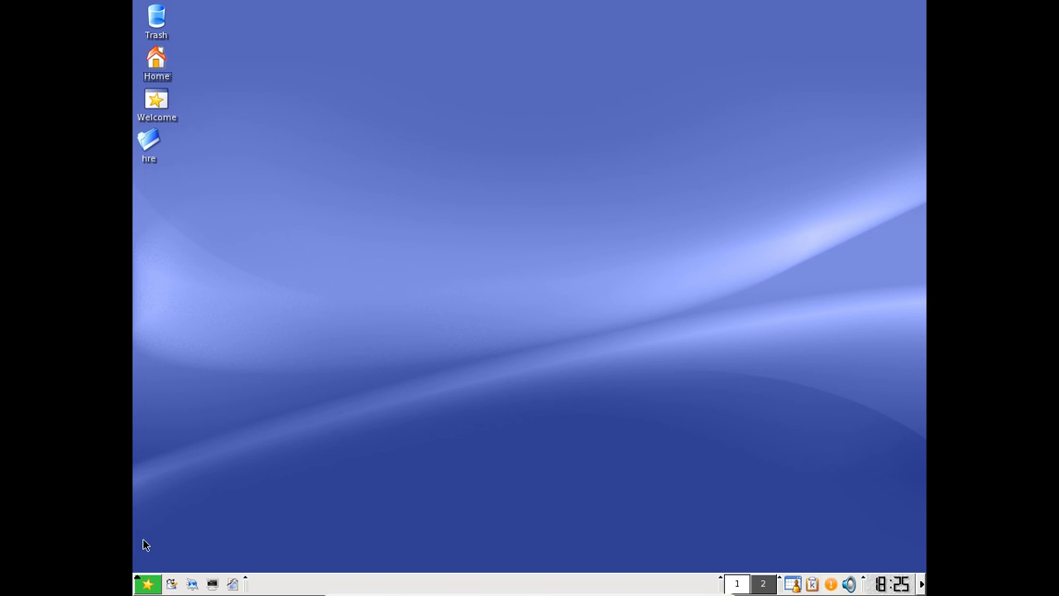
- Log out of the session and turn off the computer
{"action": "left_click", "coordinate": [147, 584]}
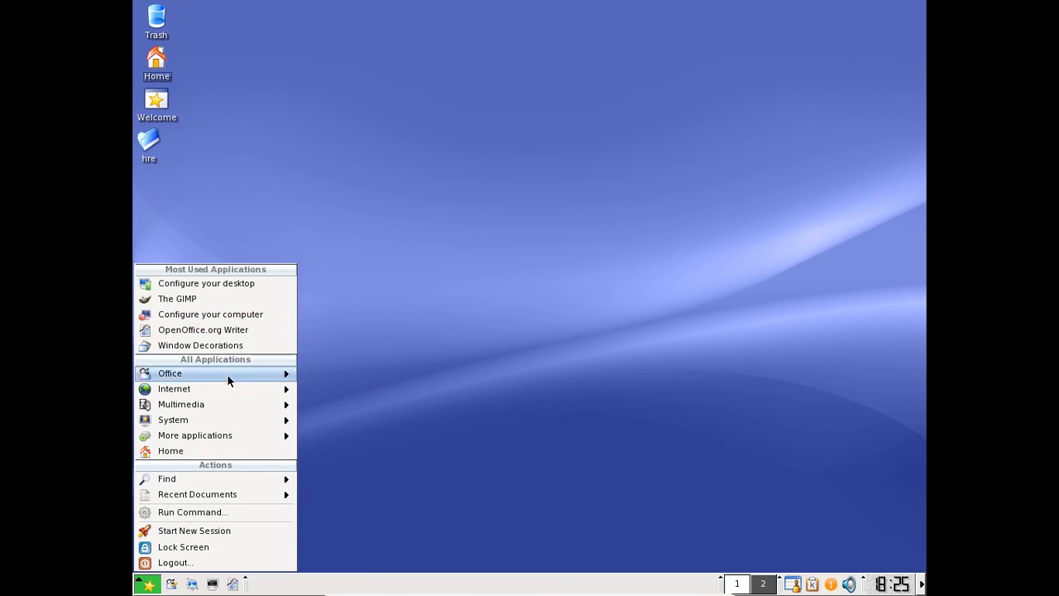
{"action": "left_click", "coordinate": [180, 562]}
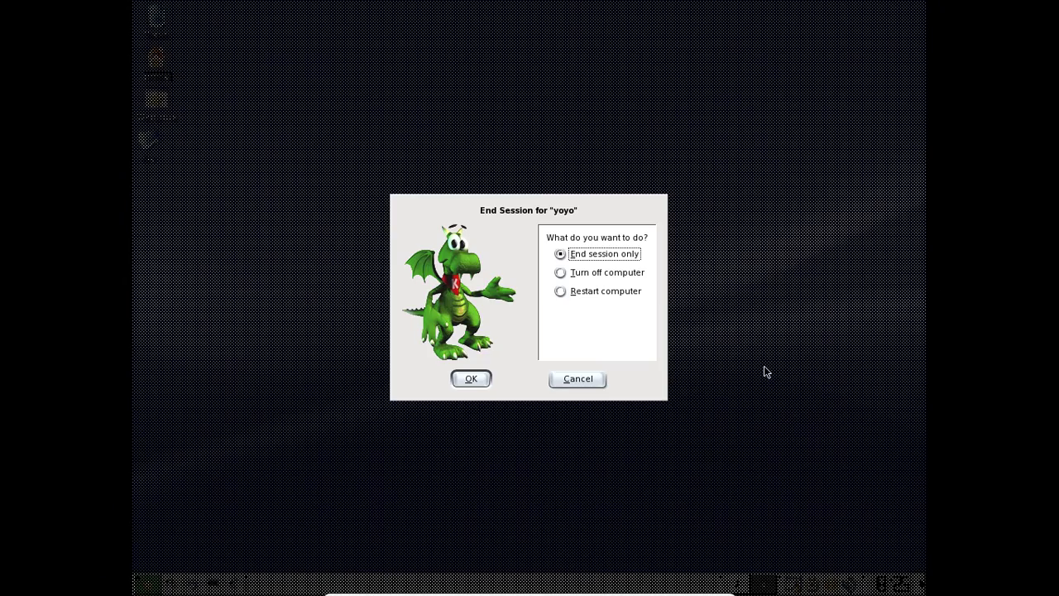
{"action": "left_click", "coordinate": [623, 277]}
{"action": "left_click", "coordinate": [471, 379]}
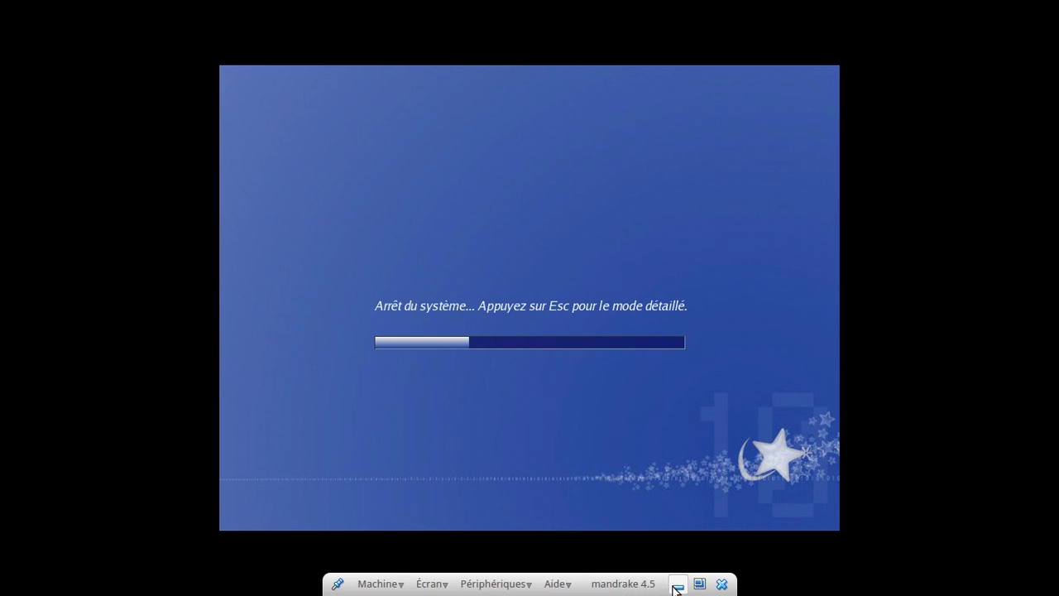
- Minimize the virtual machine, switch to Firefox and search the web for "trinity desktop"
{"action": "left_click", "coordinate": [676, 586]}
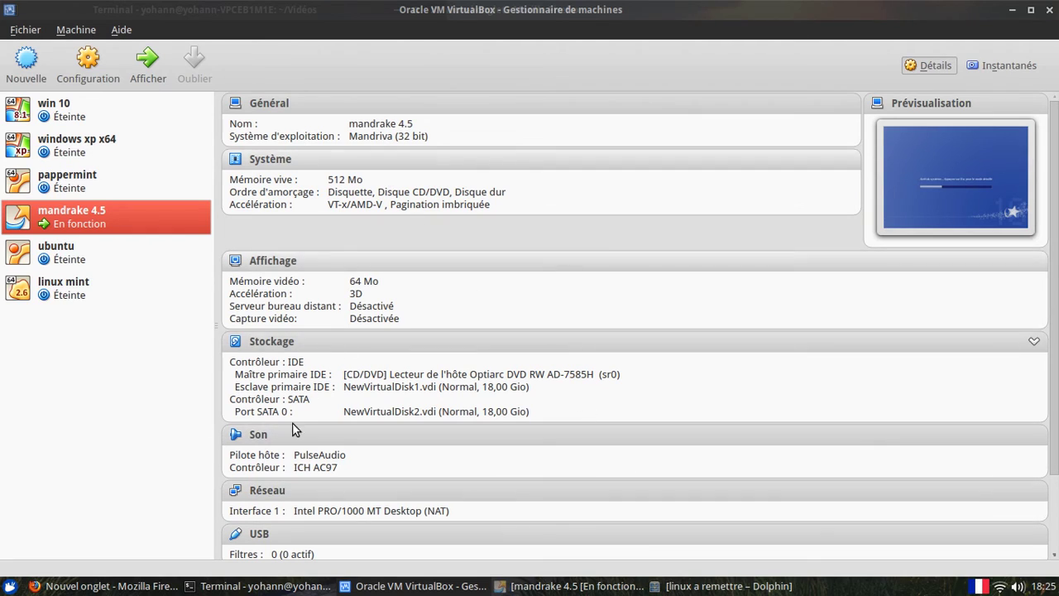
{"action": "left_click", "coordinate": [111, 586]}
{"action": "left_click", "coordinate": [731, 60]}
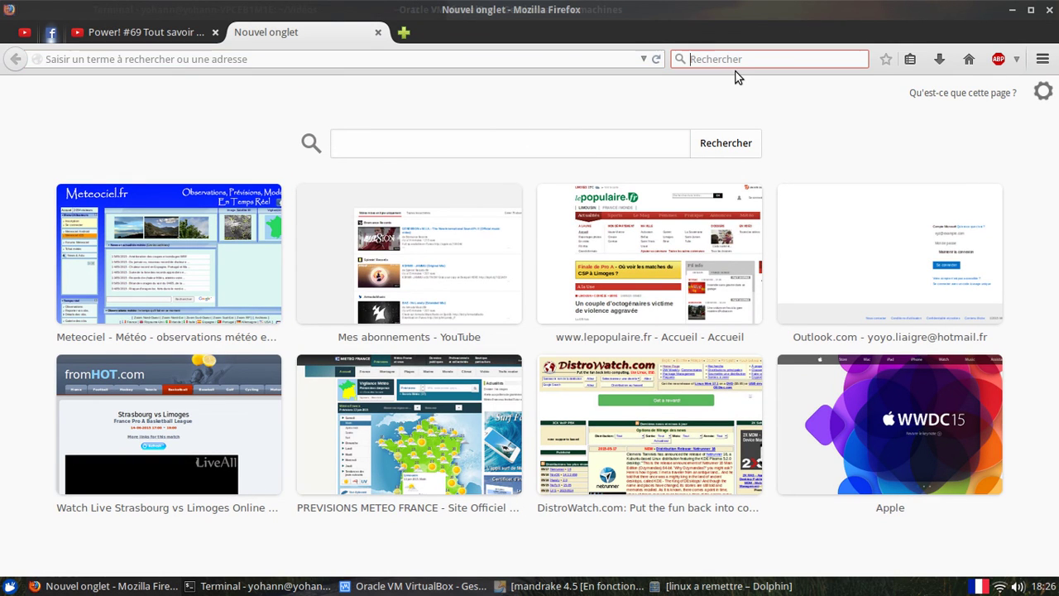
{"action": "type", "text": "trin"}
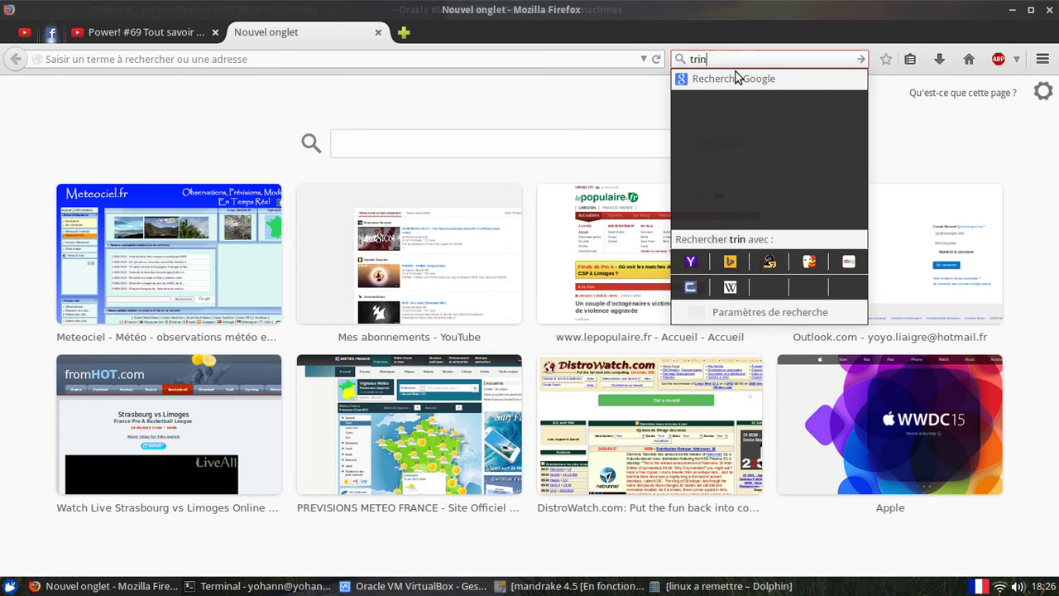
{"action": "type", "text": "ity desktop"}
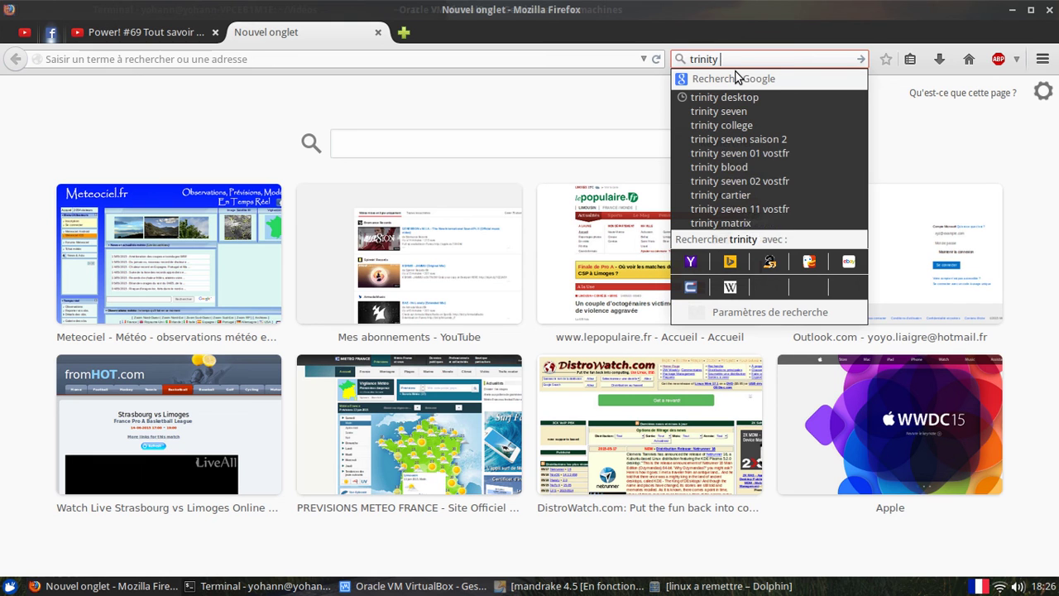
{"action": "key", "text": "Return"}
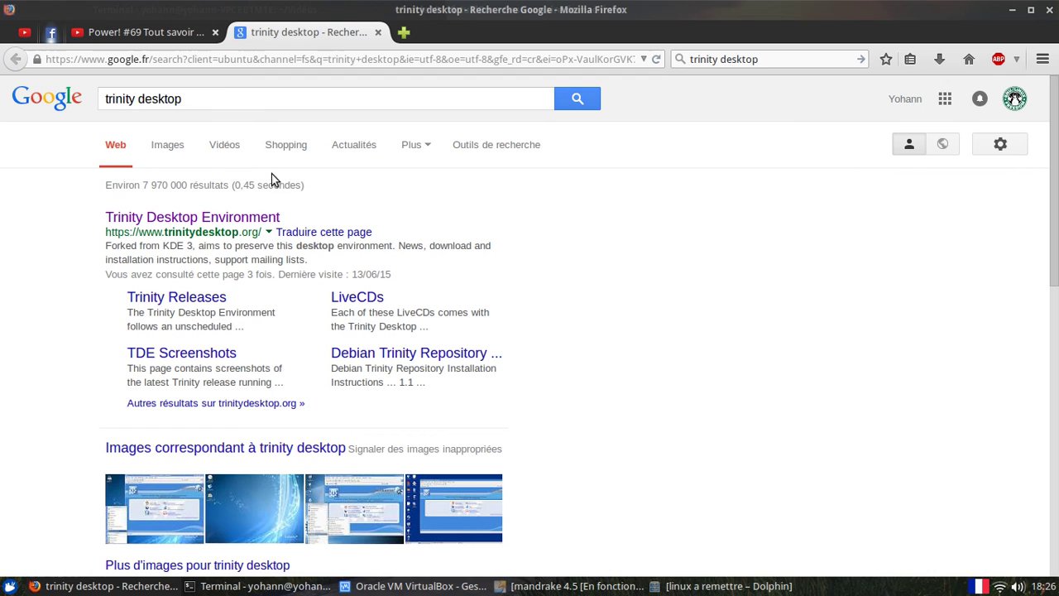
- Show the image results for "trinity desktop" and browse the first two pages of screenshots
{"action": "left_click", "coordinate": [180, 149]}
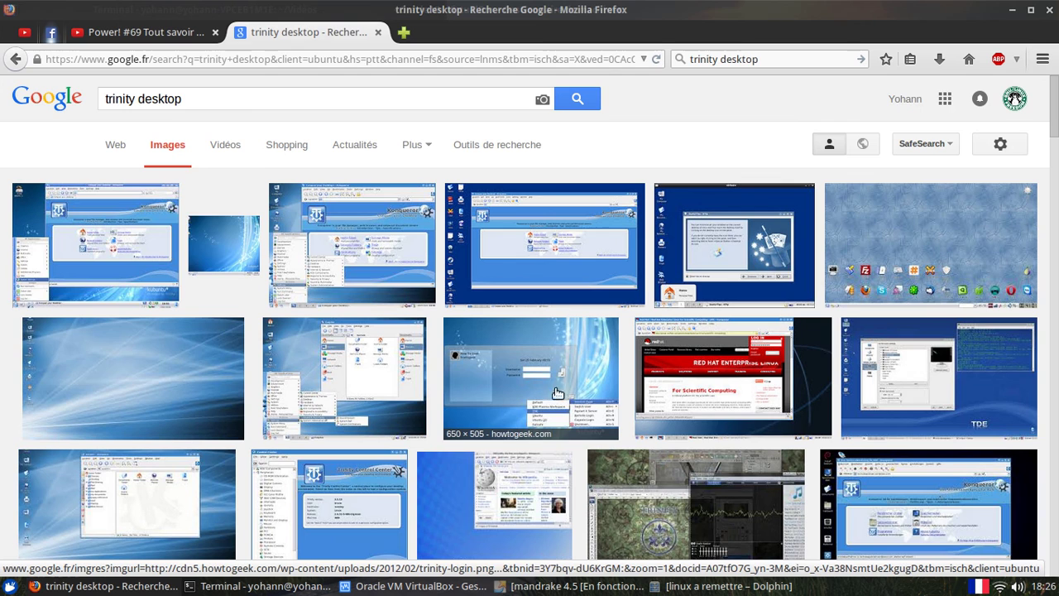
{"action": "scroll", "coordinate": [763, 338], "scroll_direction": "down", "scroll_amount": 3}
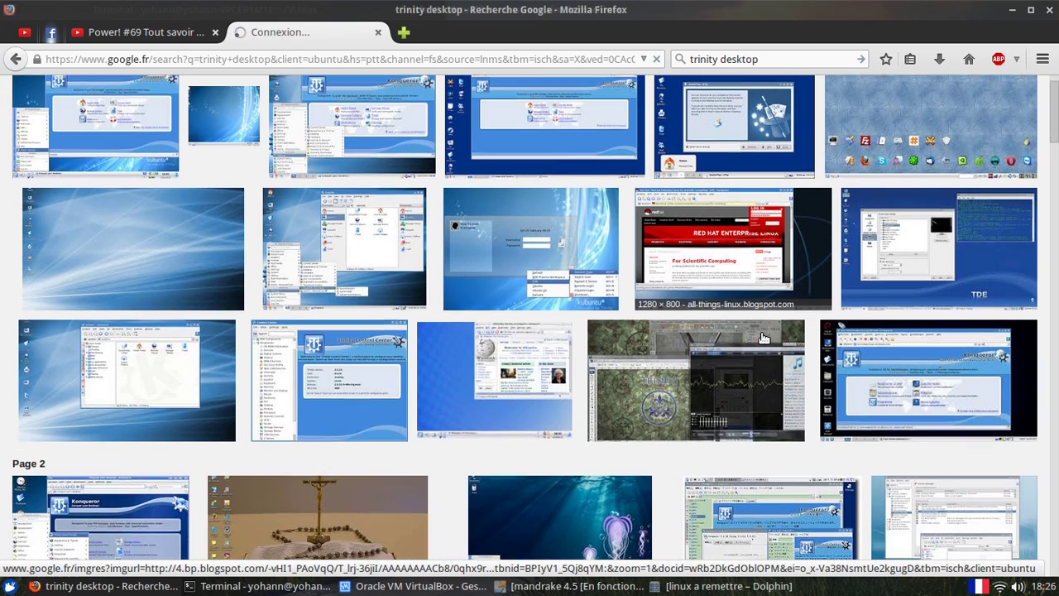
{"action": "scroll", "coordinate": [763, 337], "scroll_direction": "down", "scroll_amount": 5}
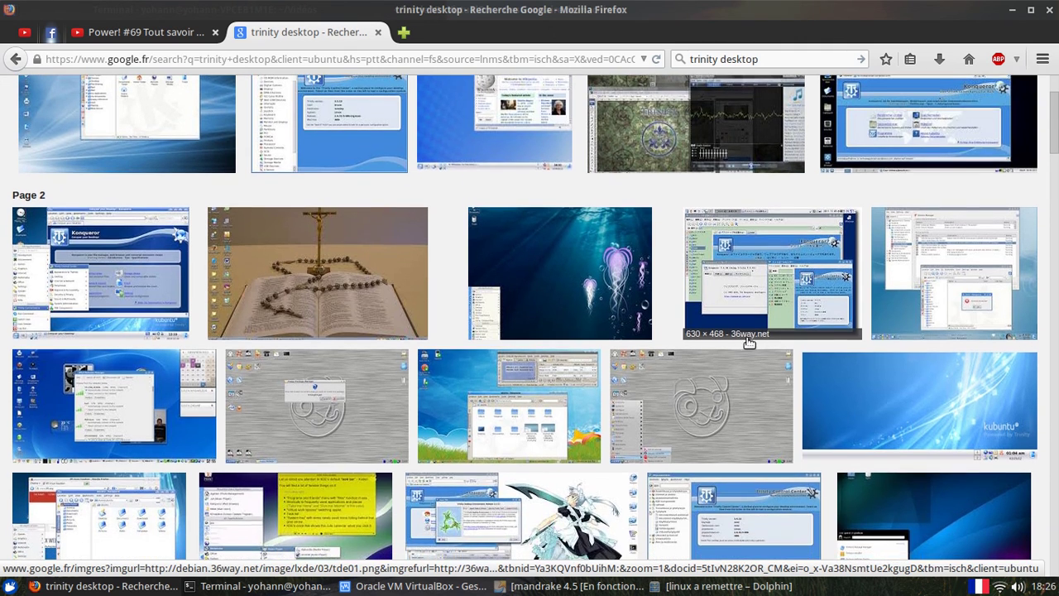
{"action": "scroll", "coordinate": [753, 339], "scroll_direction": "up", "scroll_amount": 8}
- Extend the image search to "trinity desktop keramik"
{"action": "left_click", "coordinate": [291, 98]}
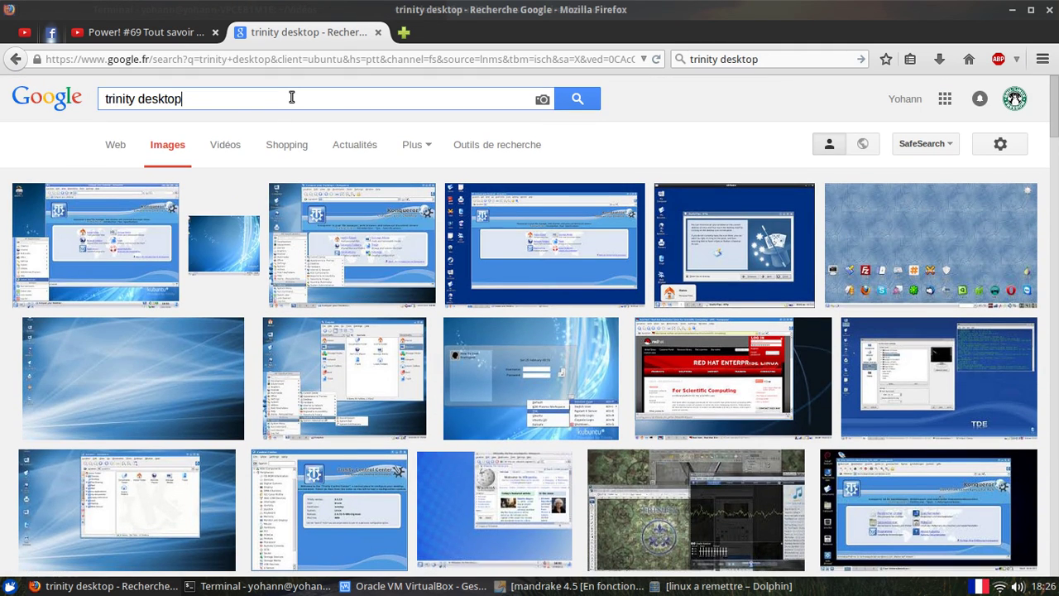
{"action": "type", "text": "keramik"}
{"action": "key", "text": "Return"}
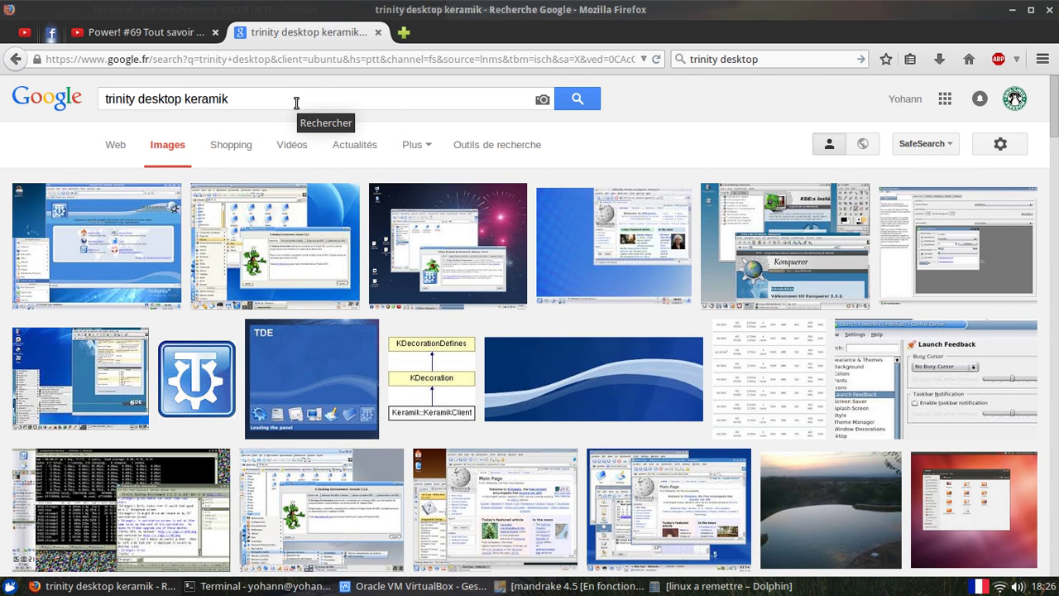
- Replace "keramik" in the query and run an image search for "trinity desktop theme"
{"action": "left_click", "coordinate": [296, 101]}
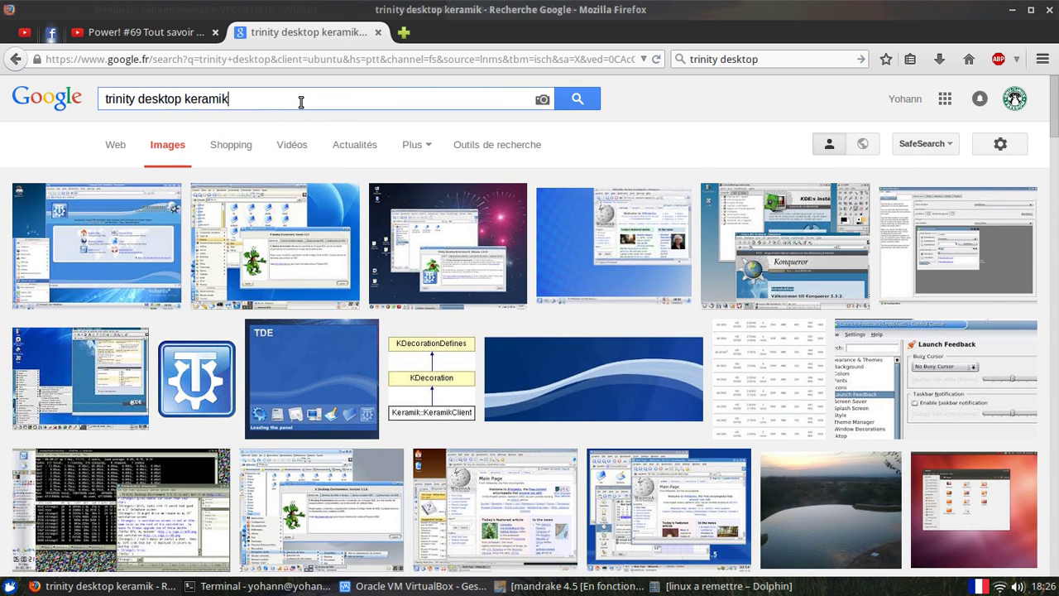
{"action": "key", "text": "BackSpace"}
{"action": "key", "text": "BackSpace"}
{"action": "key", "text": "BackSpace"}
{"action": "key", "text": "BackSpace"}
{"action": "key", "text": "BackSpace"}
{"action": "key", "text": "BackSpace"}
{"action": "key", "text": "BackSpace"}
{"action": "type", "text": "tehem"}
{"action": "key", "text": "Return"}
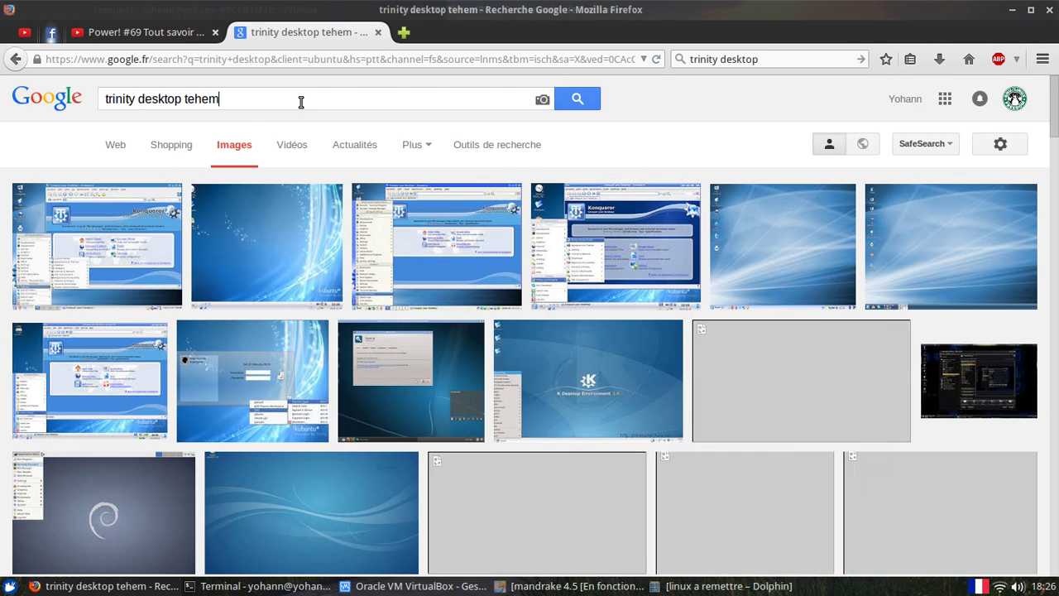
{"action": "key", "text": "BackSpace"}
{"action": "key", "text": "BackSpace"}
{"action": "key", "text": "BackSpace"}
{"action": "type", "text": "heme"}
{"action": "key", "text": "Return"}
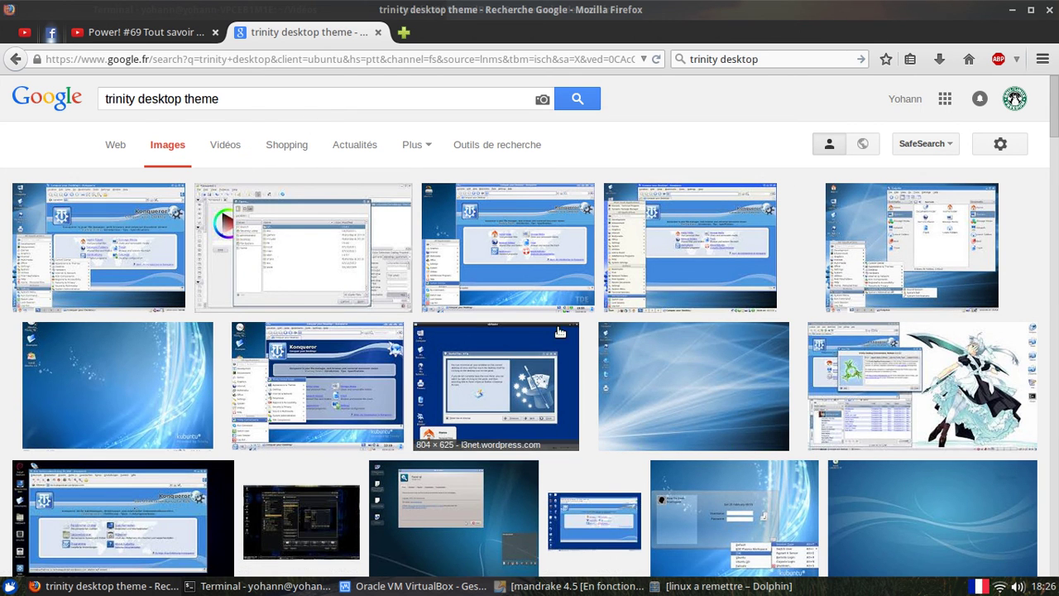
- Open the KDE 3.5 Konqueror screenshot from wiki.trinitydesktop.org at full size in a separate tab, view it and close the tab
{"action": "scroll", "coordinate": [555, 335], "scroll_direction": "down", "scroll_amount": 3}
{"action": "scroll", "coordinate": [554, 336], "scroll_direction": "down", "scroll_amount": 2}
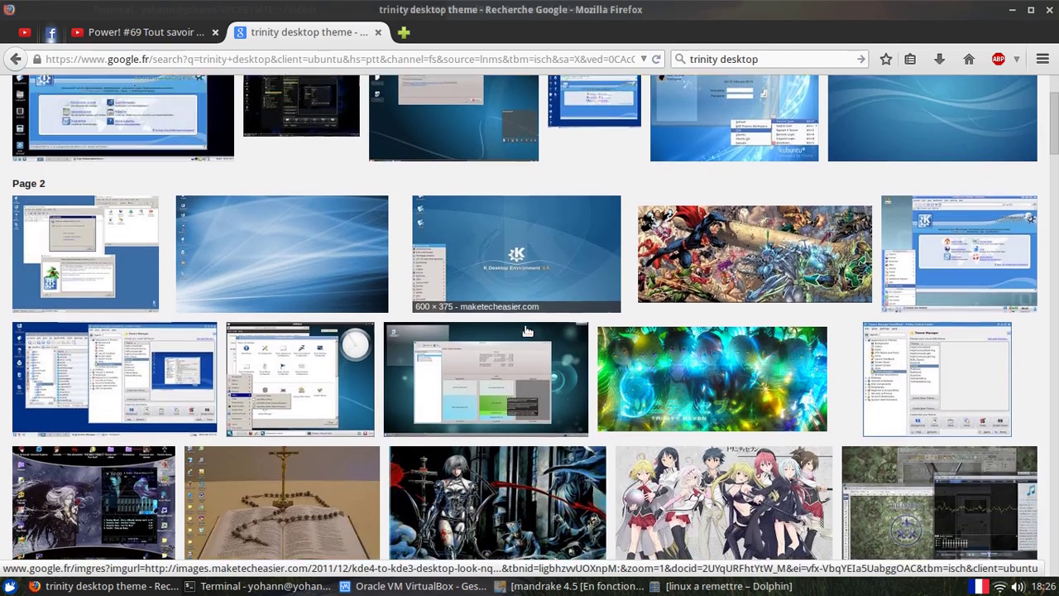
{"action": "scroll", "coordinate": [609, 419], "scroll_direction": "down", "scroll_amount": 1}
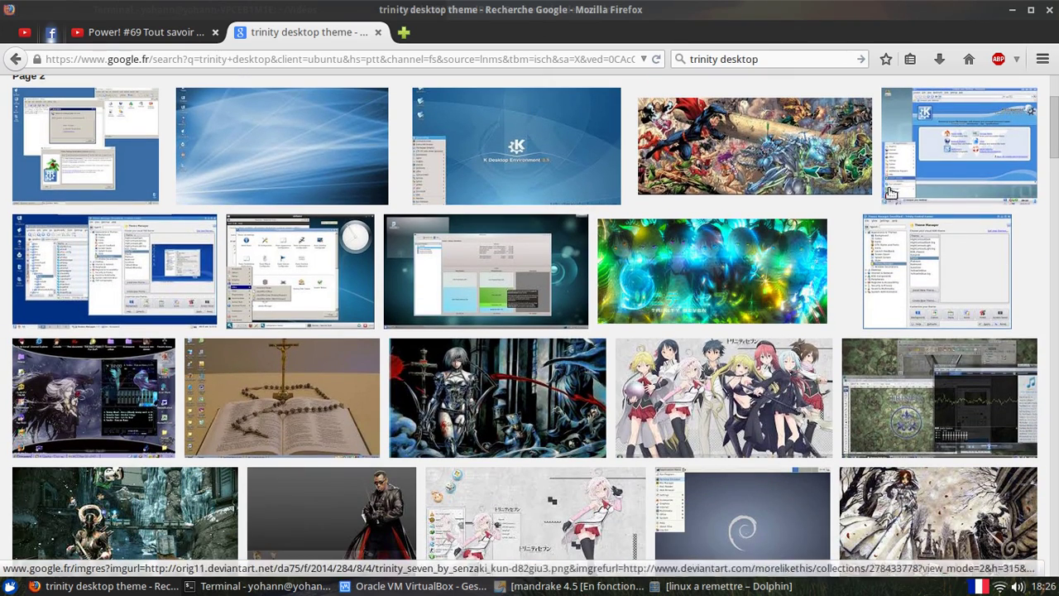
{"action": "middle_click", "coordinate": [972, 145]}
{"action": "left_click", "coordinate": [449, 34]}
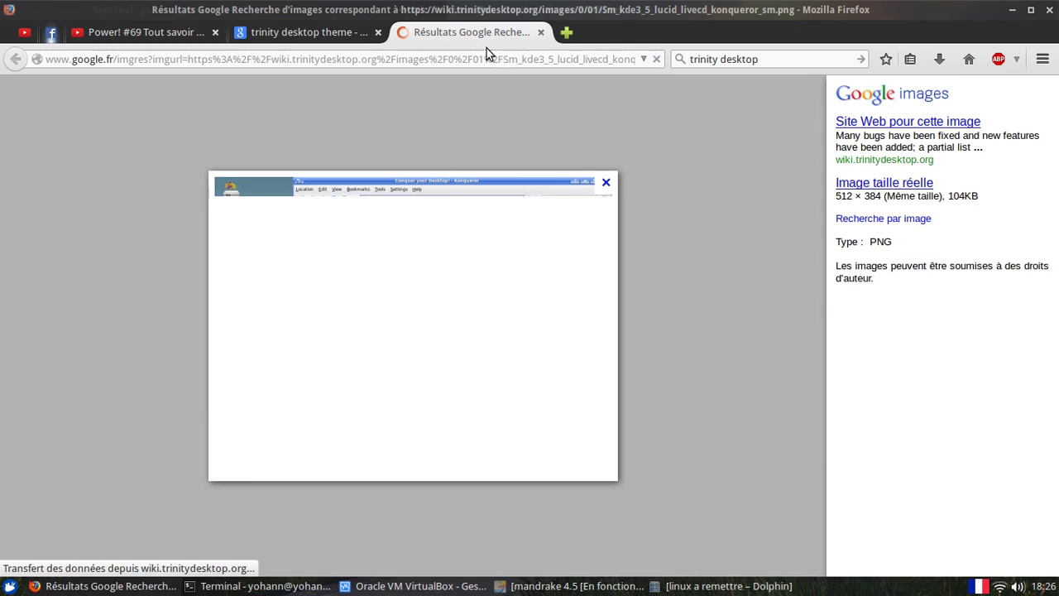
{"action": "left_click", "coordinate": [861, 188]}
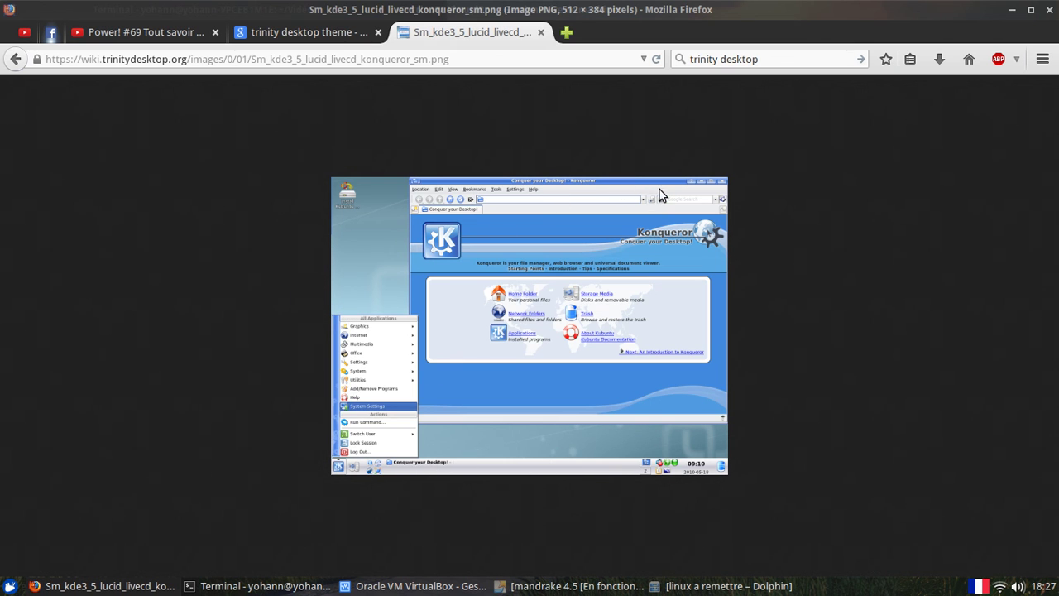
{"action": "middle_click", "coordinate": [454, 34]}
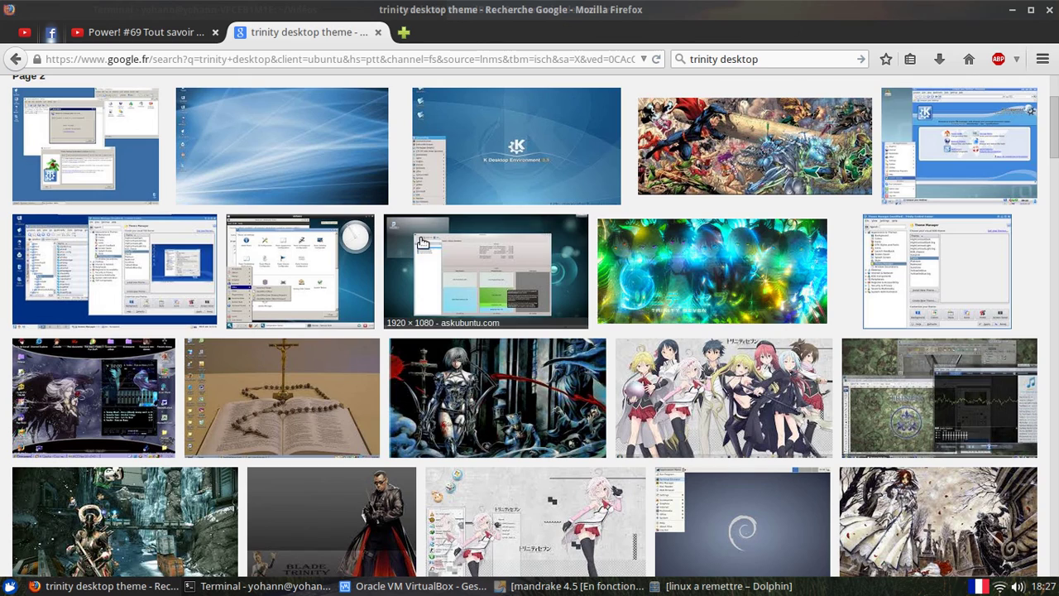
- Examine the further pages of "trinity desktop theme" image results for desktop screenshots, ending back at the search box
{"action": "scroll", "coordinate": [421, 242], "scroll_direction": "down", "scroll_amount": 8}
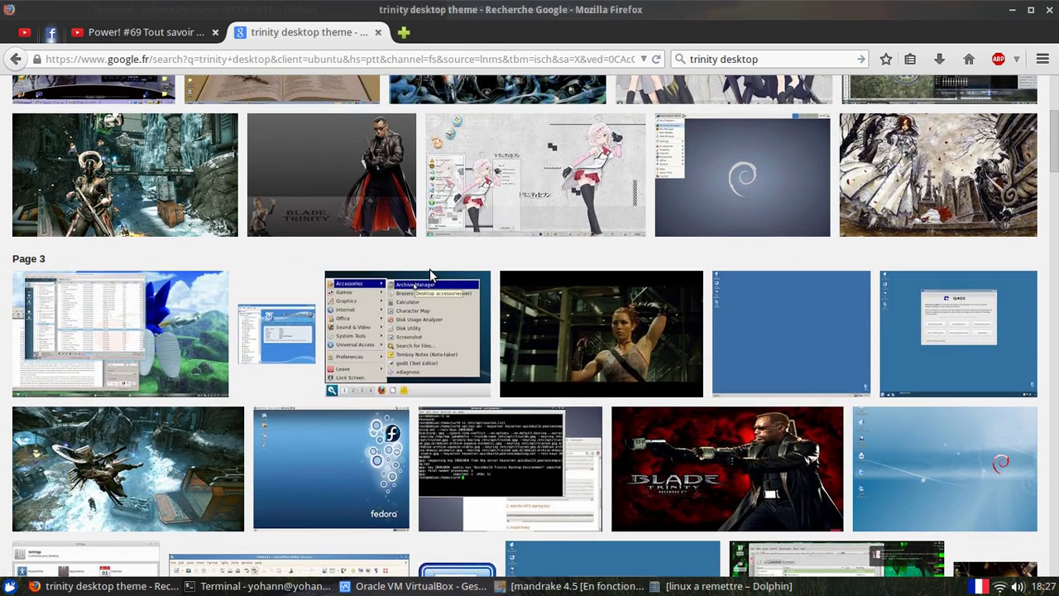
{"action": "scroll", "coordinate": [430, 275], "scroll_direction": "down", "scroll_amount": 1}
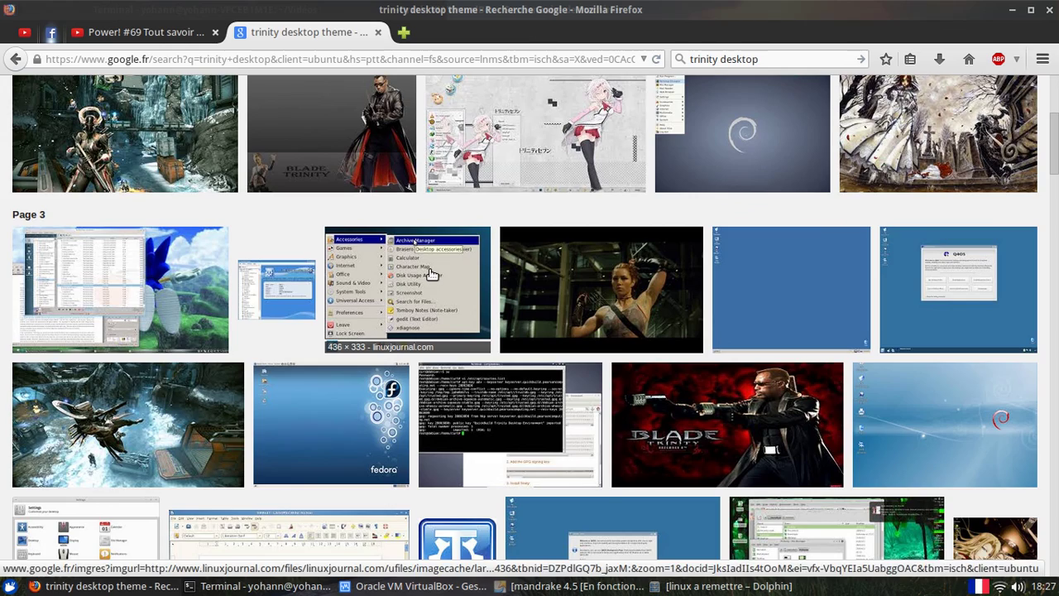
{"action": "scroll", "coordinate": [430, 275], "scroll_direction": "down", "scroll_amount": 4}
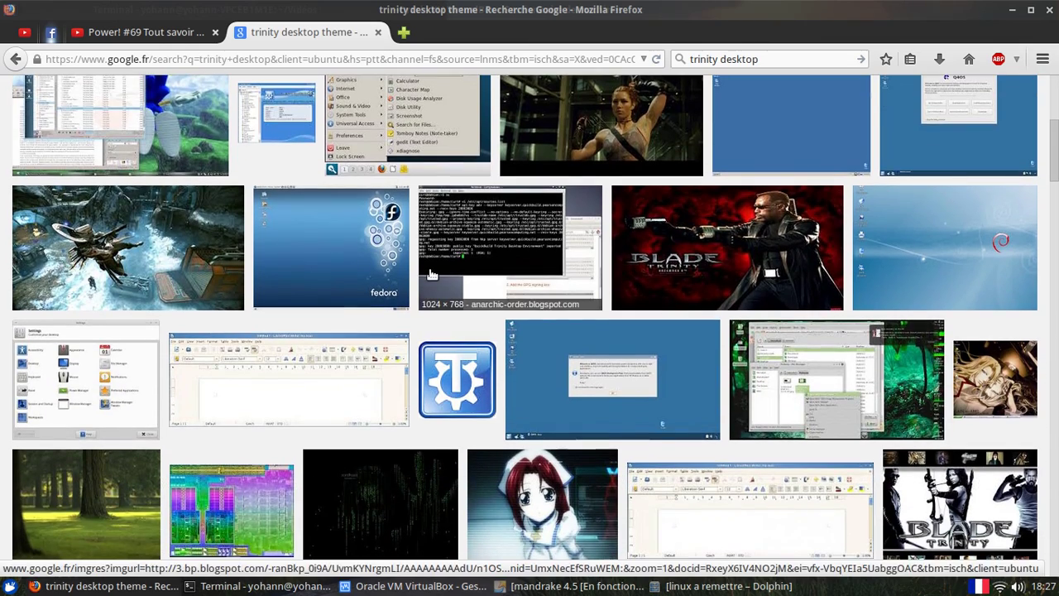
{"action": "scroll", "coordinate": [429, 275], "scroll_direction": "down", "scroll_amount": 3}
{"action": "scroll", "coordinate": [653, 240], "scroll_direction": "down", "scroll_amount": 4}
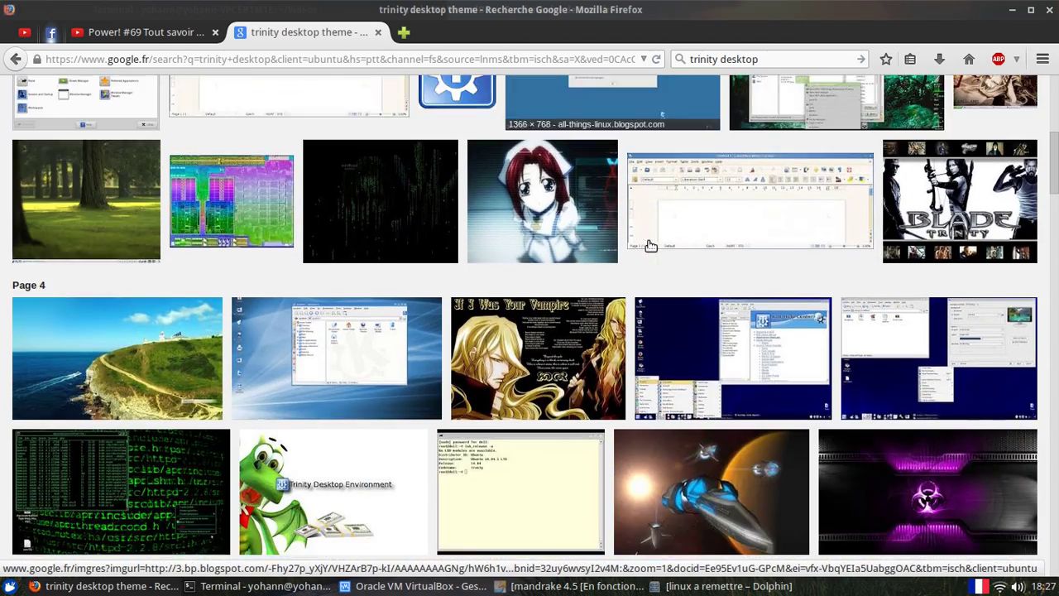
{"action": "scroll", "coordinate": [651, 246], "scroll_direction": "down", "scroll_amount": 2}
{"action": "scroll", "coordinate": [636, 208], "scroll_direction": "up", "scroll_amount": 7}
{"action": "scroll", "coordinate": [636, 208], "scroll_direction": "up", "scroll_amount": 20}
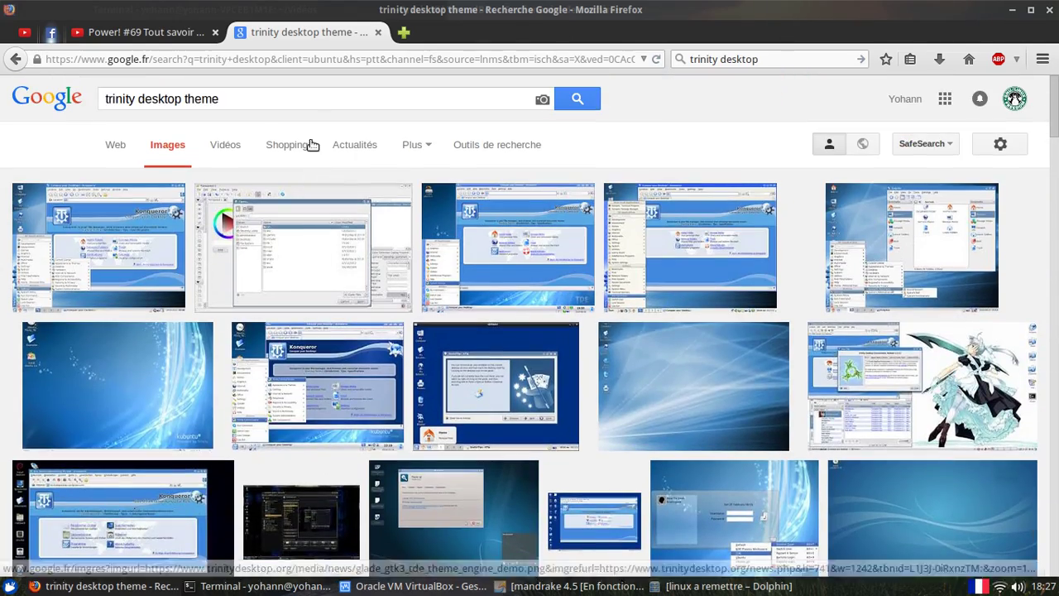
- Search images for "q4os linux" and open the Q4OS_05.png screenshot from ginjfo.com at full size
{"action": "triple_click", "coordinate": [317, 102]}
{"action": "type", "text": "q4os"}
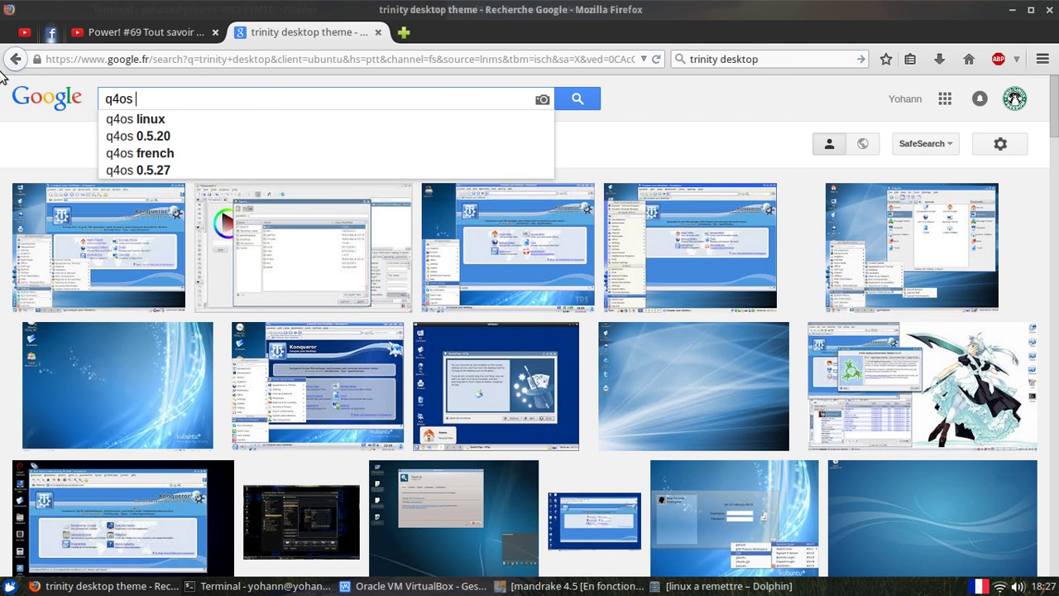
{"action": "key", "text": "Down"}
{"action": "key", "text": "Return"}
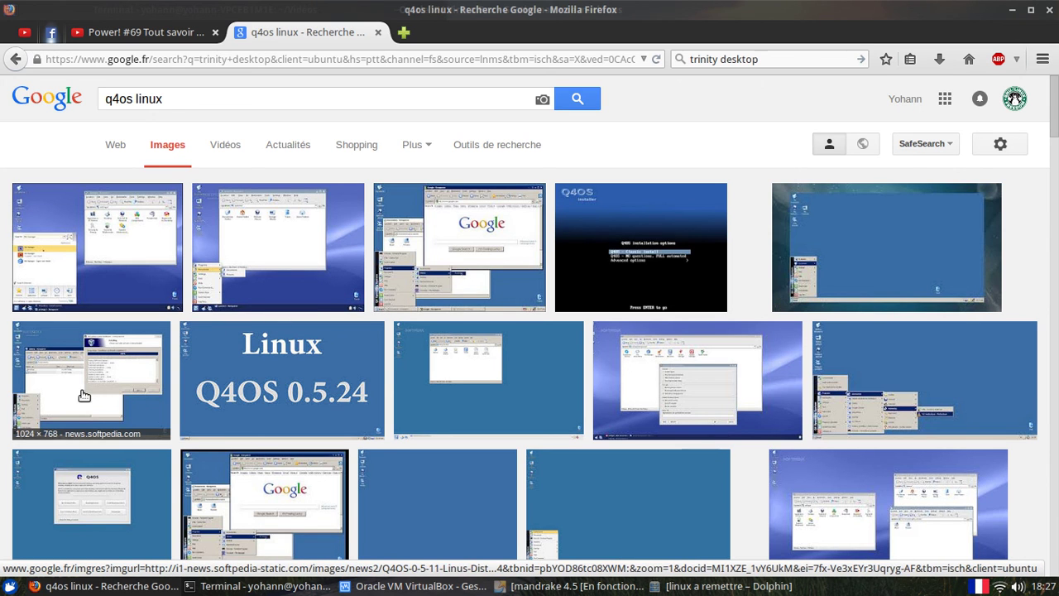
{"action": "left_click", "coordinate": [944, 192]}
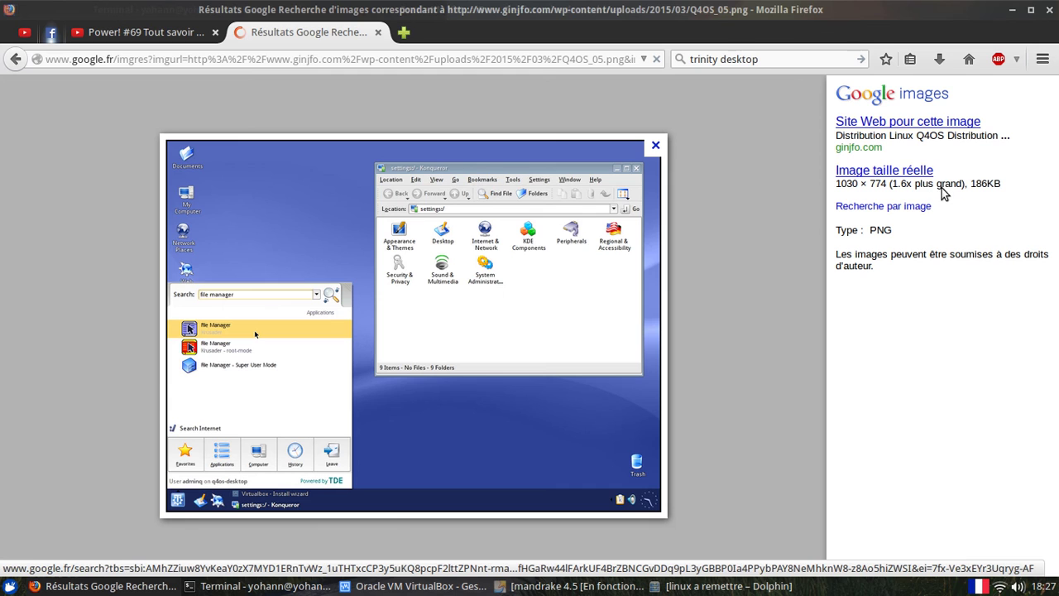
{"action": "left_click", "coordinate": [924, 173]}
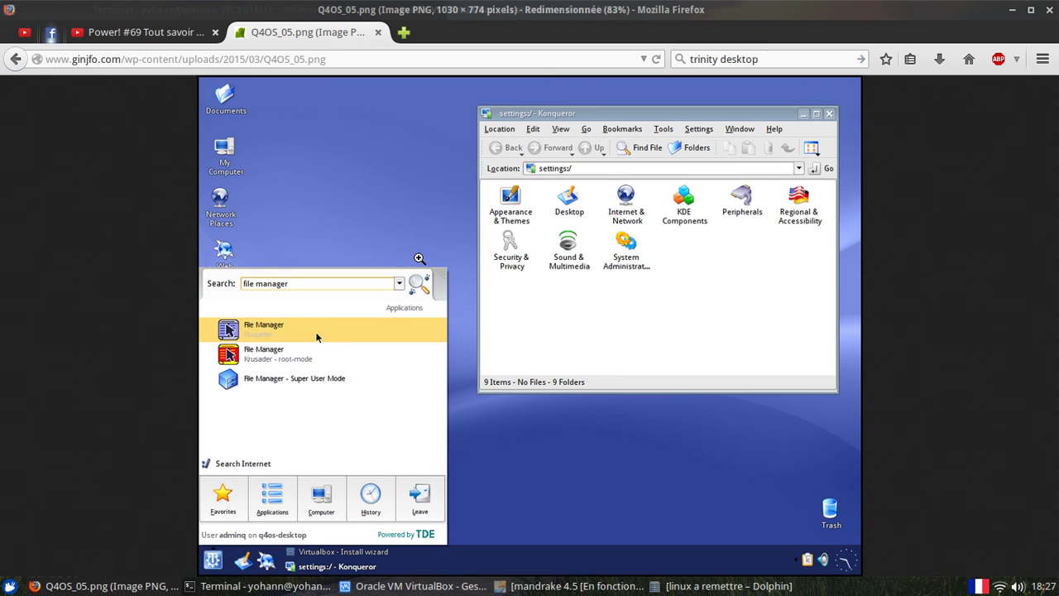
- Close the mandrake 4.5 virtual machine window and switch to the Terminal window
{"action": "right_click", "coordinate": [538, 585]}
{"action": "left_click", "coordinate": [539, 571]}
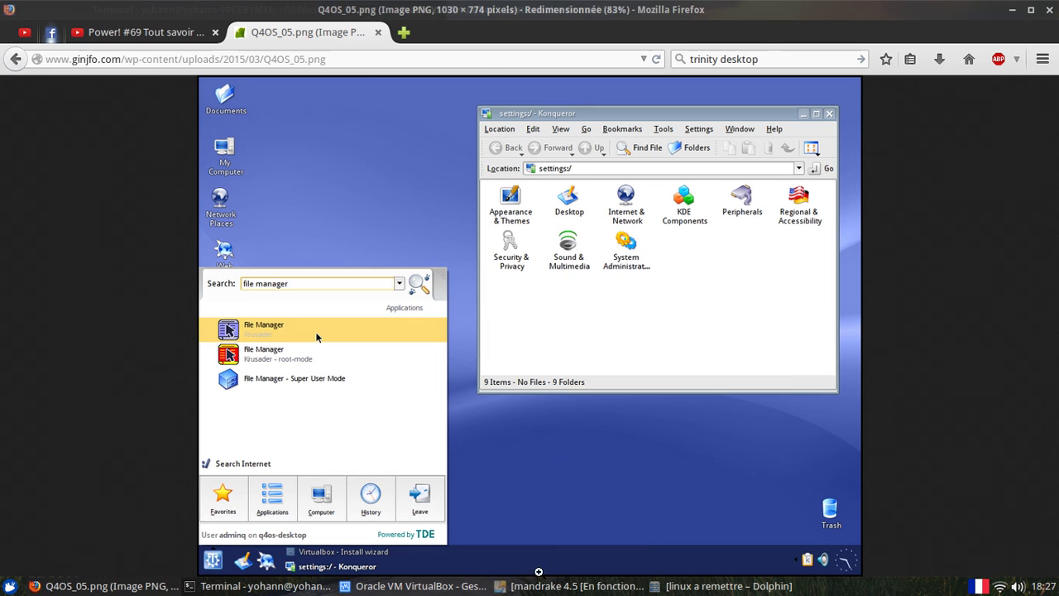
{"action": "left_click", "coordinate": [603, 371]}
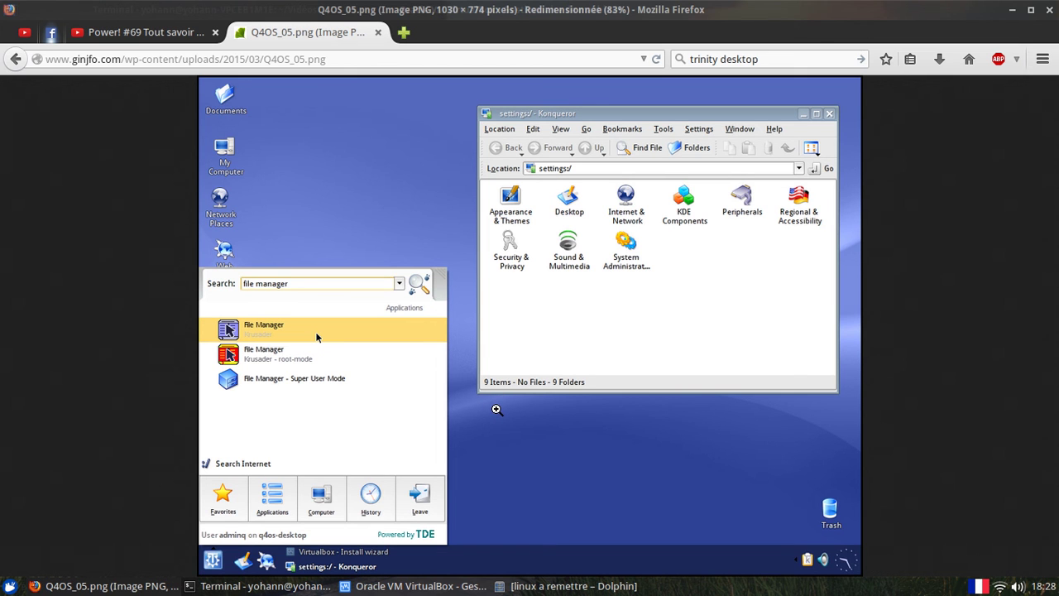
{"action": "left_click", "coordinate": [317, 587]}
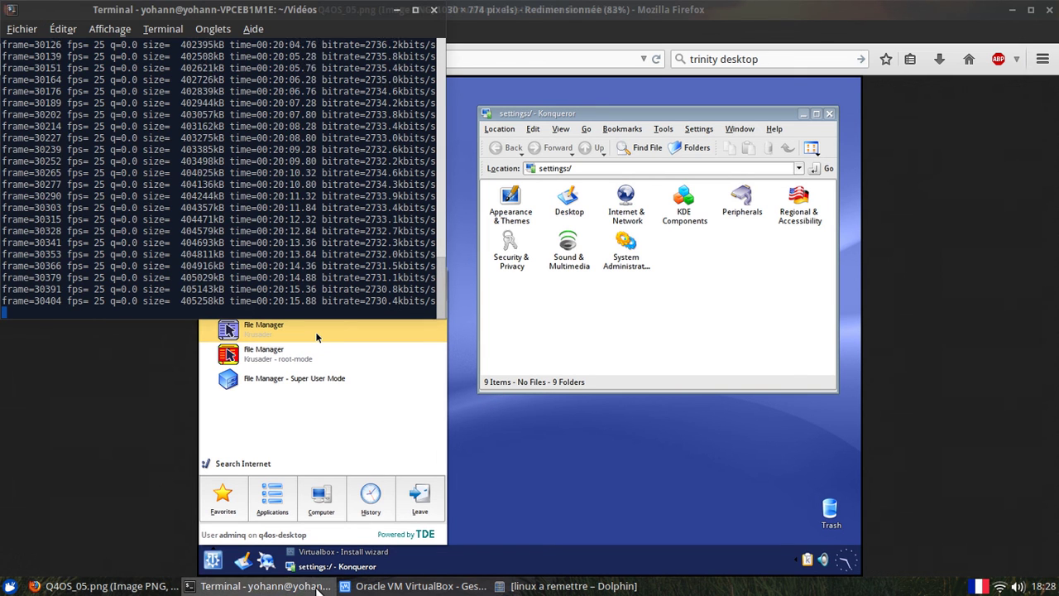